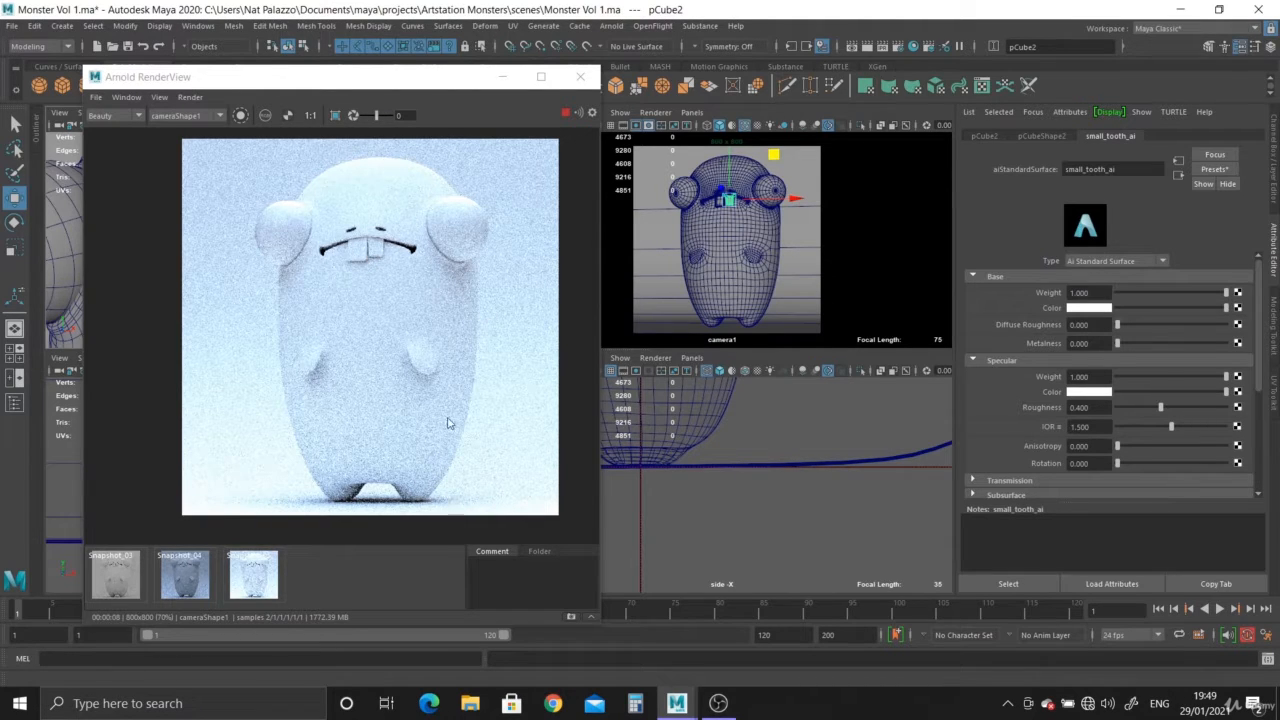
Step: Close the render view, open Hypershade and select the backdrop object behind the monster in the perspective view
left_click(579, 78)
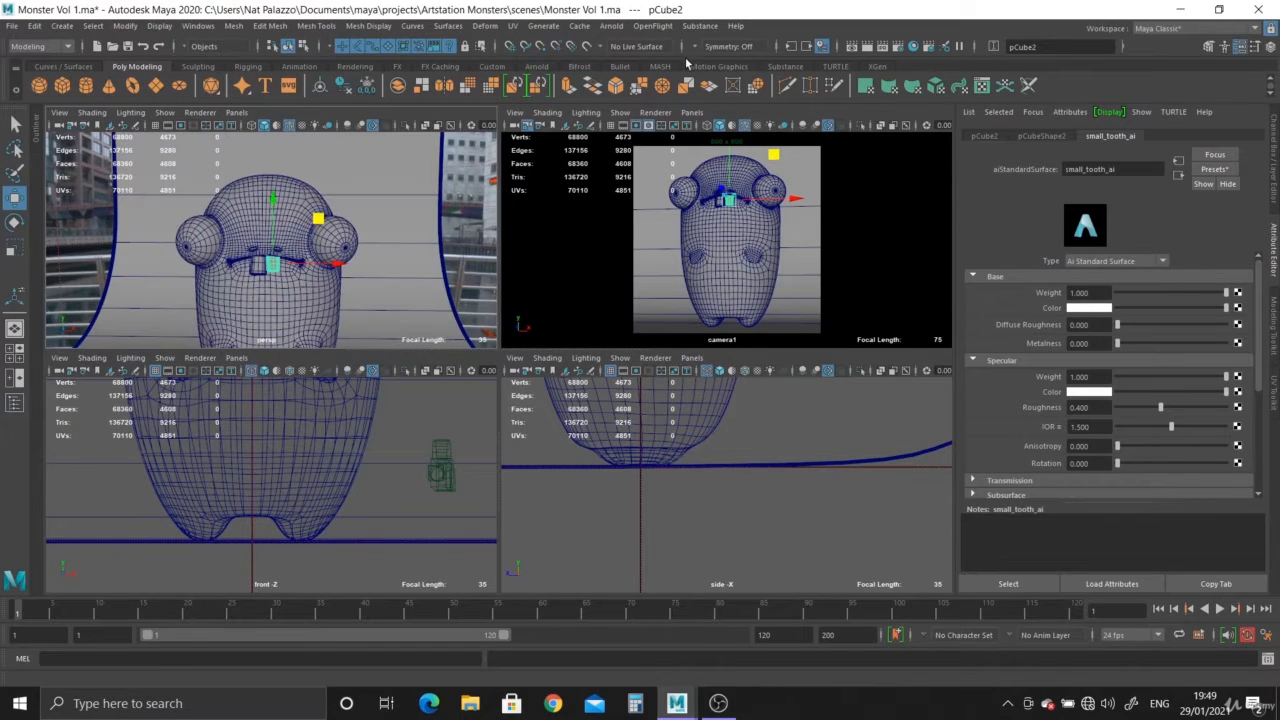
left_click(913, 46)
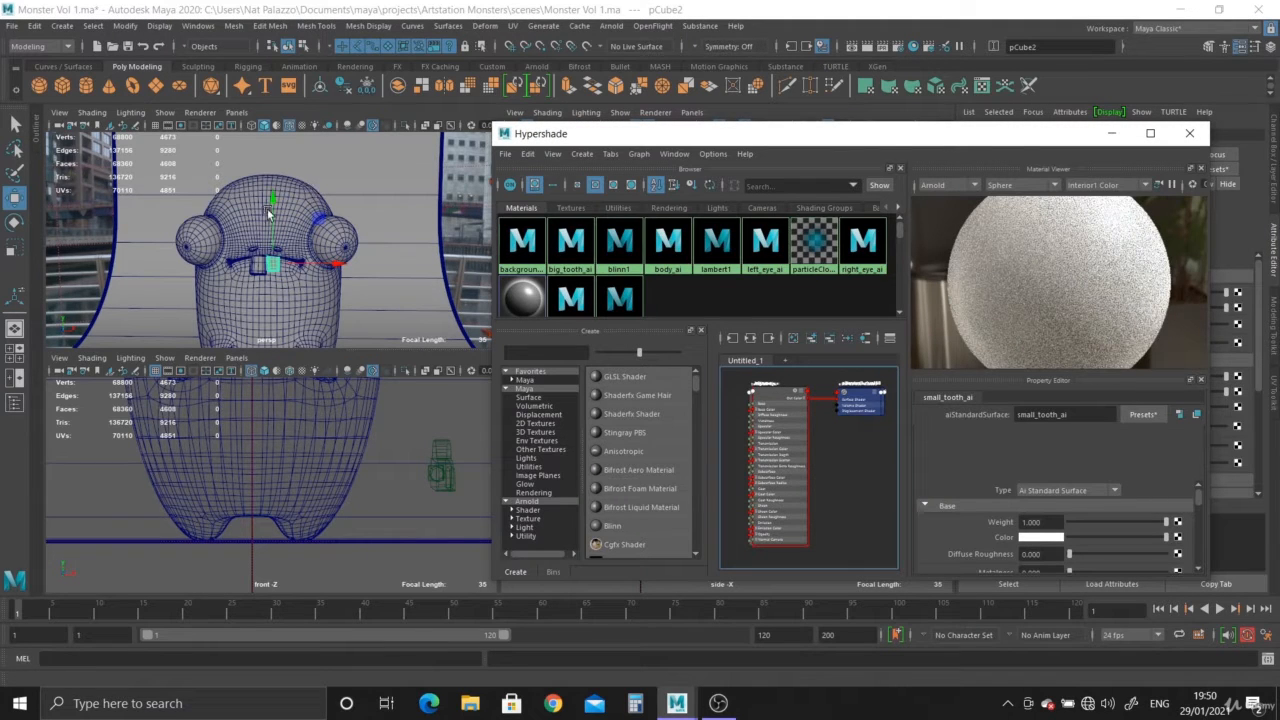
scroll(285, 228, "up", 5)
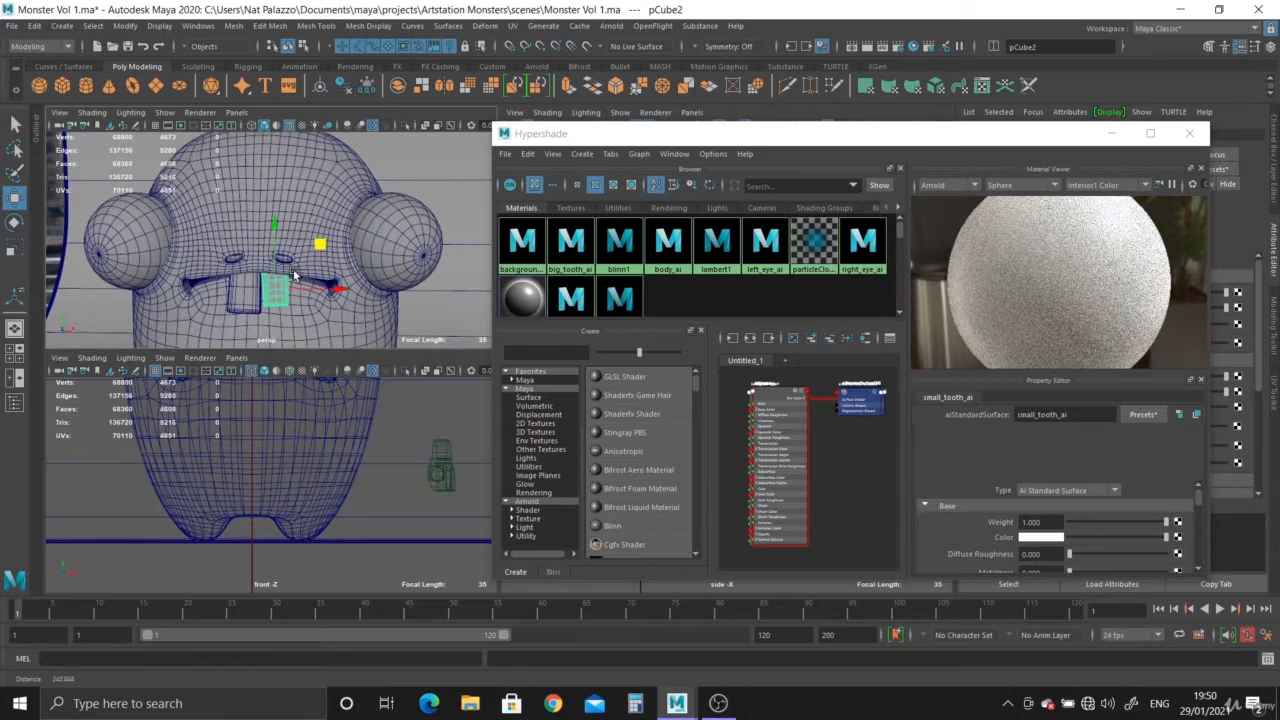
middle_click_drag(302, 243, 301, 229, "alt")
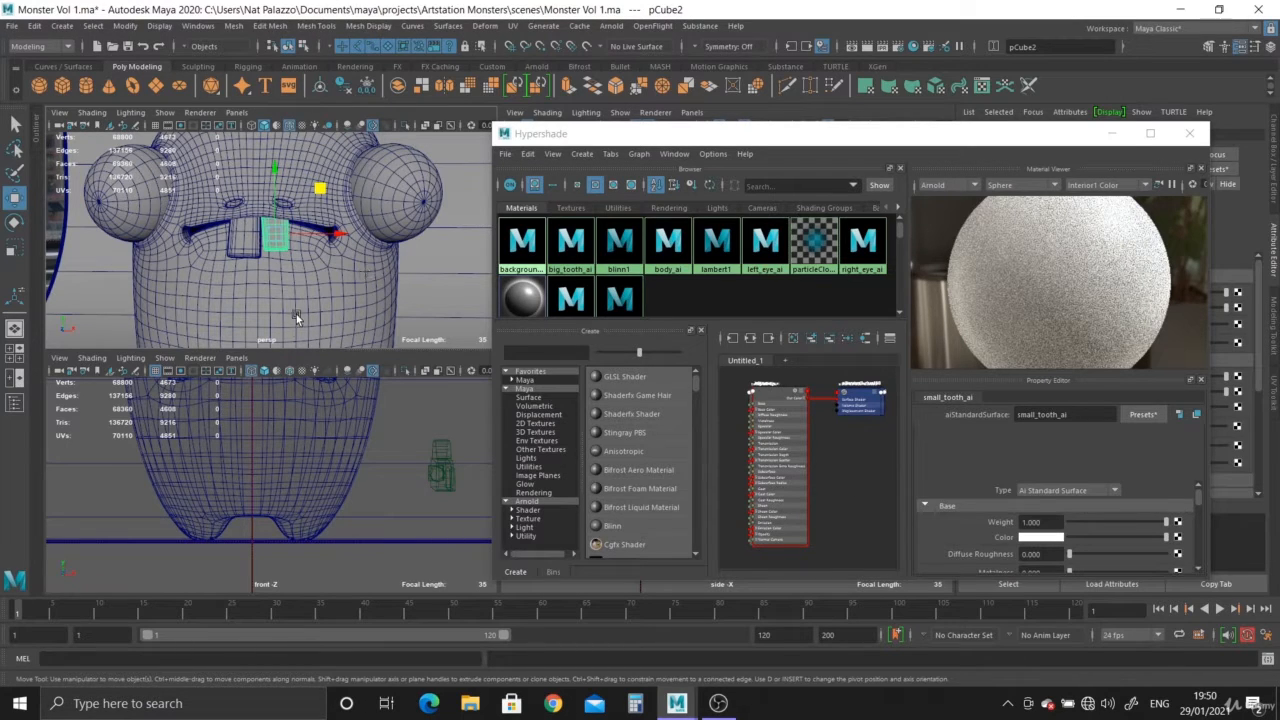
left_click_drag(332, 230, 264, 239, "alt")
middle_click_drag(264, 239, 260, 160, "alt")
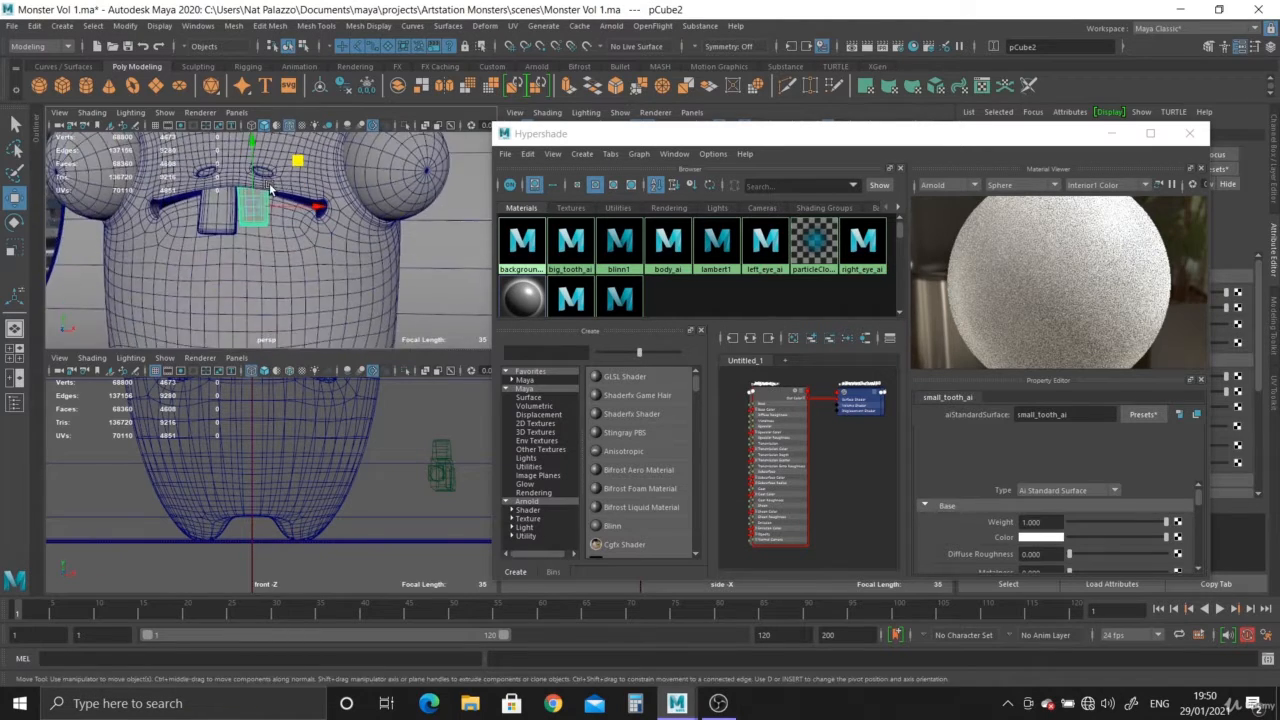
right_click_drag(248, 196, 270, 207, "alt")
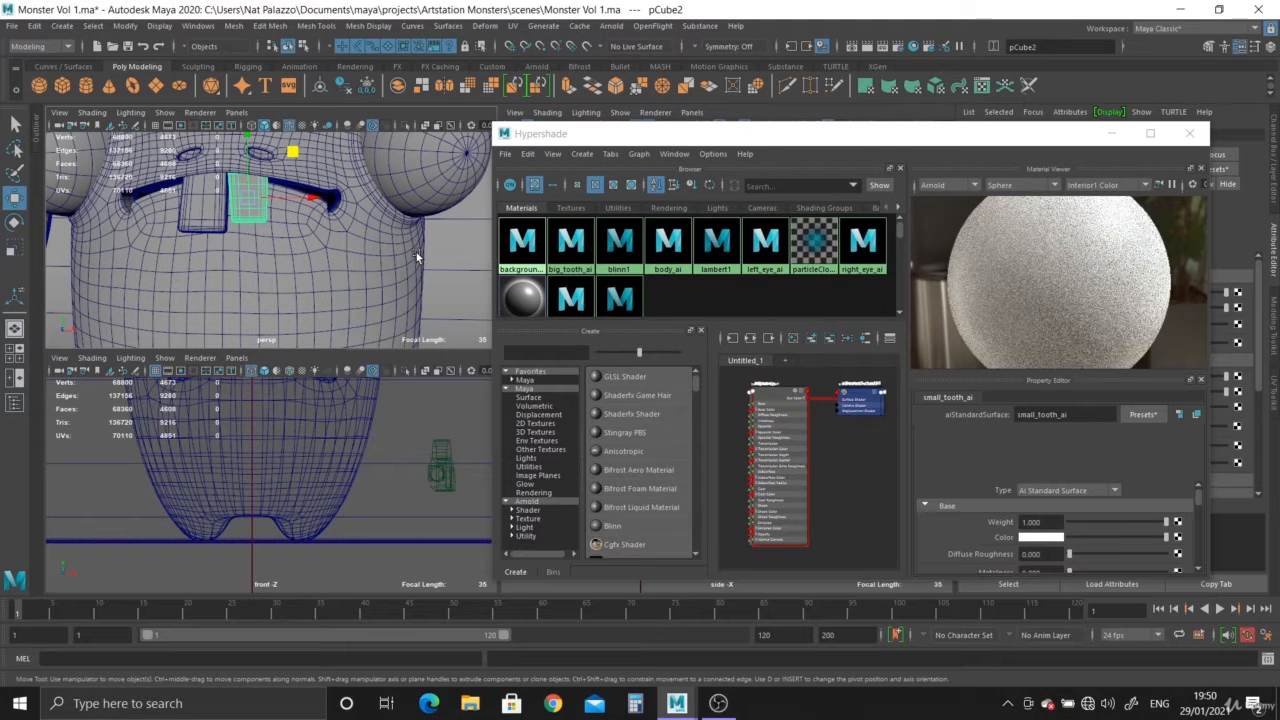
right_click_drag(416, 252, 341, 205, "alt")
middle_click_drag(341, 205, 303, 206, "alt")
right_click_drag(303, 206, 366, 262, "alt")
left_click_drag(366, 262, 280, 249, "alt")
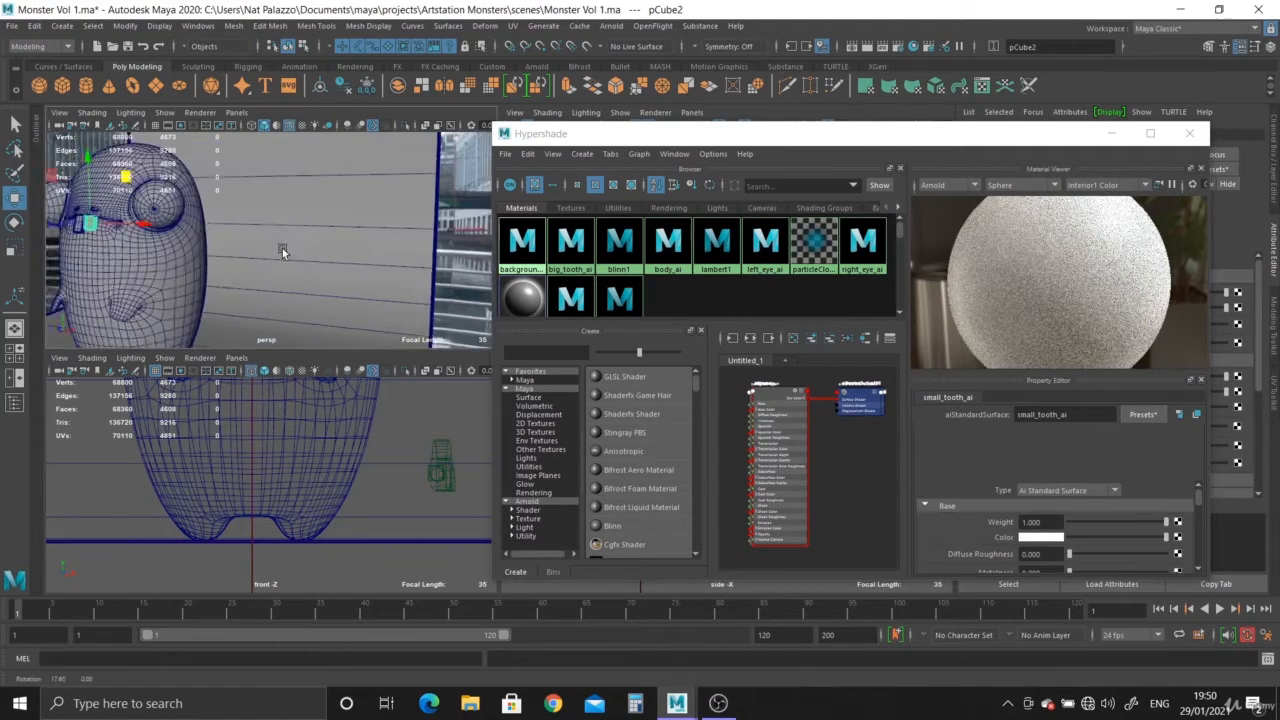
right_click_drag(280, 249, 371, 229, "alt")
left_click(392, 275)
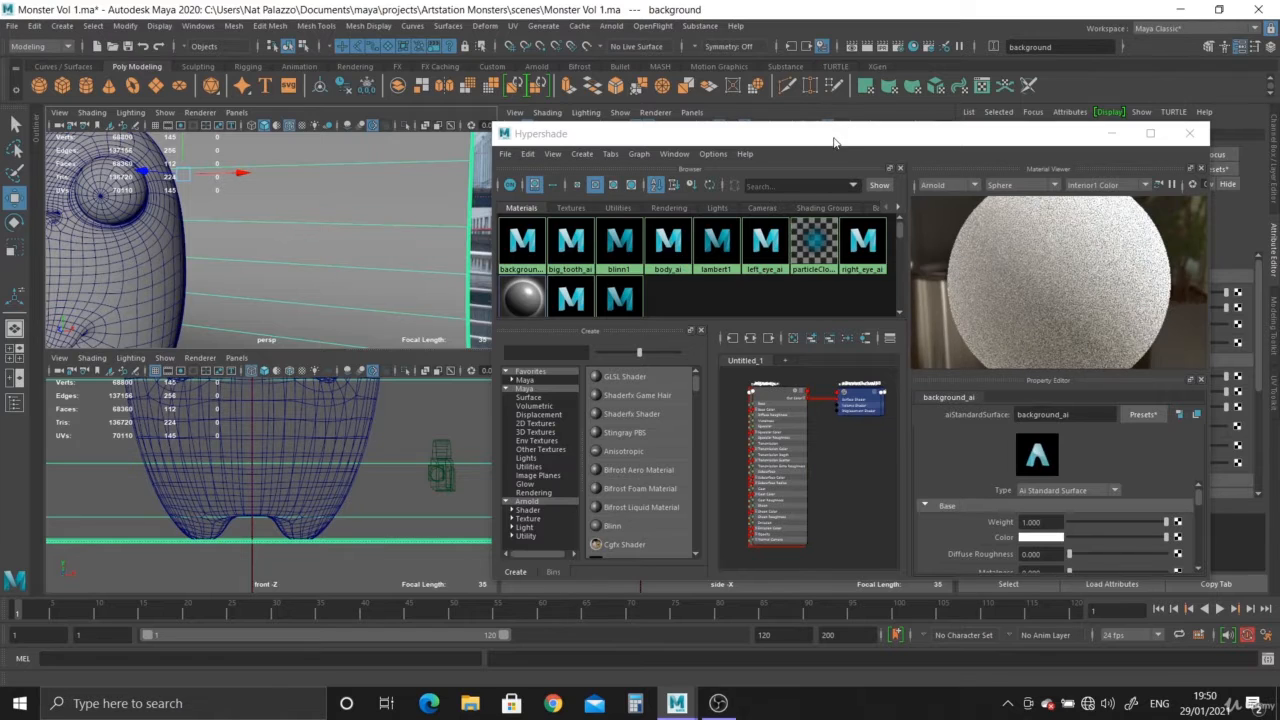
left_click_drag(820, 141, 738, 91)
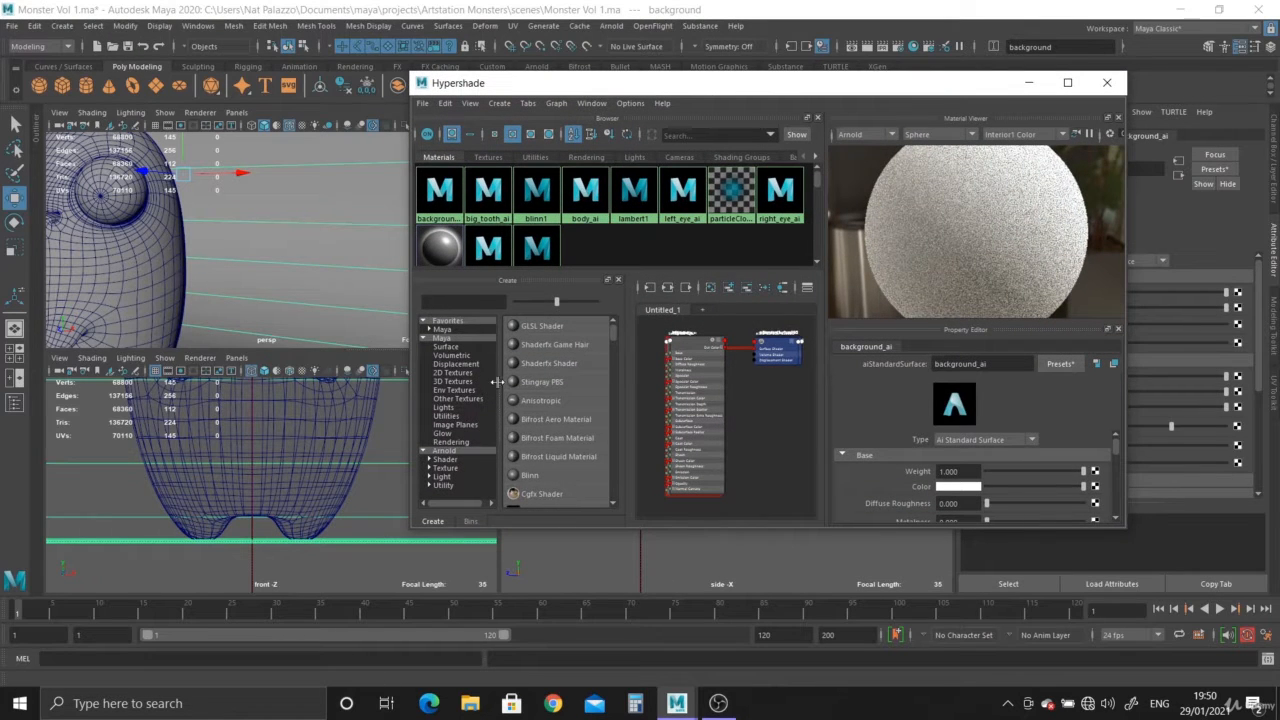
Step: Create an aiAmbientOcclusion shader and name it AO_background
left_click(448, 459)
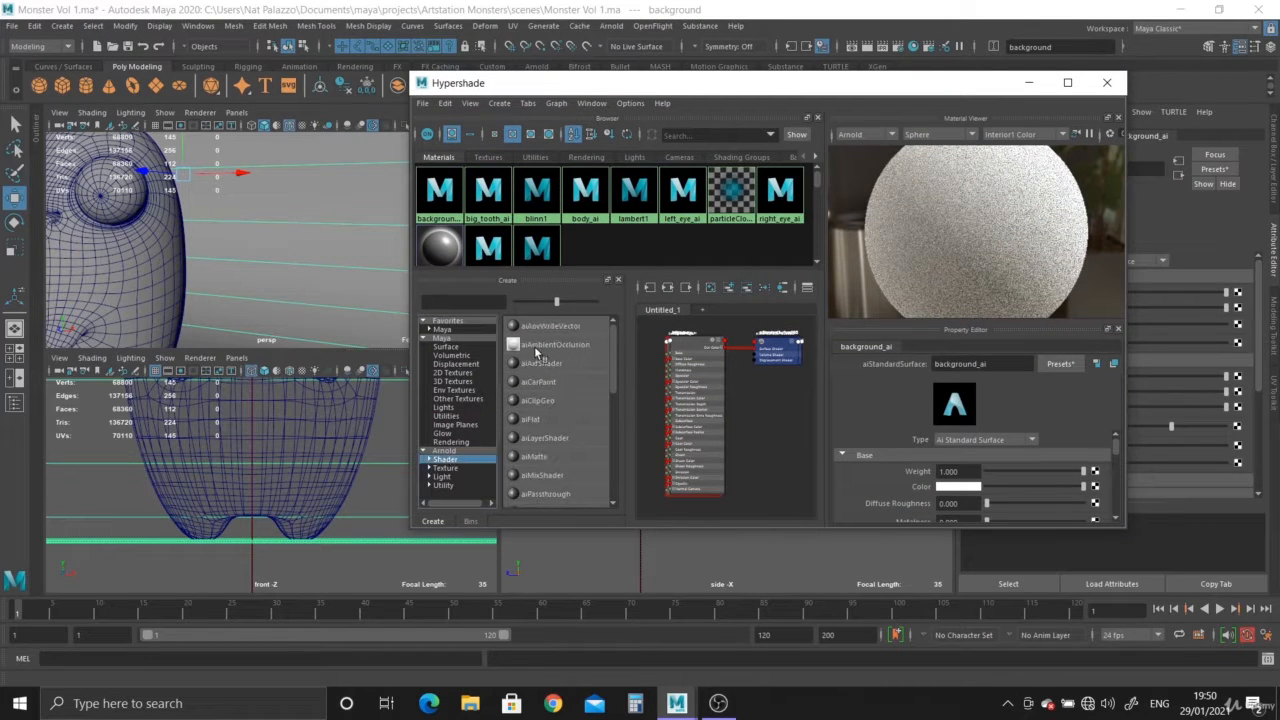
left_click(554, 345)
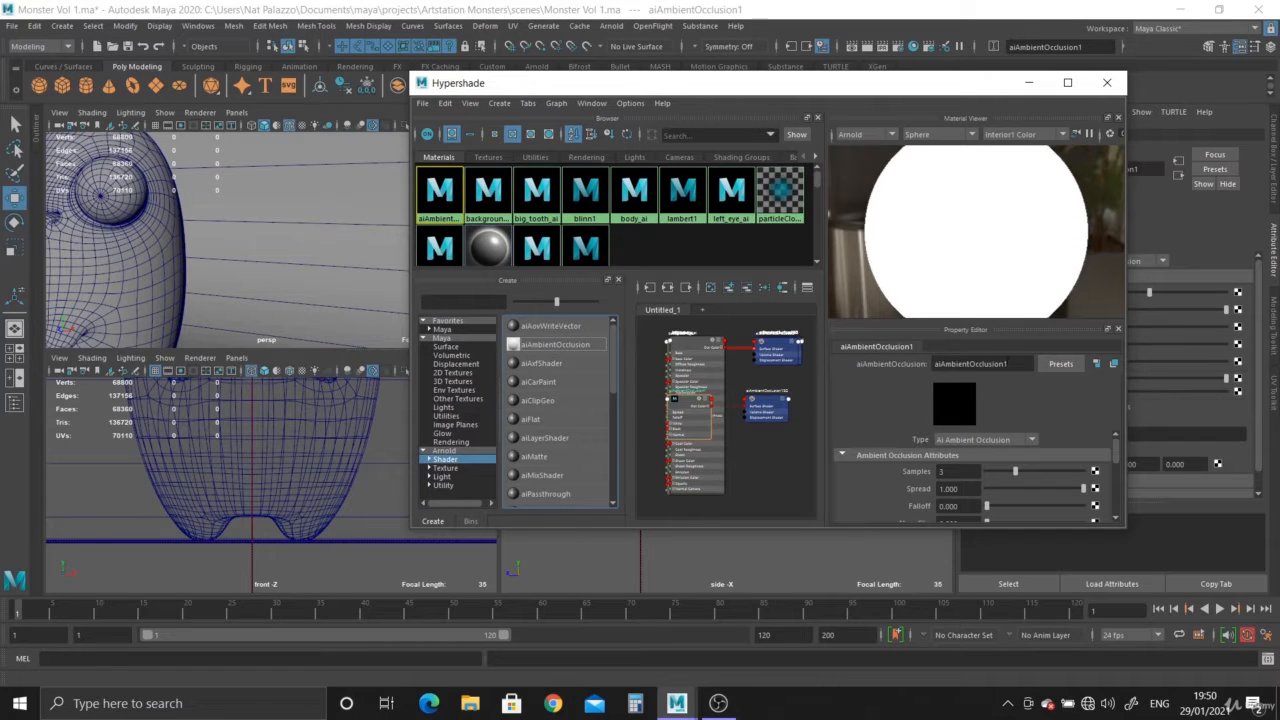
type("AO b")
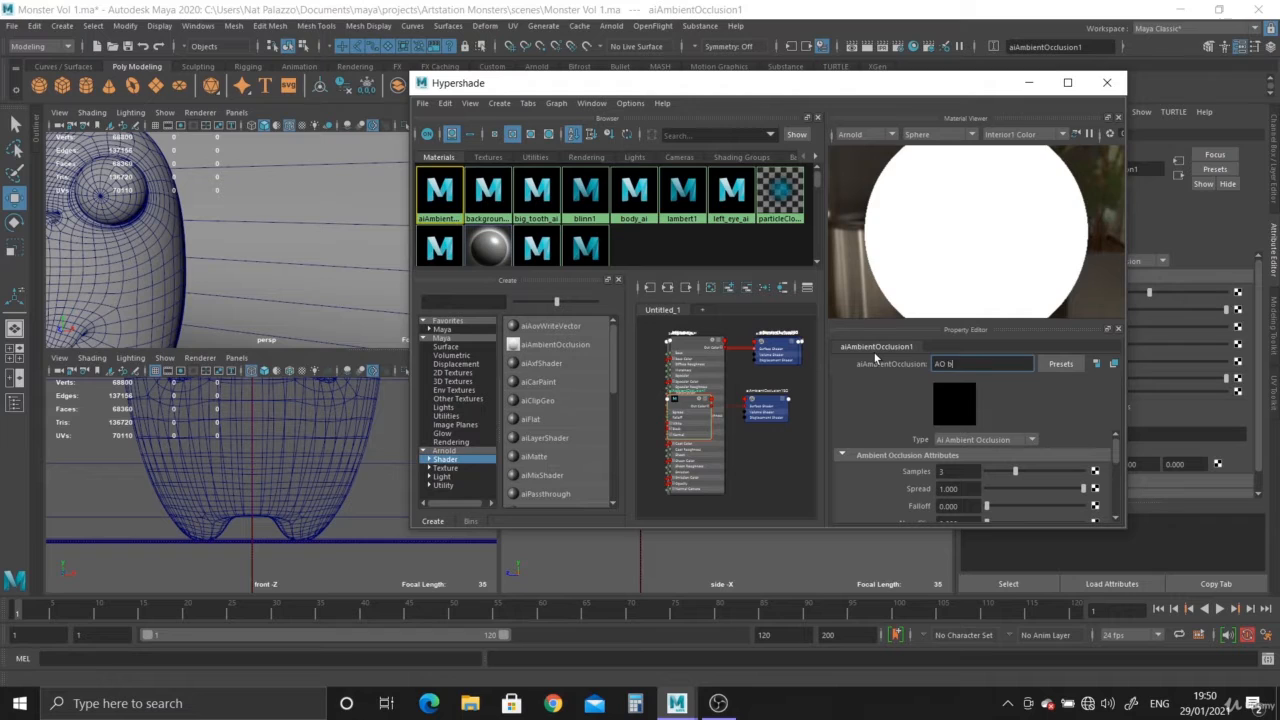
type("ackground")
key("Return")
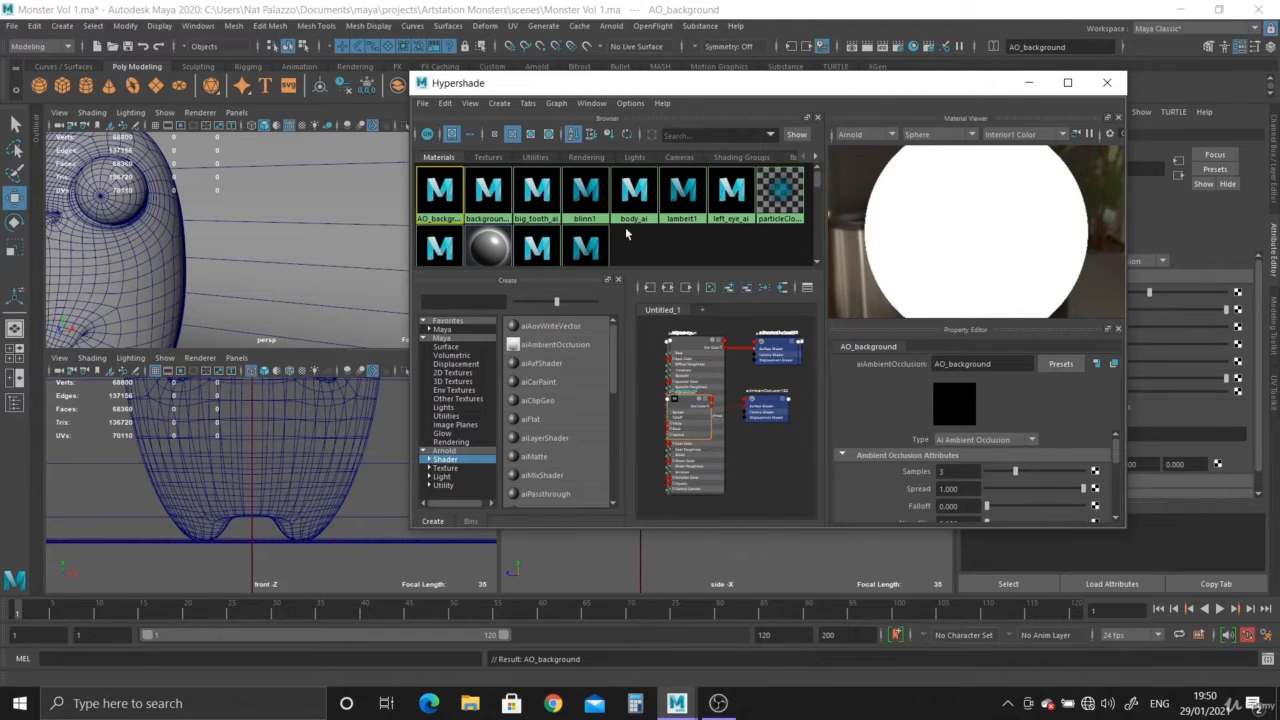
Step: Connect AO_background to the base Color of the background_ai material, open the connected node's attributes and close Hypershade
left_click(488, 192)
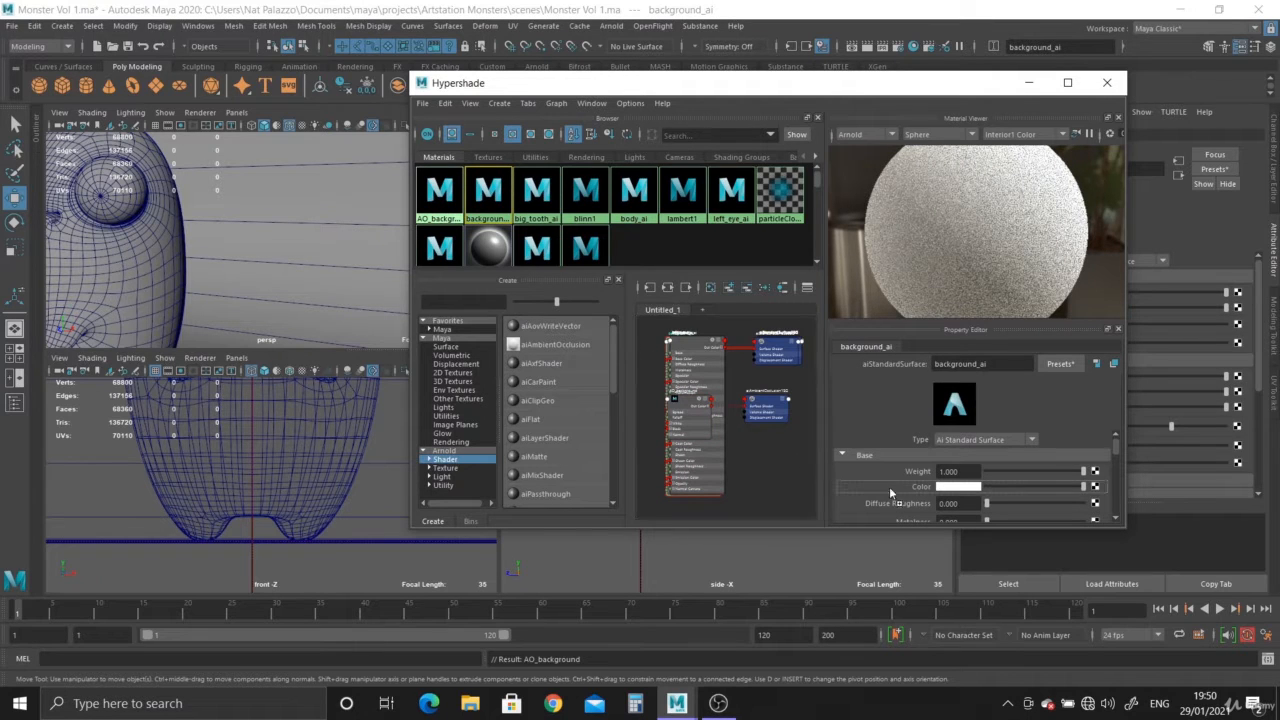
middle_click_drag(899, 493, 903, 491)
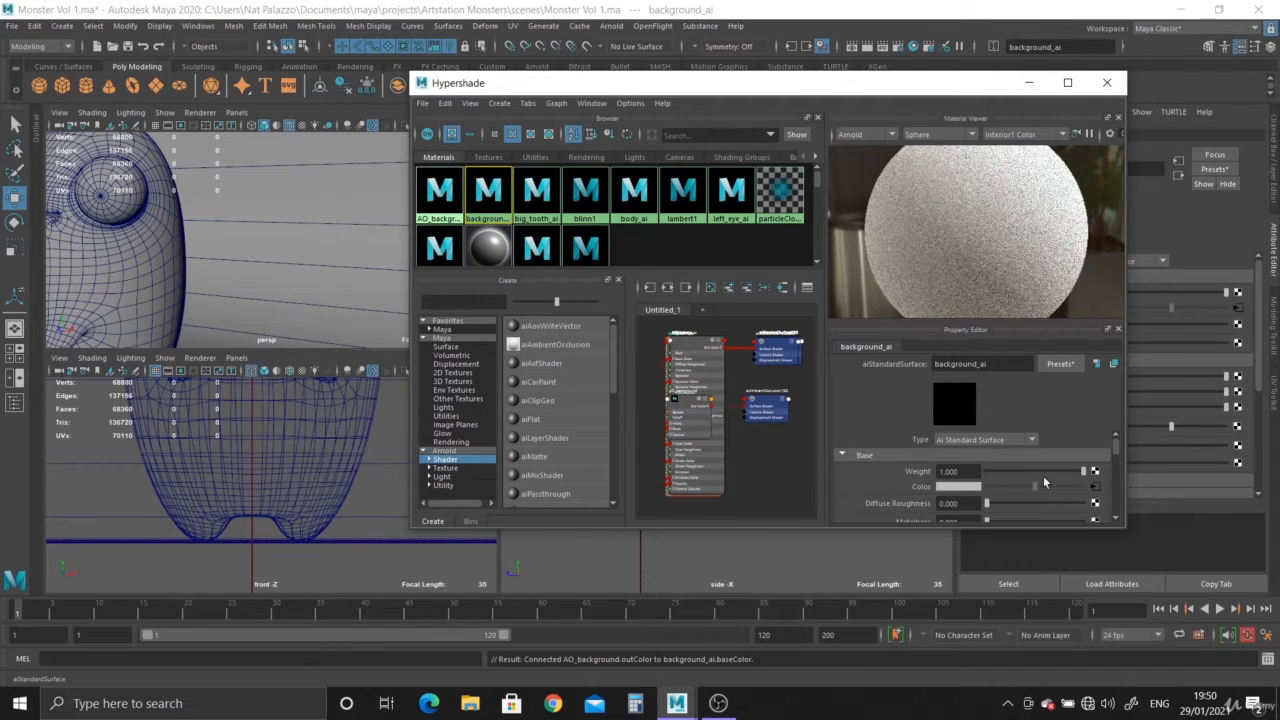
left_click(1095, 487)
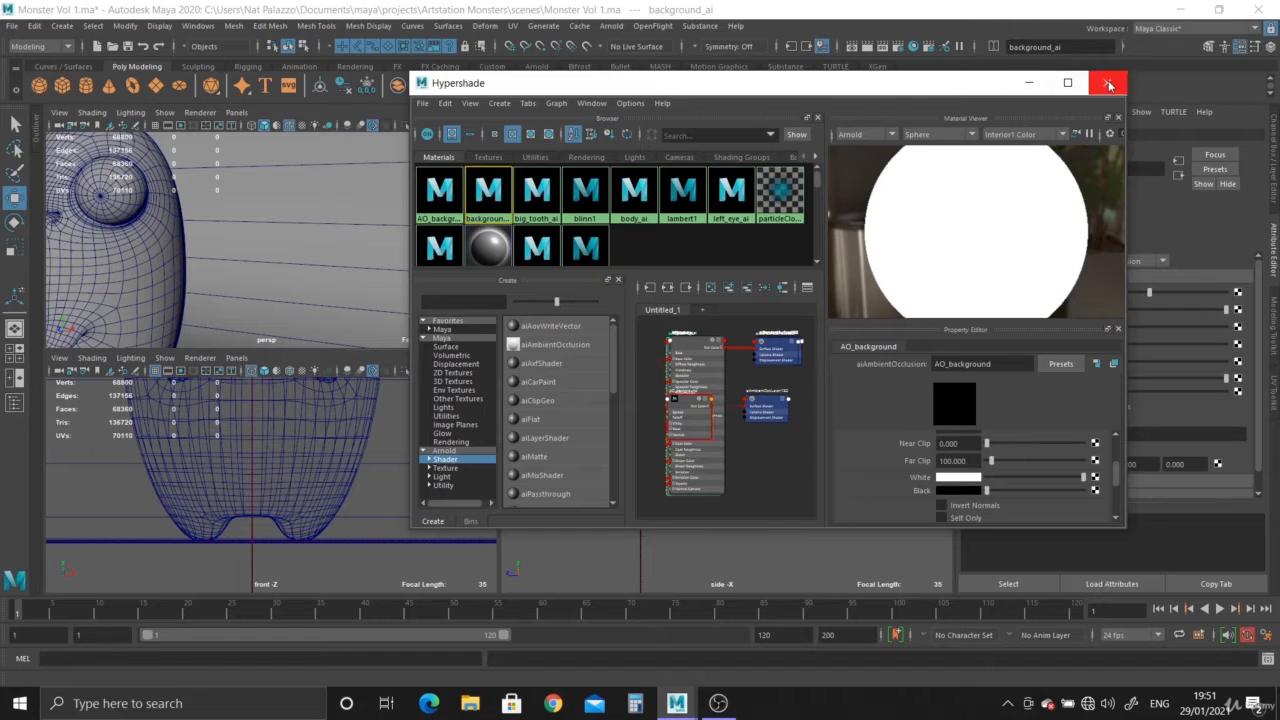
left_click(804, 18)
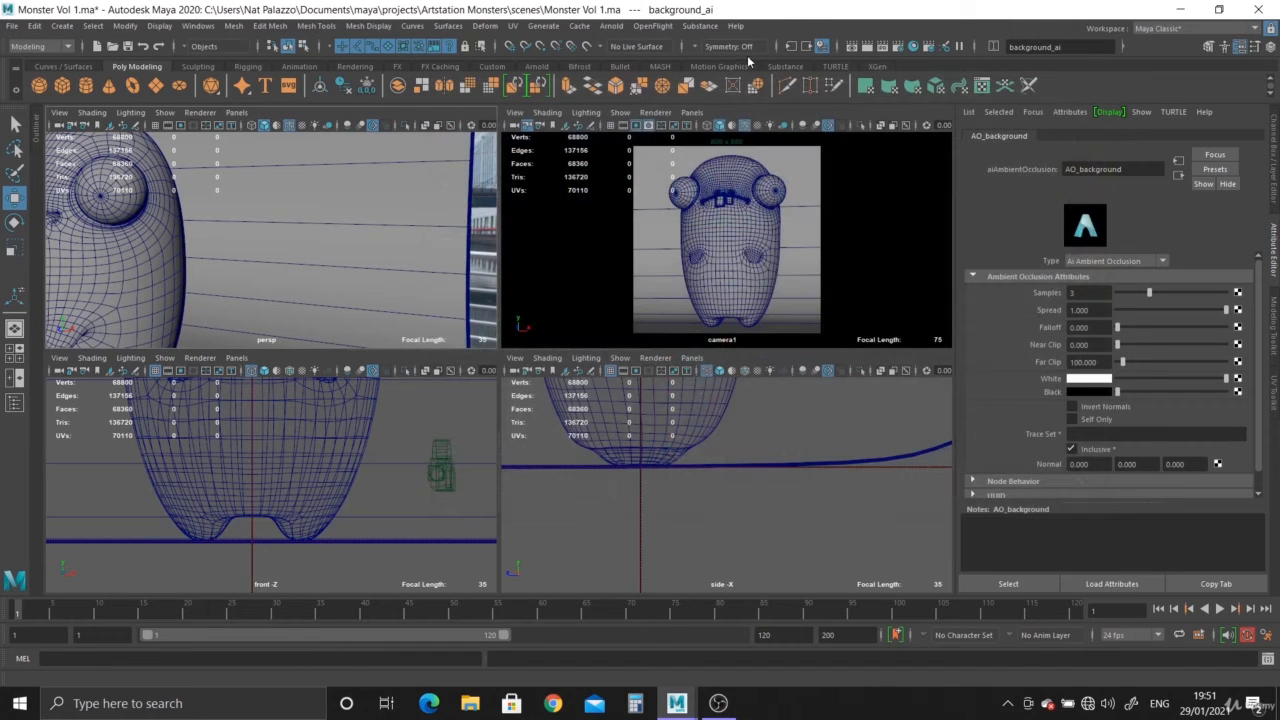
Step: Run a live Arnold render of the monster from cameraShape1 and compare it with Snapshot_05
left_click(610, 26)
left_click(640, 64)
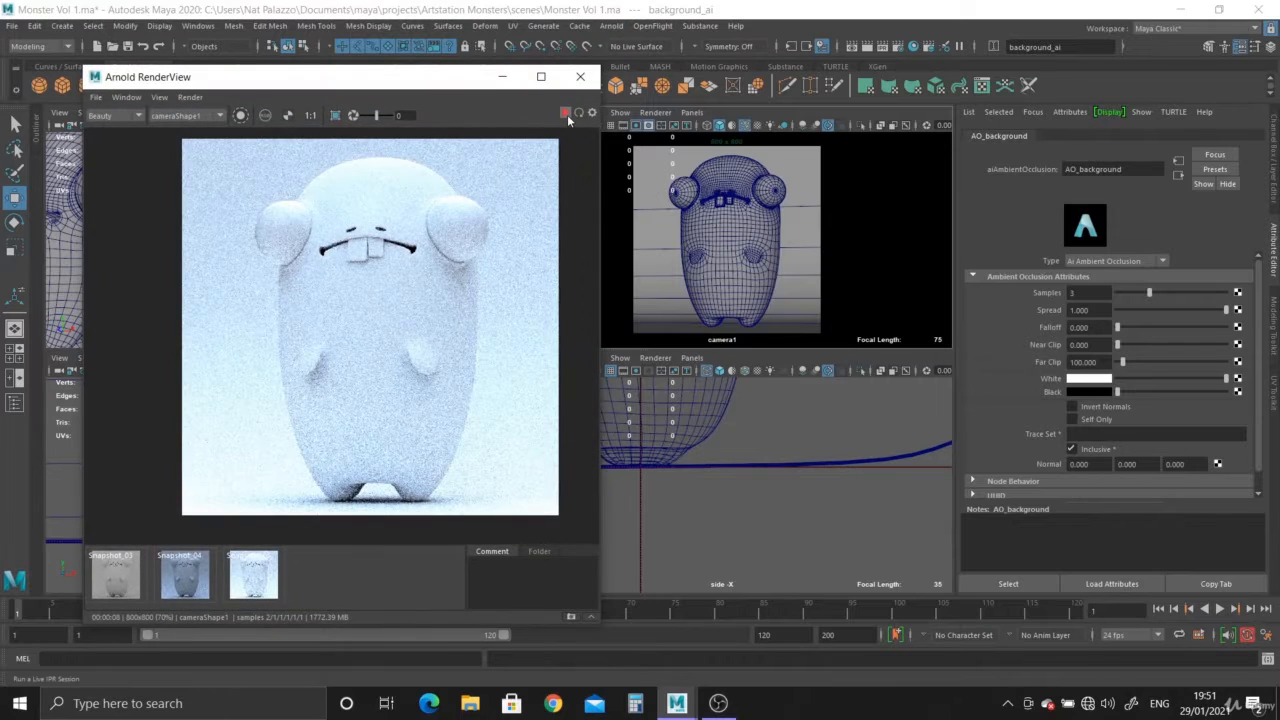
left_click(566, 114)
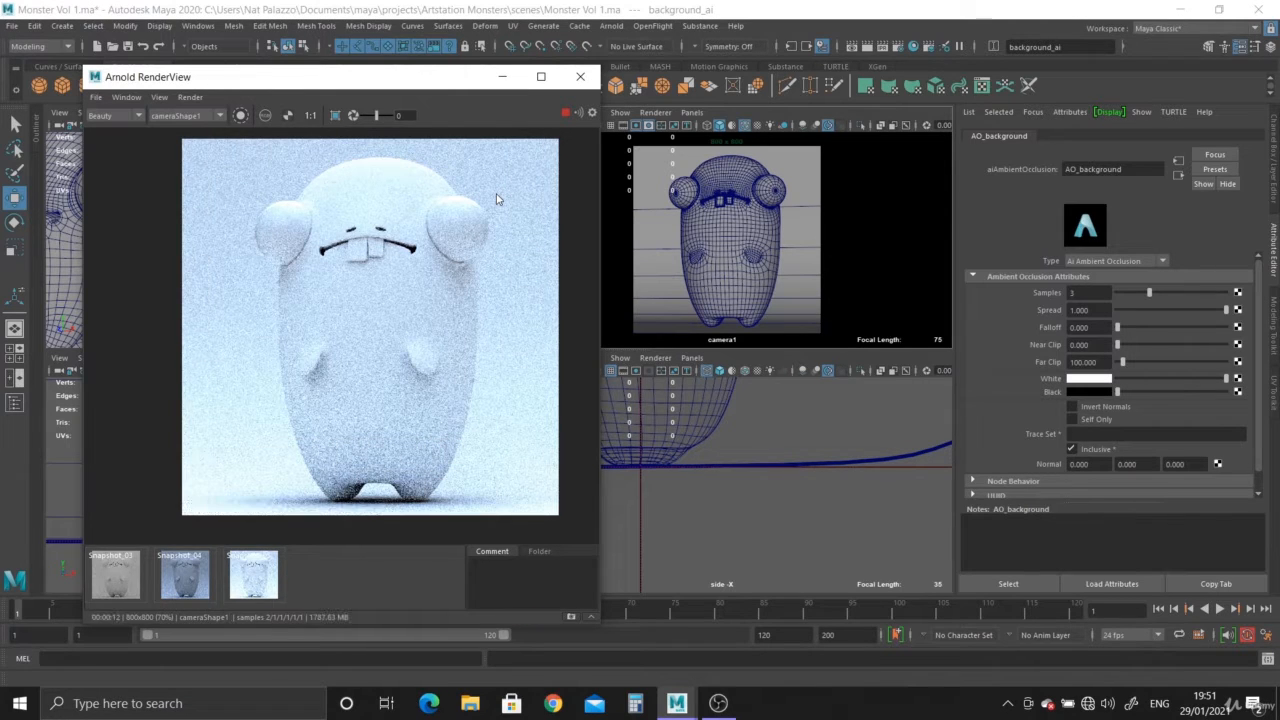
left_click(251, 577)
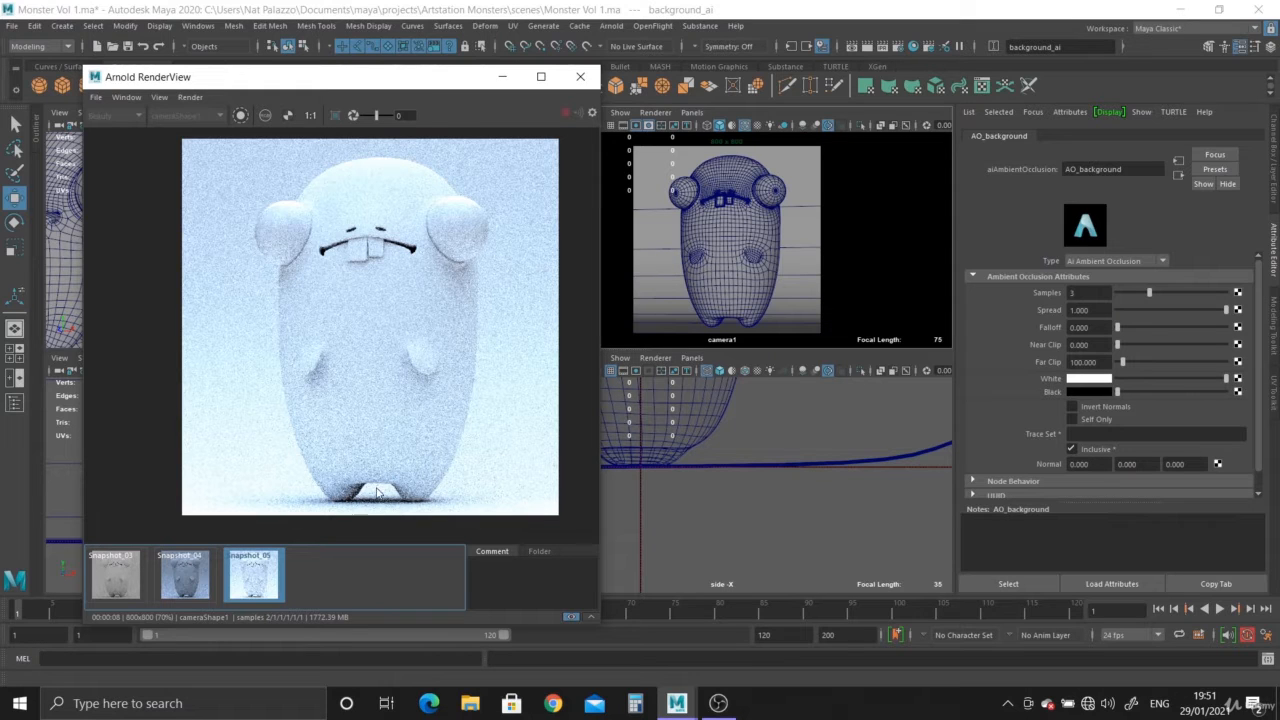
left_click(243, 585)
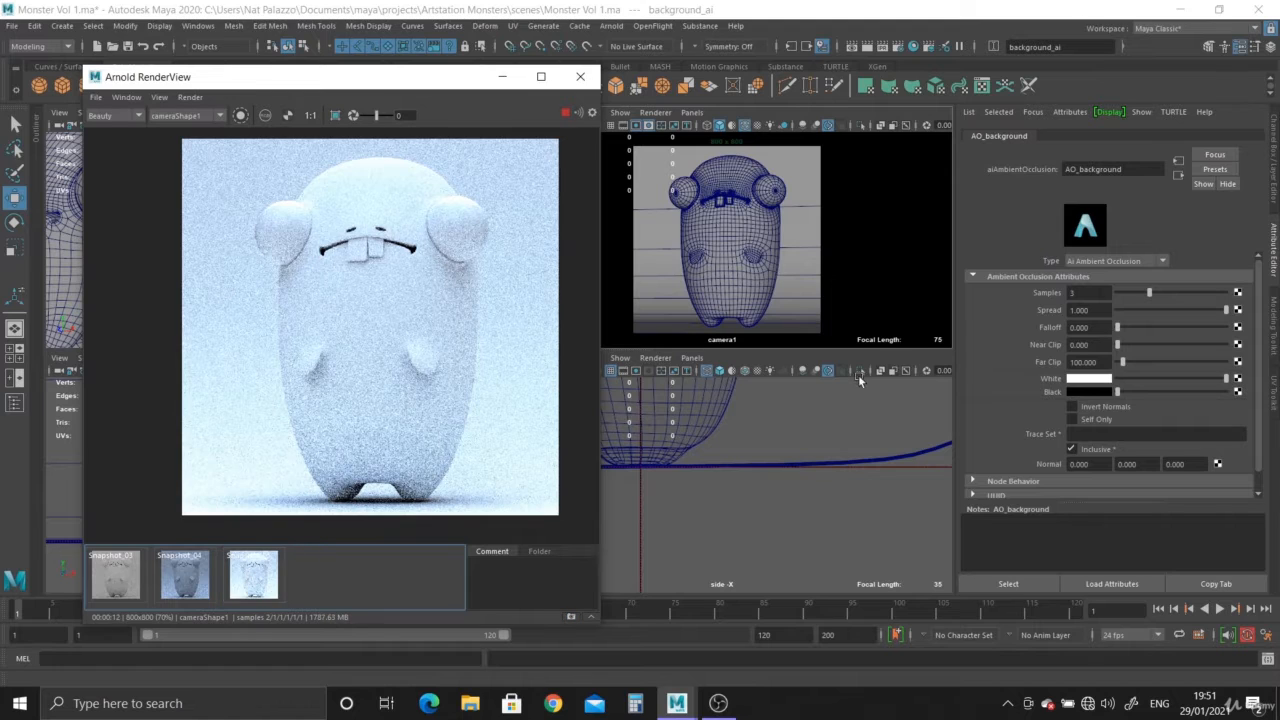
Step: Set AO_background's White color to light blue (H 203.83, S 0.431, V 0.710) and compare the render with Snapshot_05
left_click(1086, 381)
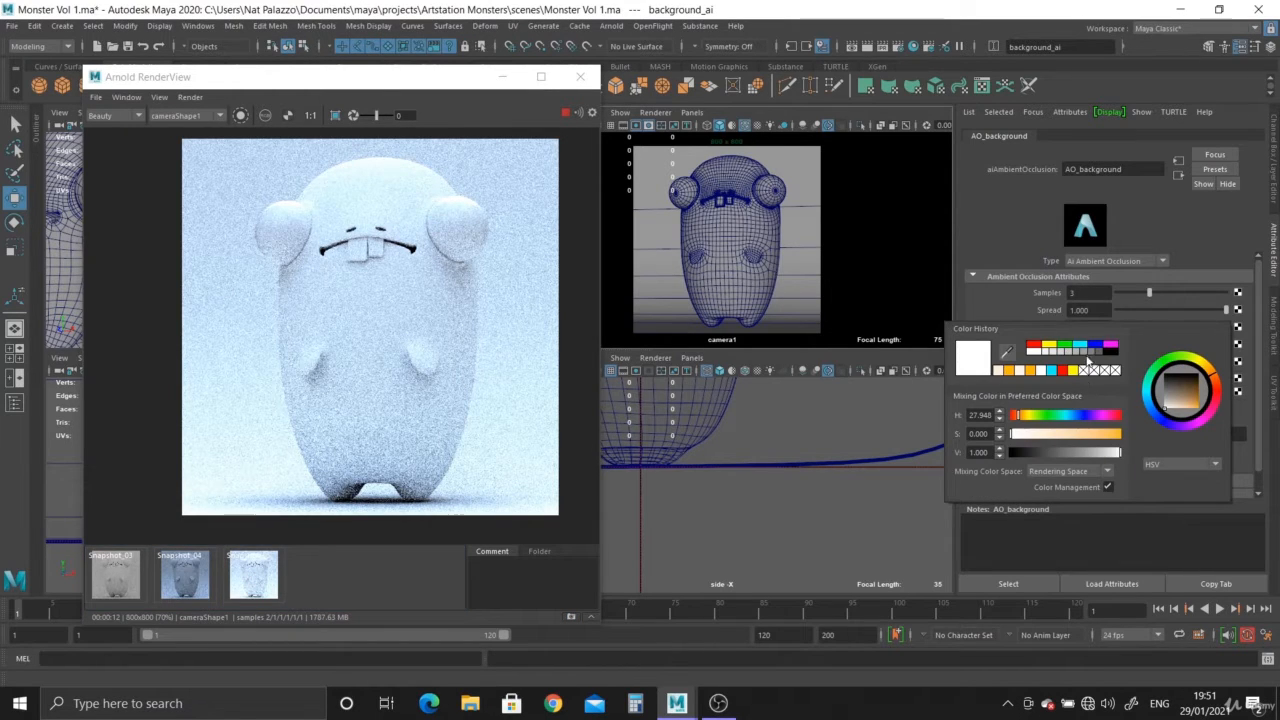
left_click(1080, 346)
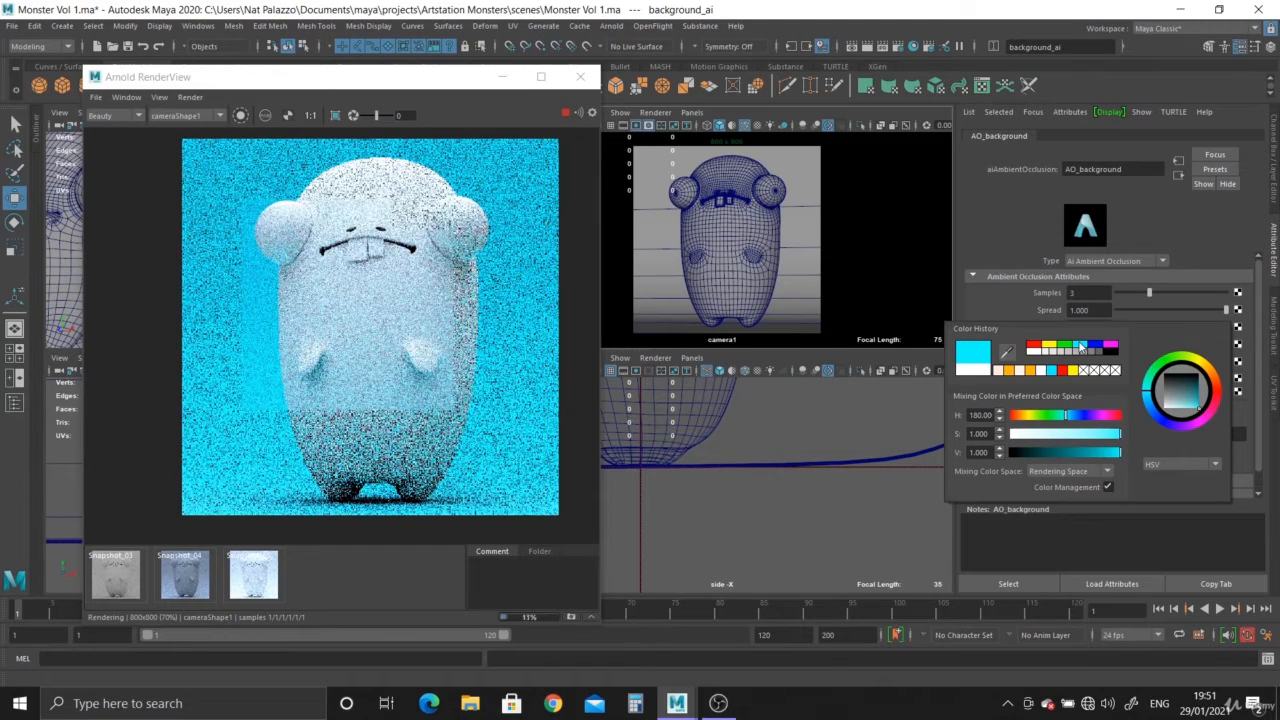
left_click(1154, 410)
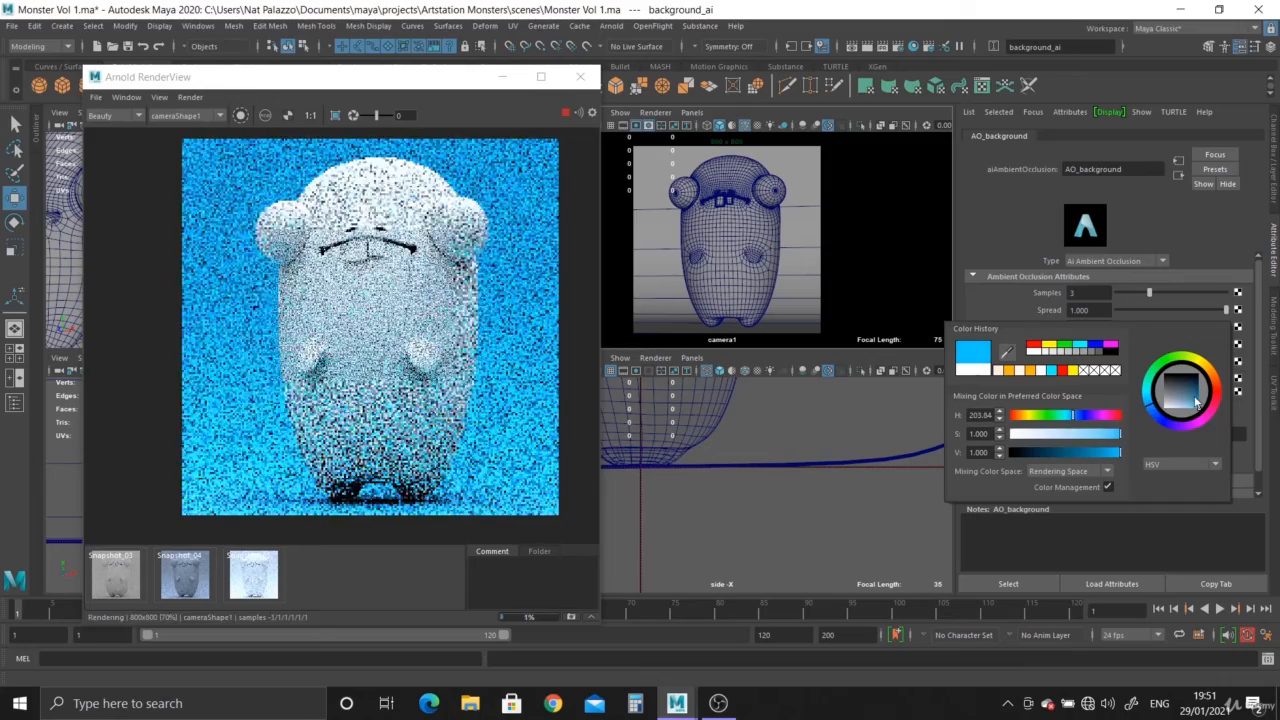
left_click_drag(1196, 403, 1181, 408)
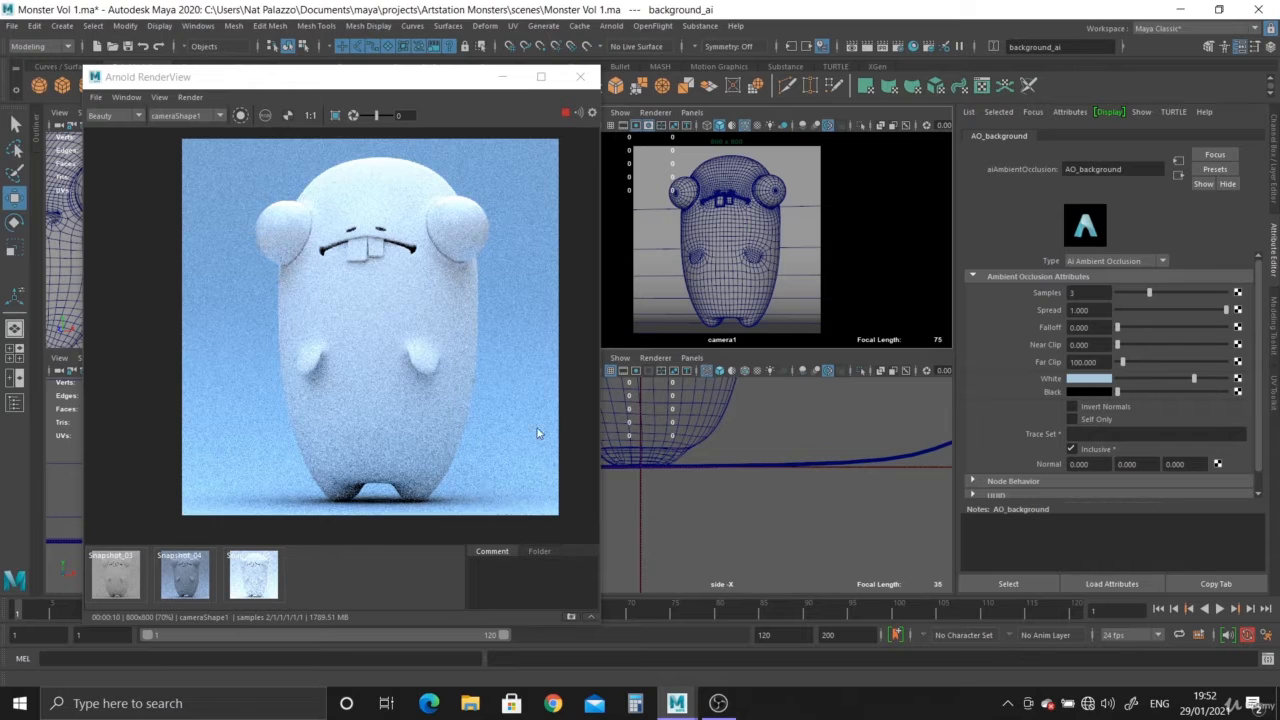
left_click(251, 587)
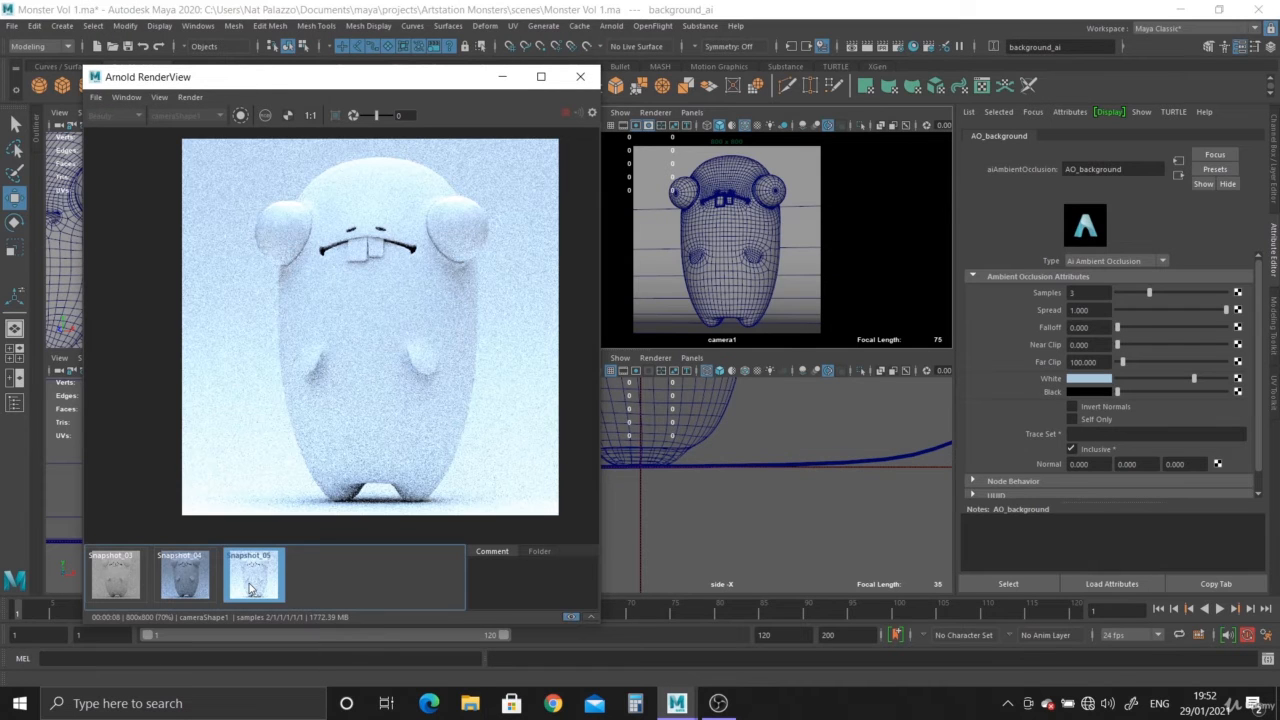
left_click(251, 588)
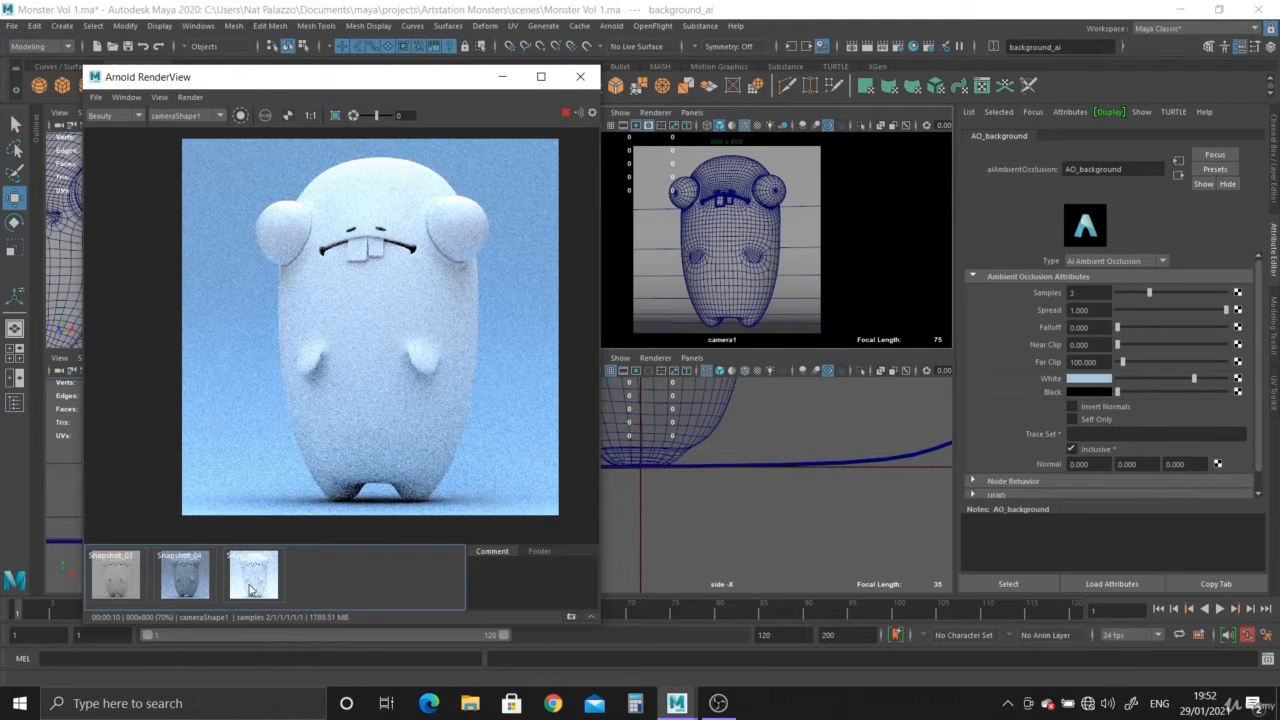
left_click(251, 589)
left_click(251, 589)
Step: Set AO_background's Black color to a very dark blue based on the light blue from the color history
left_click(1076, 391)
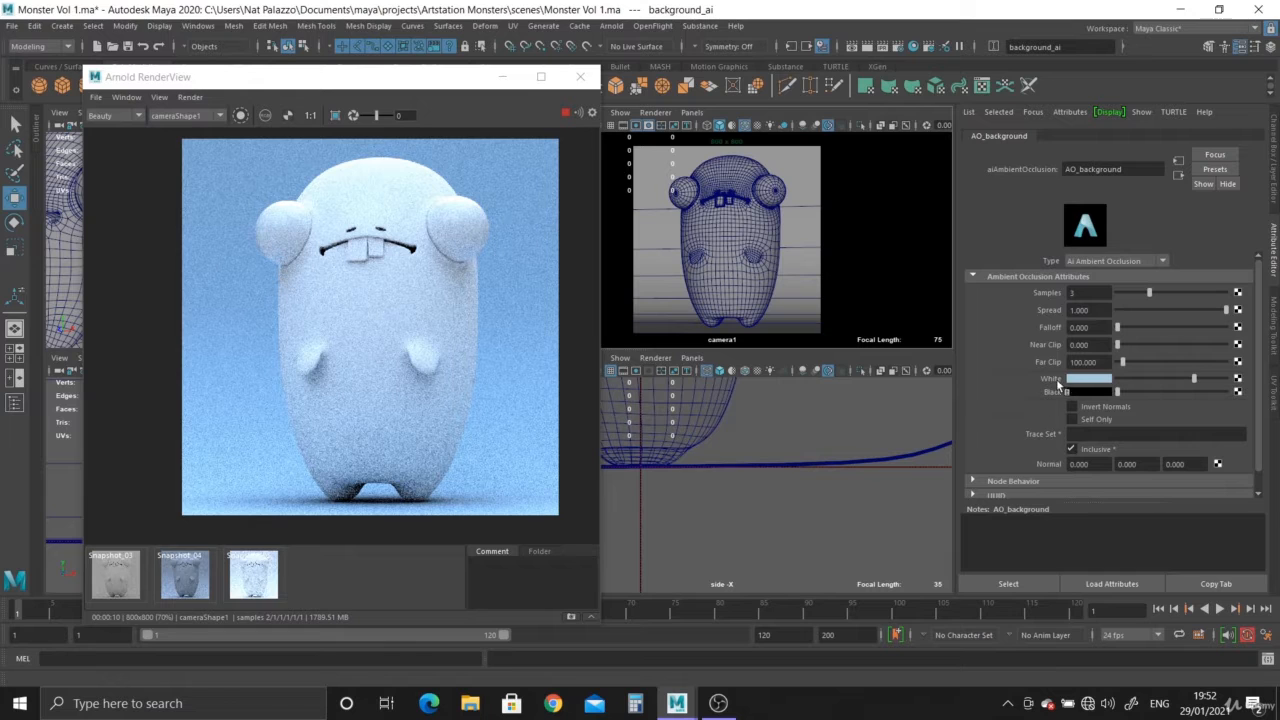
left_click(1082, 393)
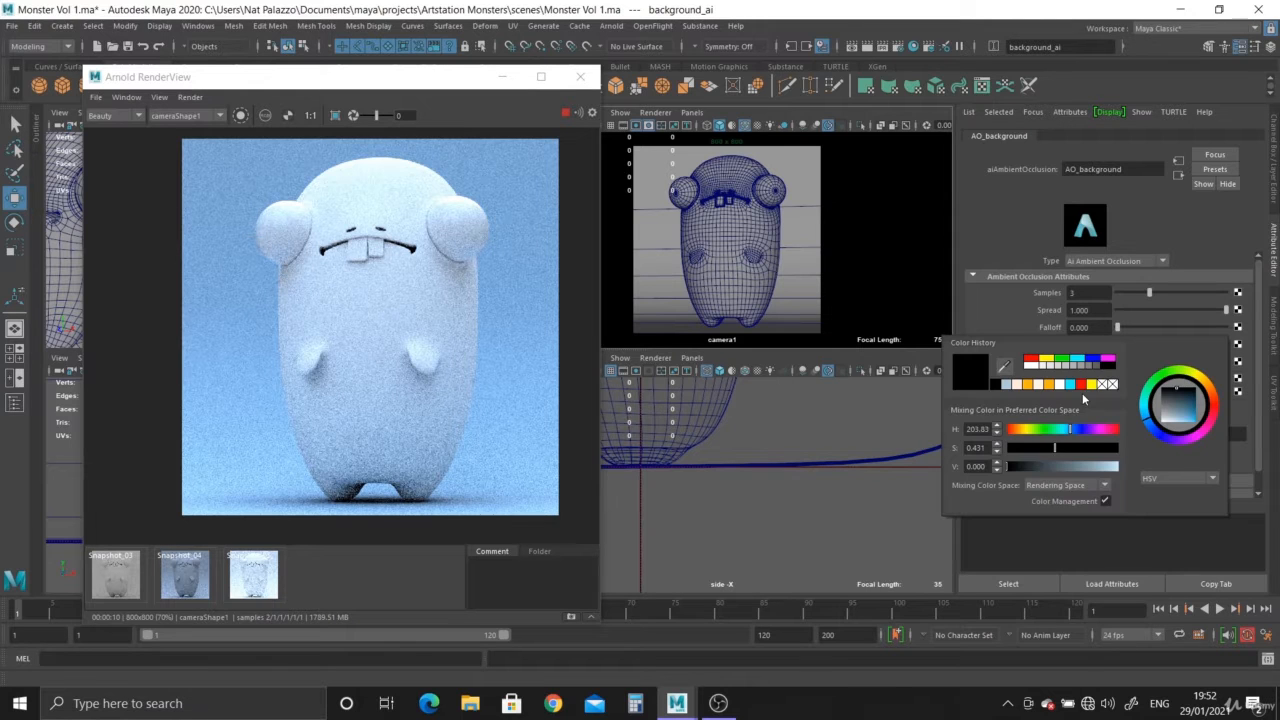
left_click(1008, 386)
left_click_drag(1070, 469, 1030, 466)
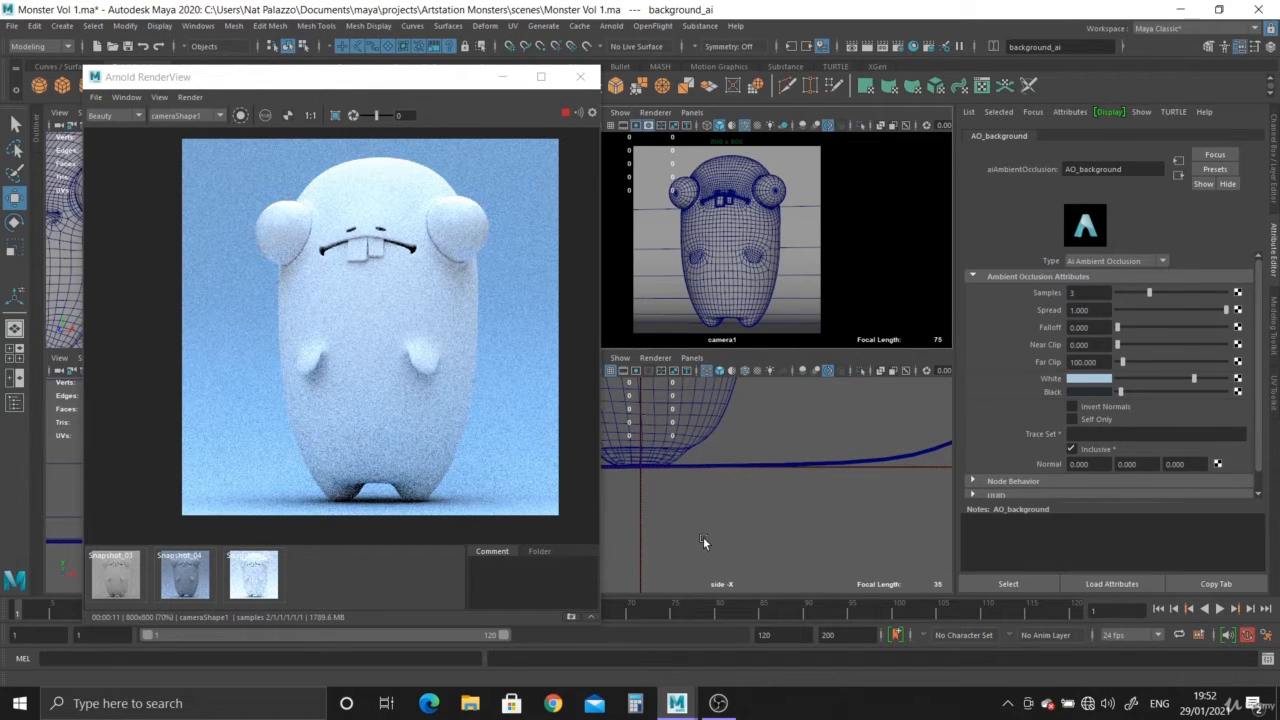
Step: Darken AO_background's White color to a muted grey-blue, keeping the hue at 203.83
left_click(1079, 377)
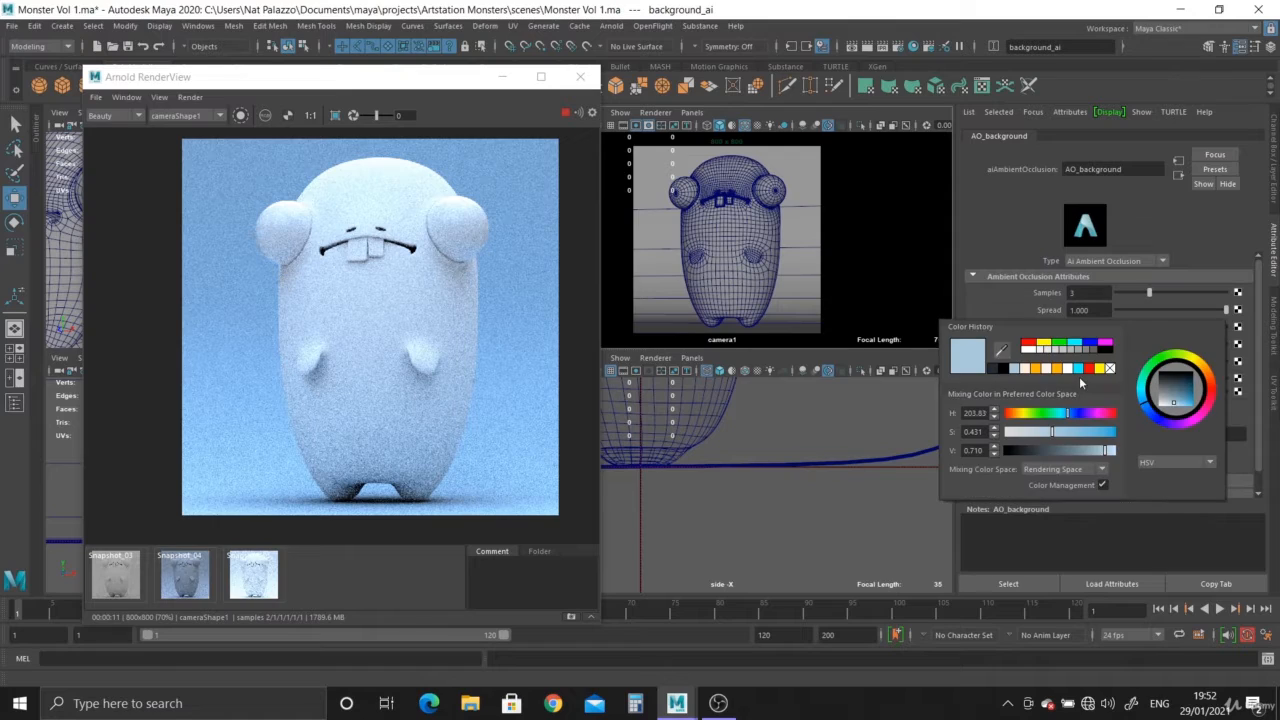
left_click(1175, 399)
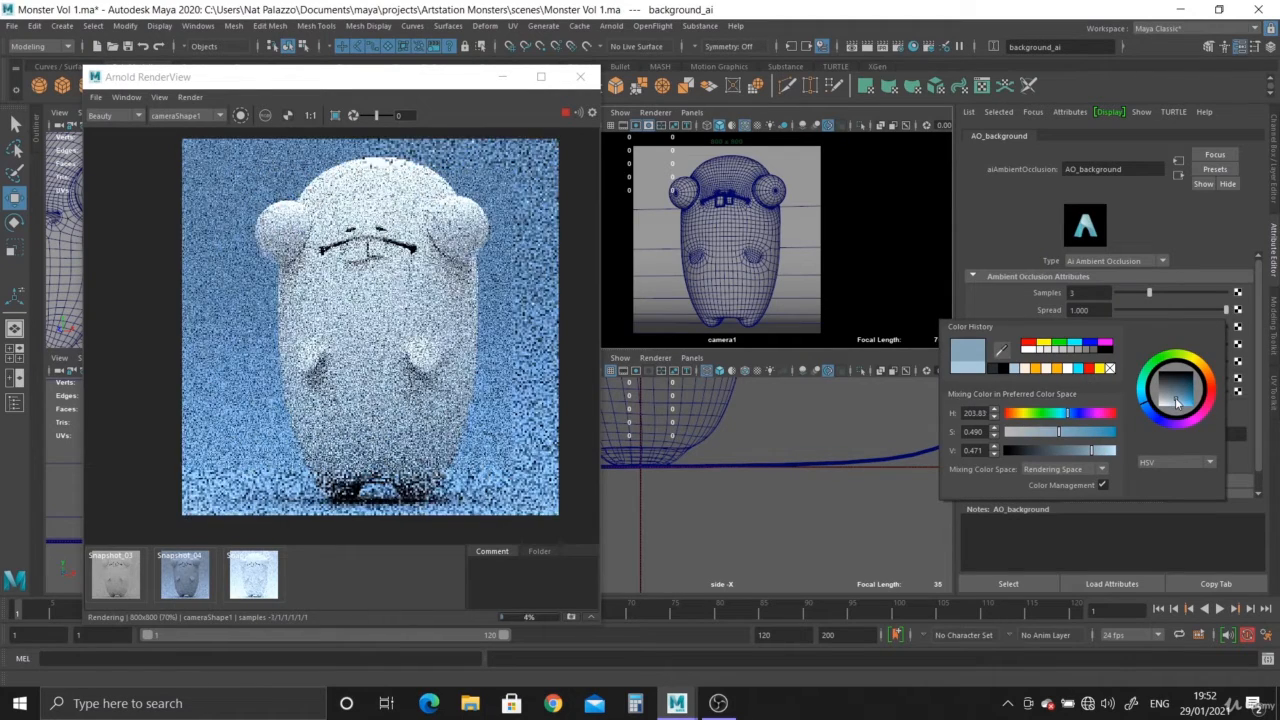
left_click_drag(1177, 401, 1172, 400)
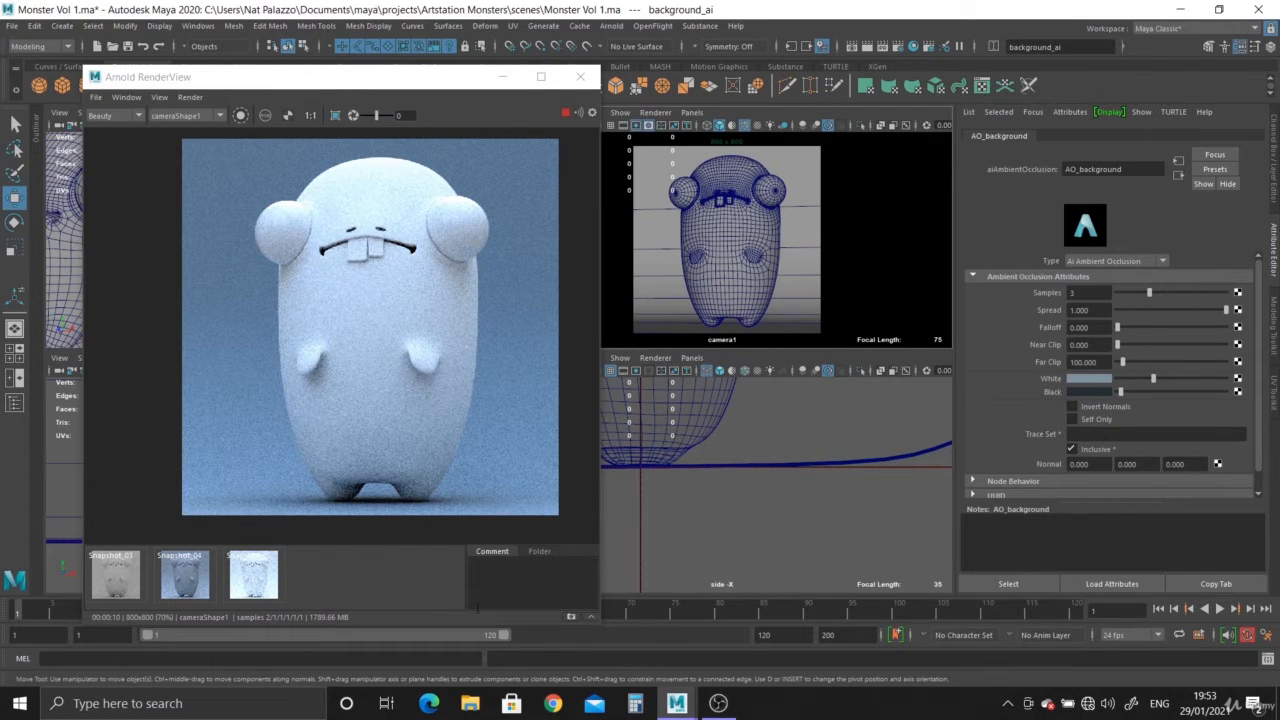
Step: Store a snapshot of the current render and close the render view
left_click(571, 616)
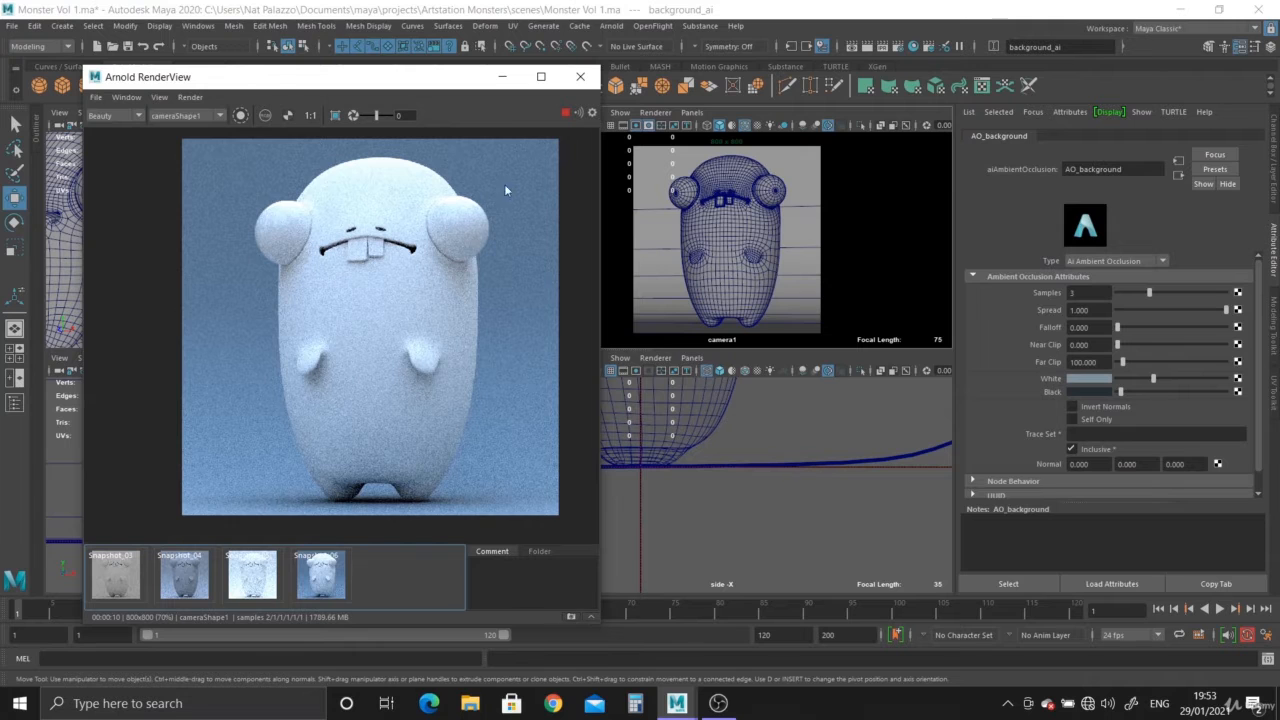
left_click(582, 79)
scroll(297, 257, "down", 6)
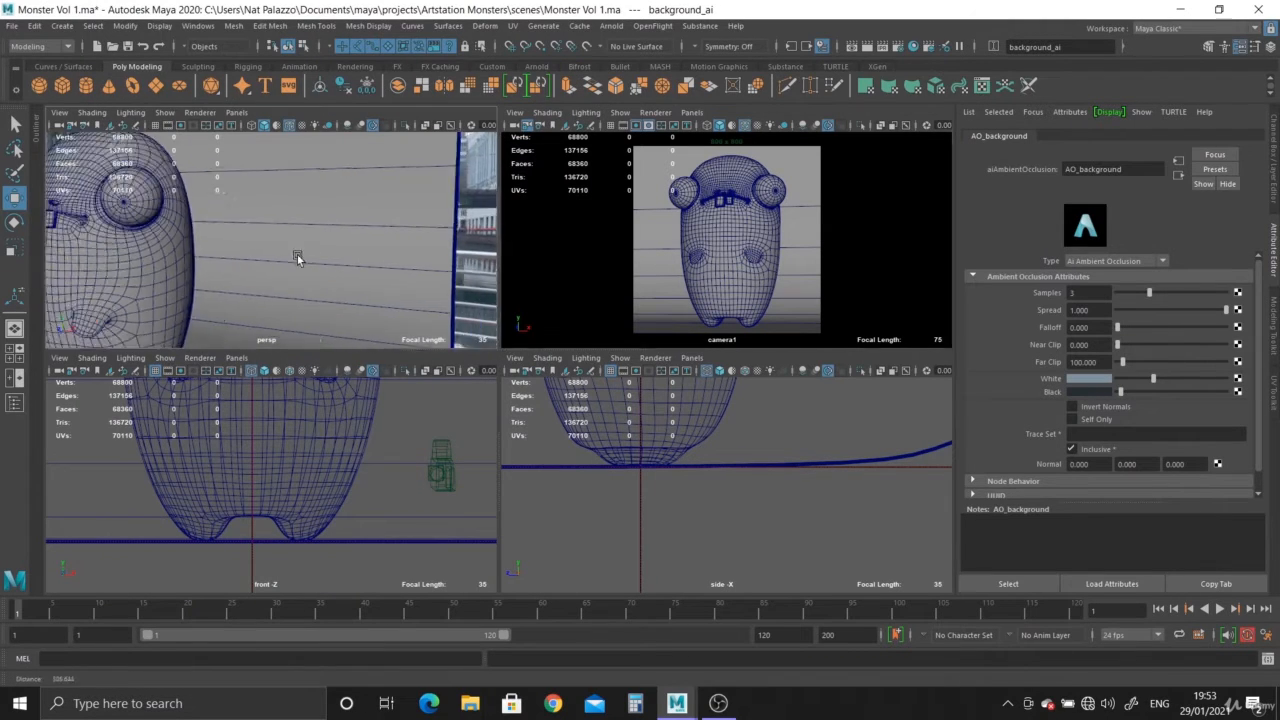
Step: Select the monster's body mesh and open the Hypershade for its material
left_click_drag(264, 263, 330, 258, "alt")
scroll(330, 258, "up", 2)
scroll(332, 228, "up", 2)
middle_click_drag(330, 258, 331, 193, "alt")
scroll(332, 195, "up", 3)
scroll(334, 195, "down", 1)
left_click(328, 199)
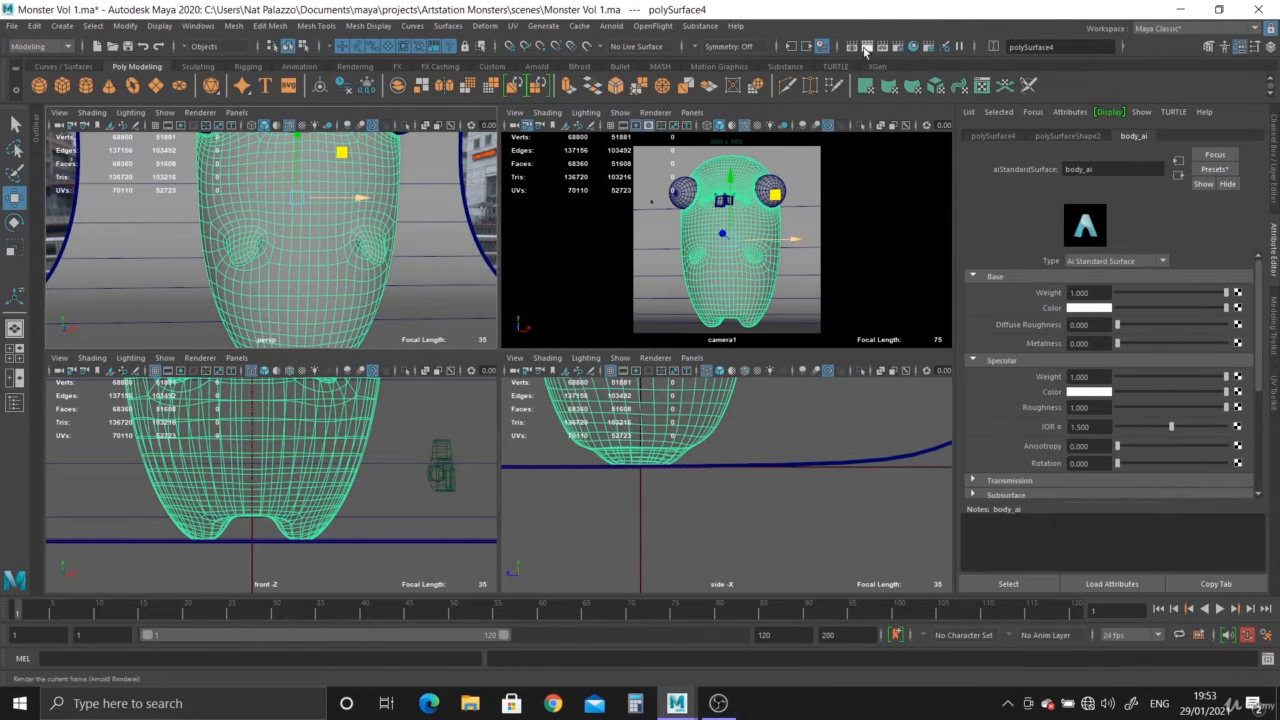
left_click(911, 47)
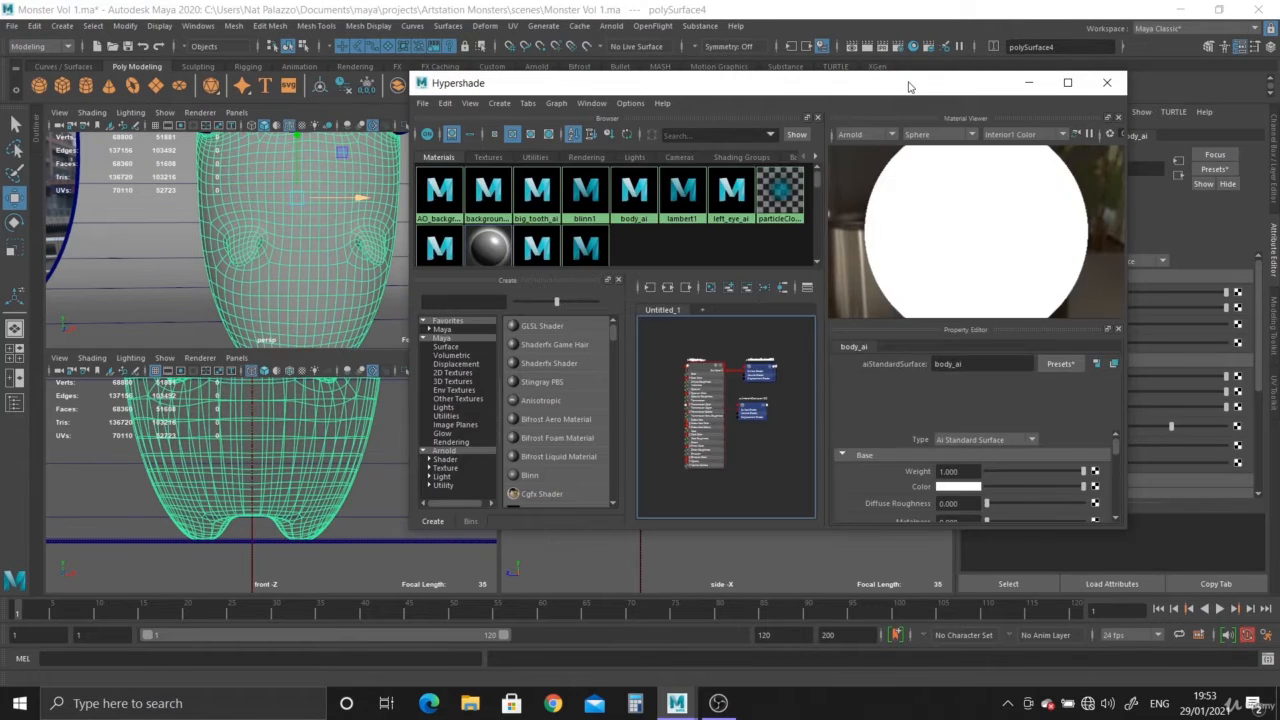
left_click_drag(910, 85, 628, 121)
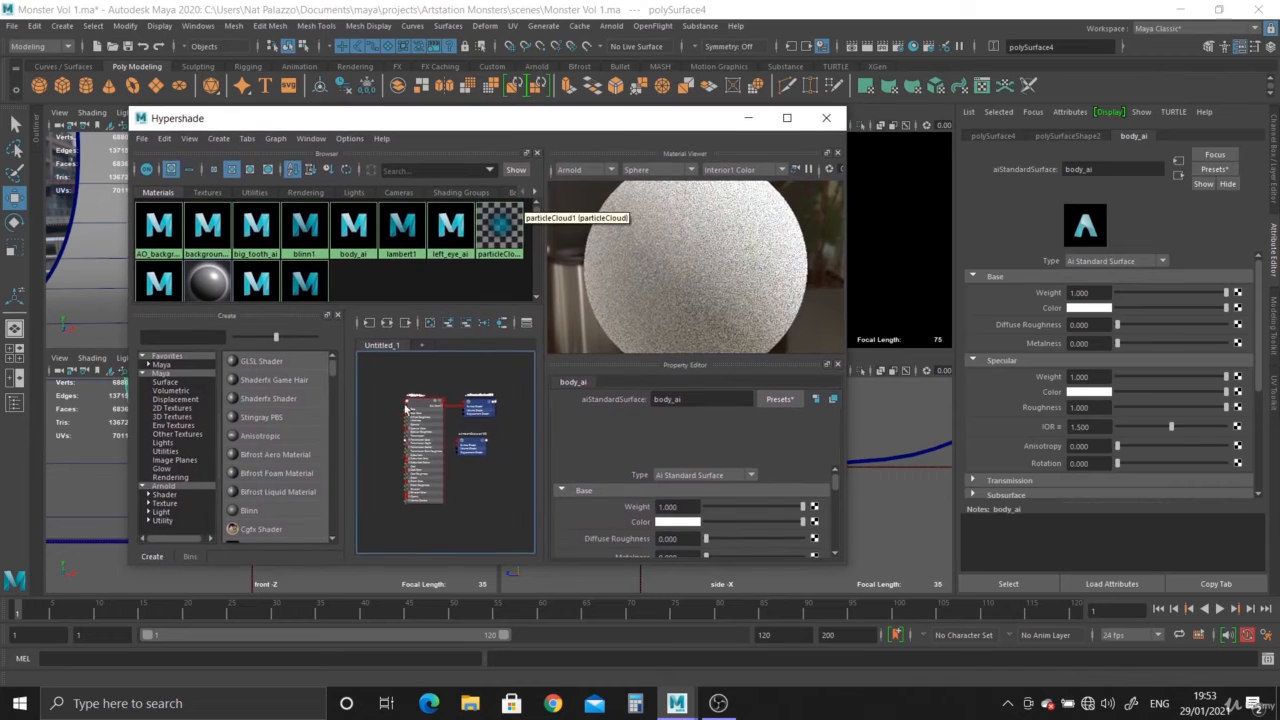
Step: Create an Arnold aiAmbientOcclusion shader and name it AO_body
left_click(163, 496)
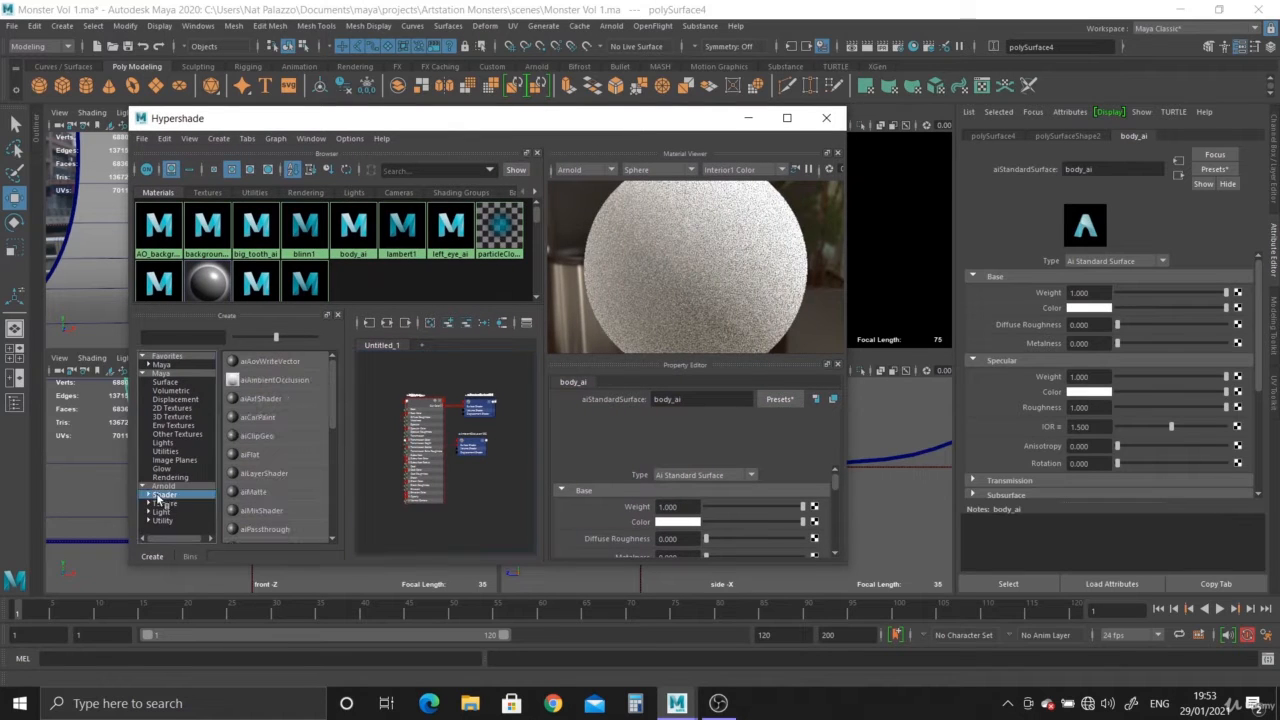
left_click(264, 381)
double_click(665, 399)
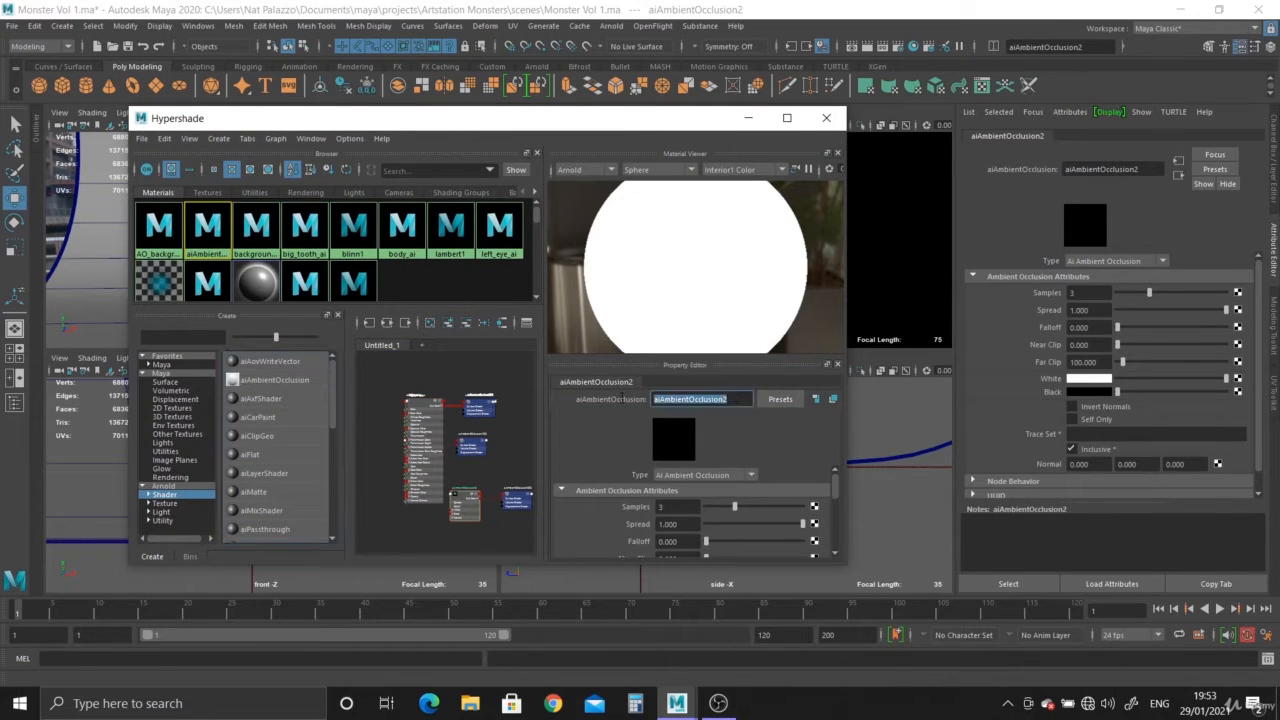
type("AO_body")
key("Return")
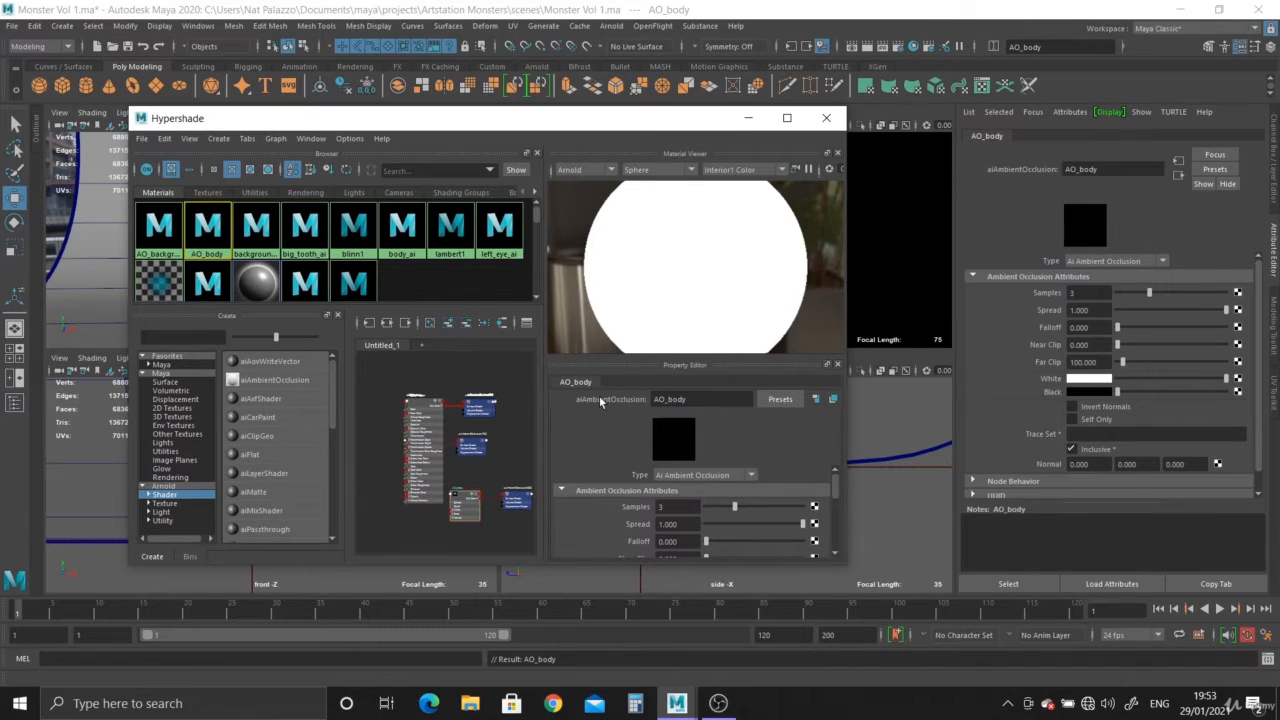
Step: Set the Subsurface Weight of the body_ai material to 1.000
left_click(401, 226)
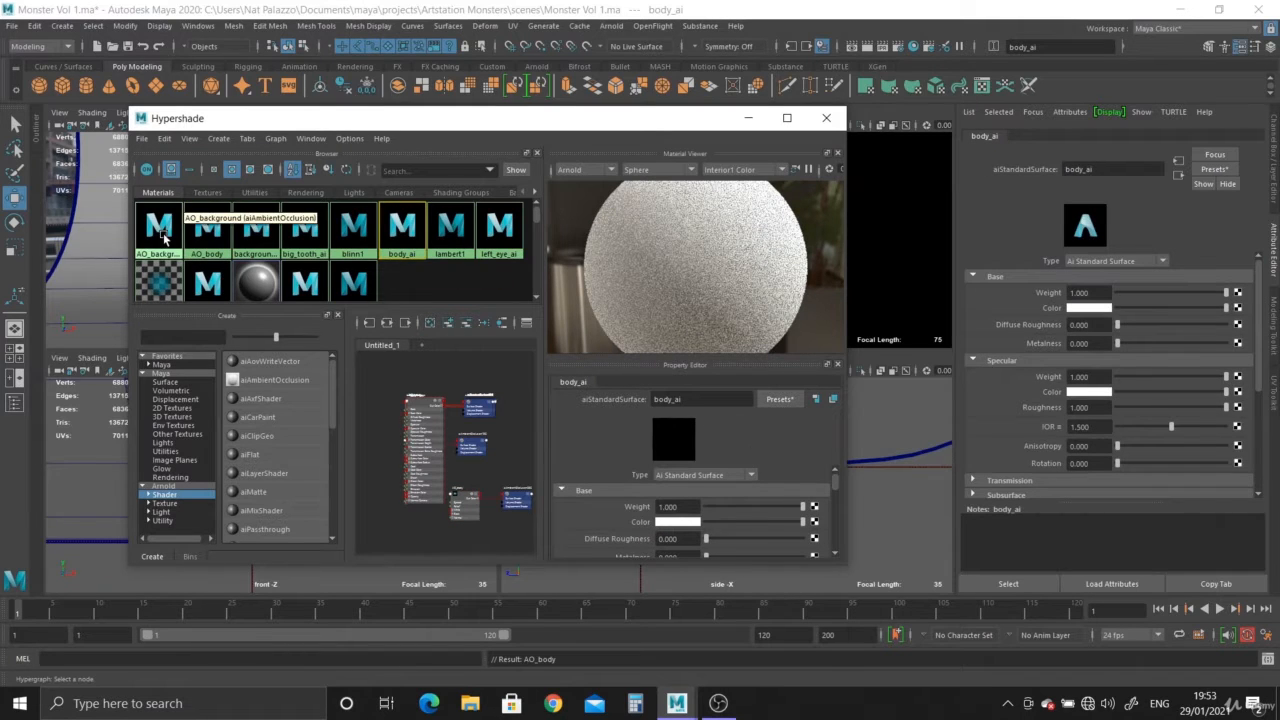
scroll(166, 239, "down", 1)
scroll(155, 258, "up", 1)
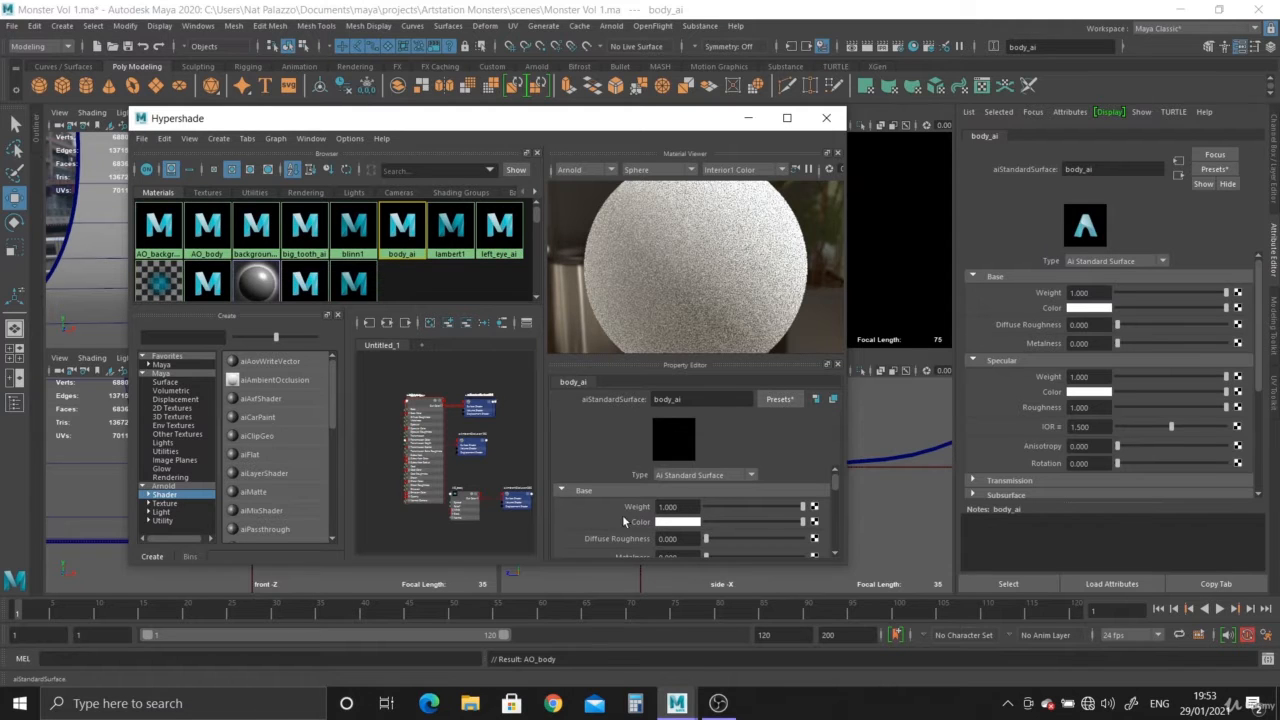
mouse_move(709, 120)
left_mouse_down()
mouse_move(726, 320)
mouse_move(748, 257)
mouse_move(708, 208)
mouse_move(711, 125)
left_mouse_up()
scroll(785, 580, "down", 1)
scroll(779, 492, "down", 3)
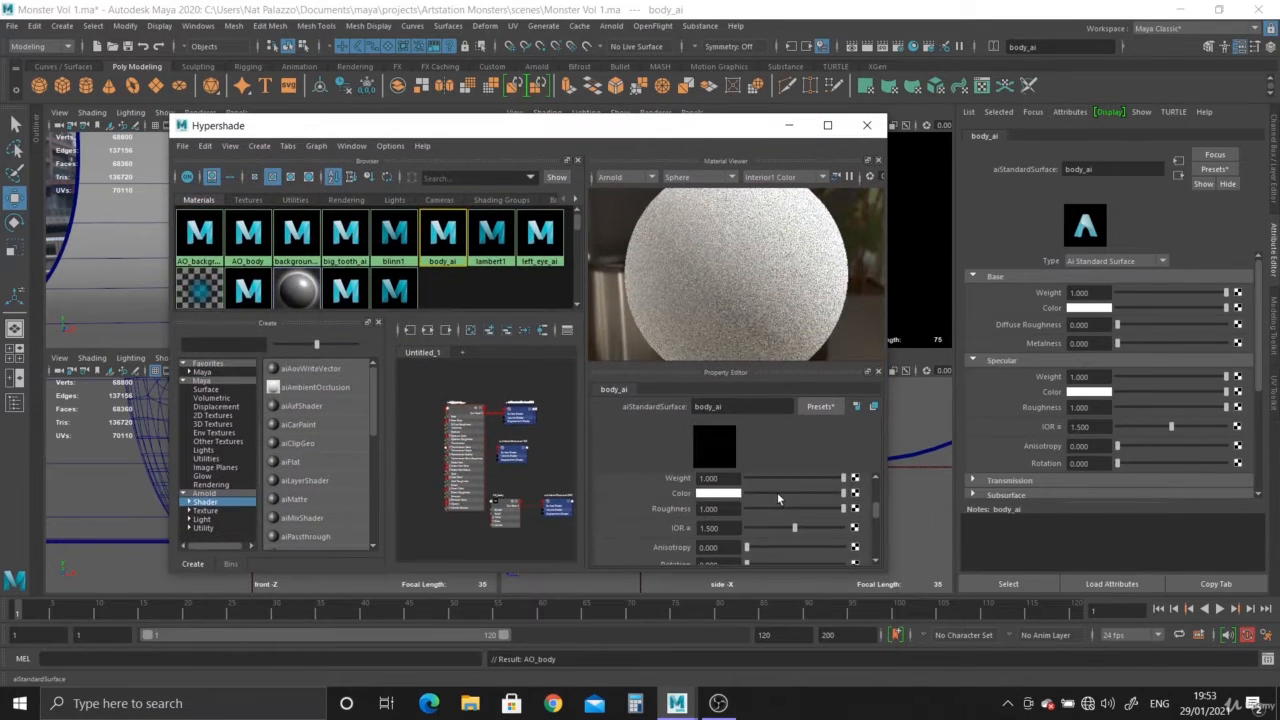
scroll(778, 498, "down", 3)
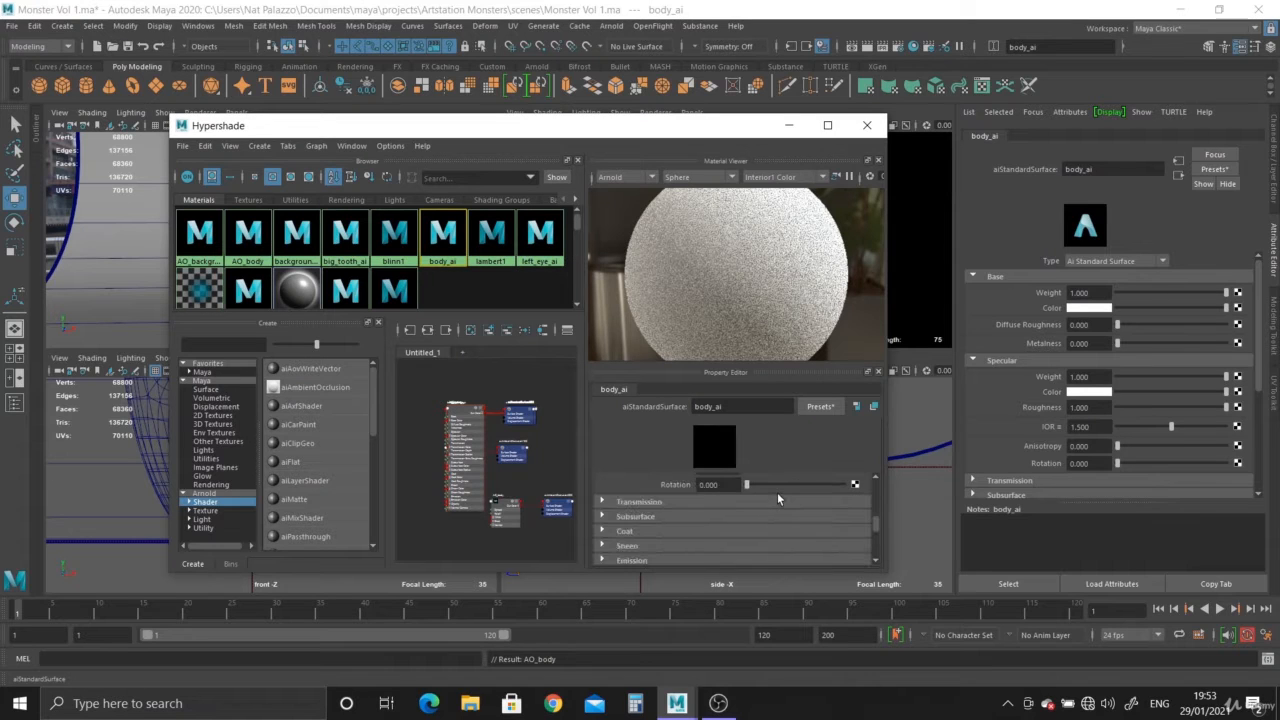
left_click(664, 517)
scroll(798, 526, "down", 2)
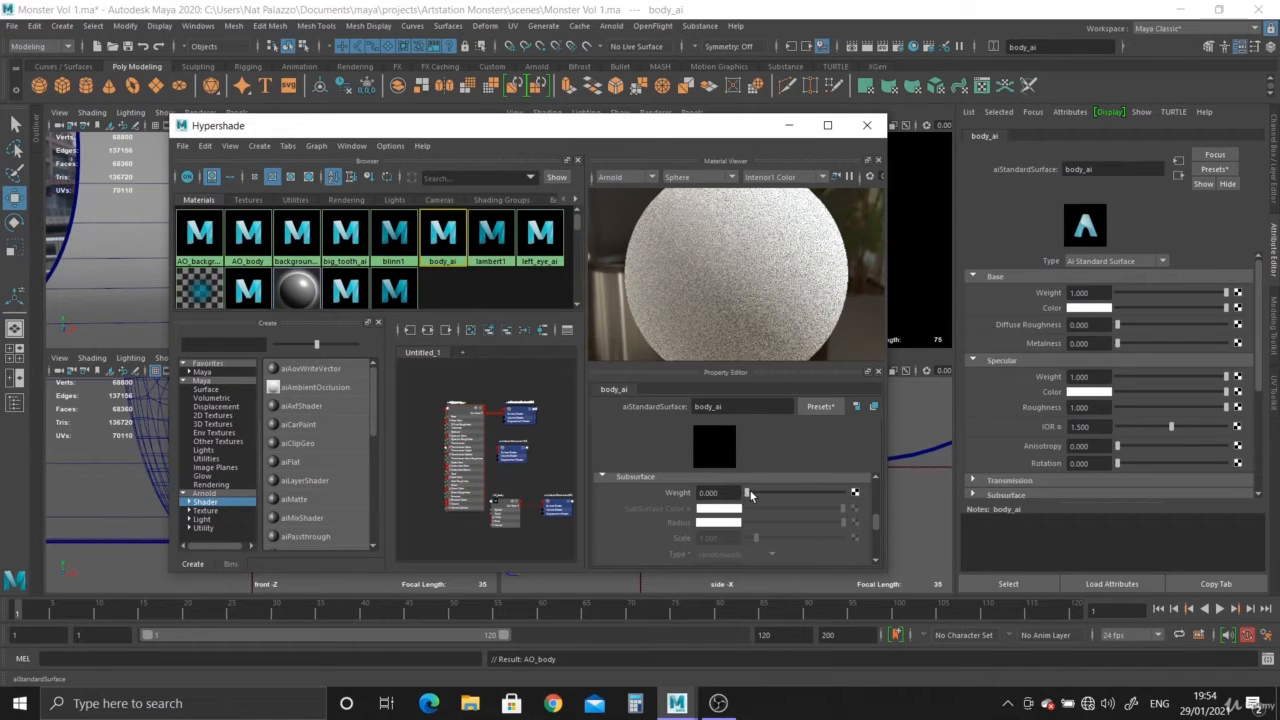
left_click_drag(750, 494, 845, 494)
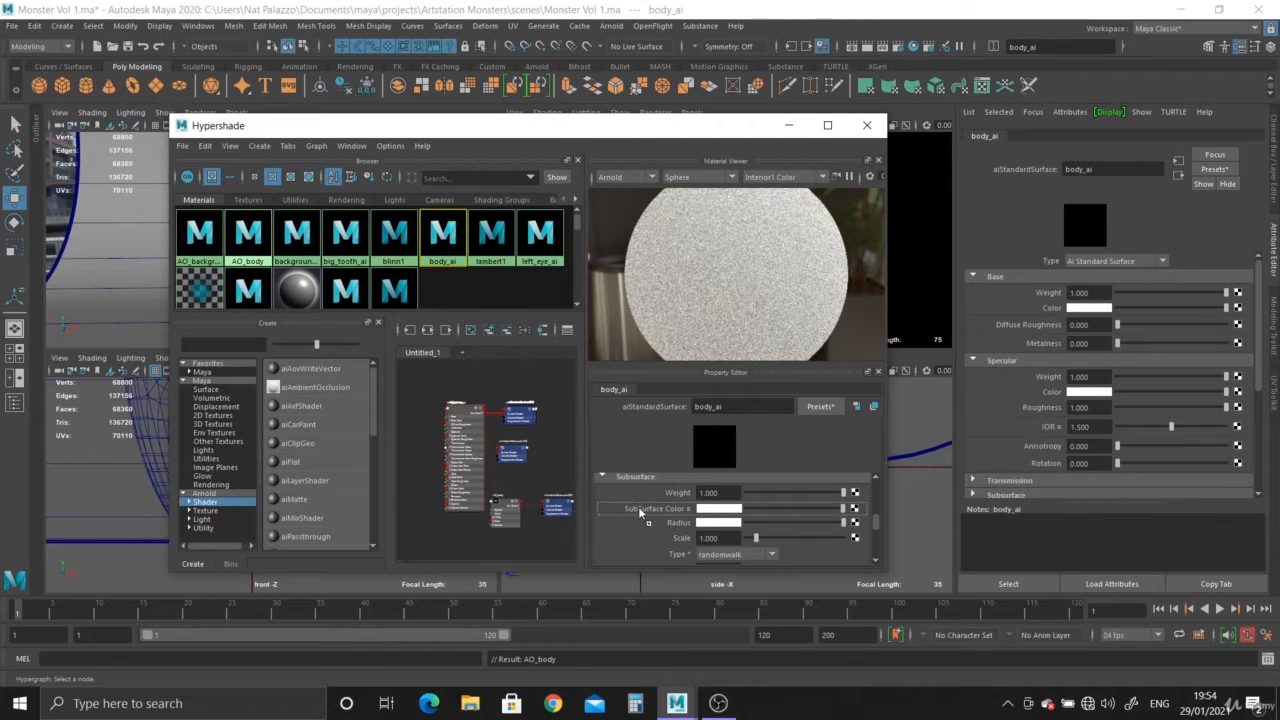
Step: Connect AO_body to body_ai's SubSurface Color, check the linked shader's attributes and close the Hypershade
middle_click_drag(640, 512, 641, 512)
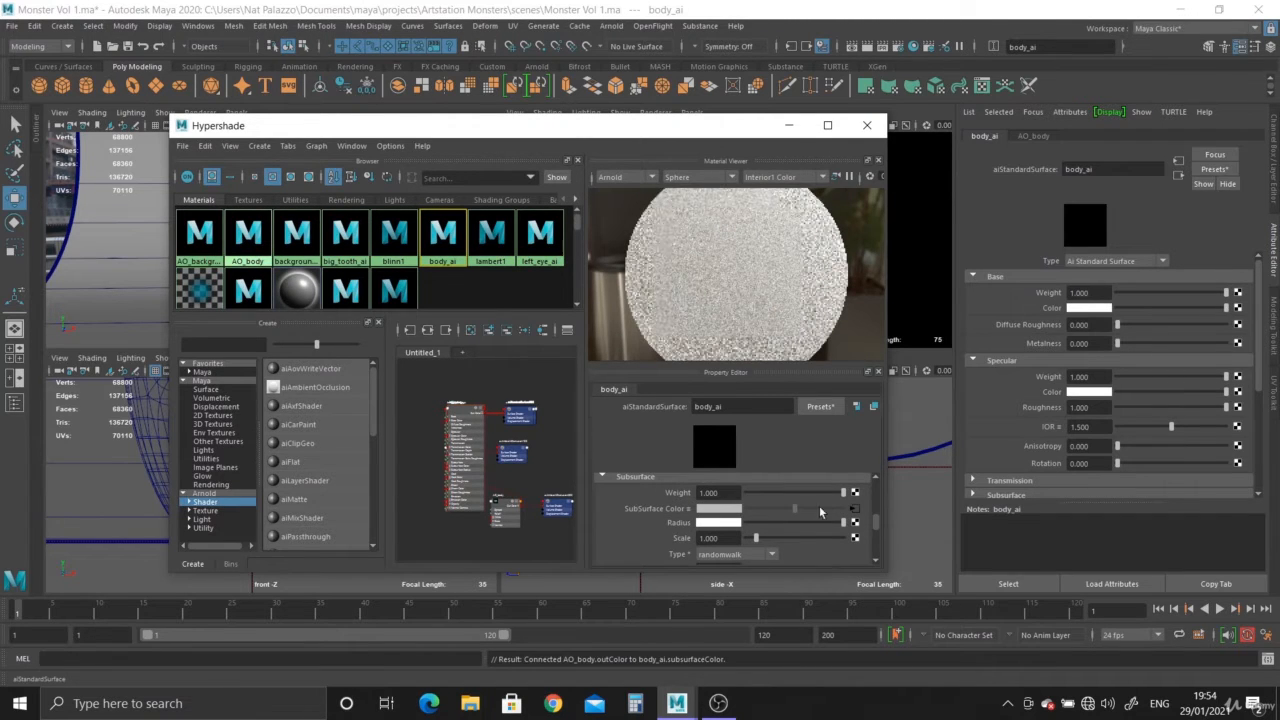
left_click(854, 509)
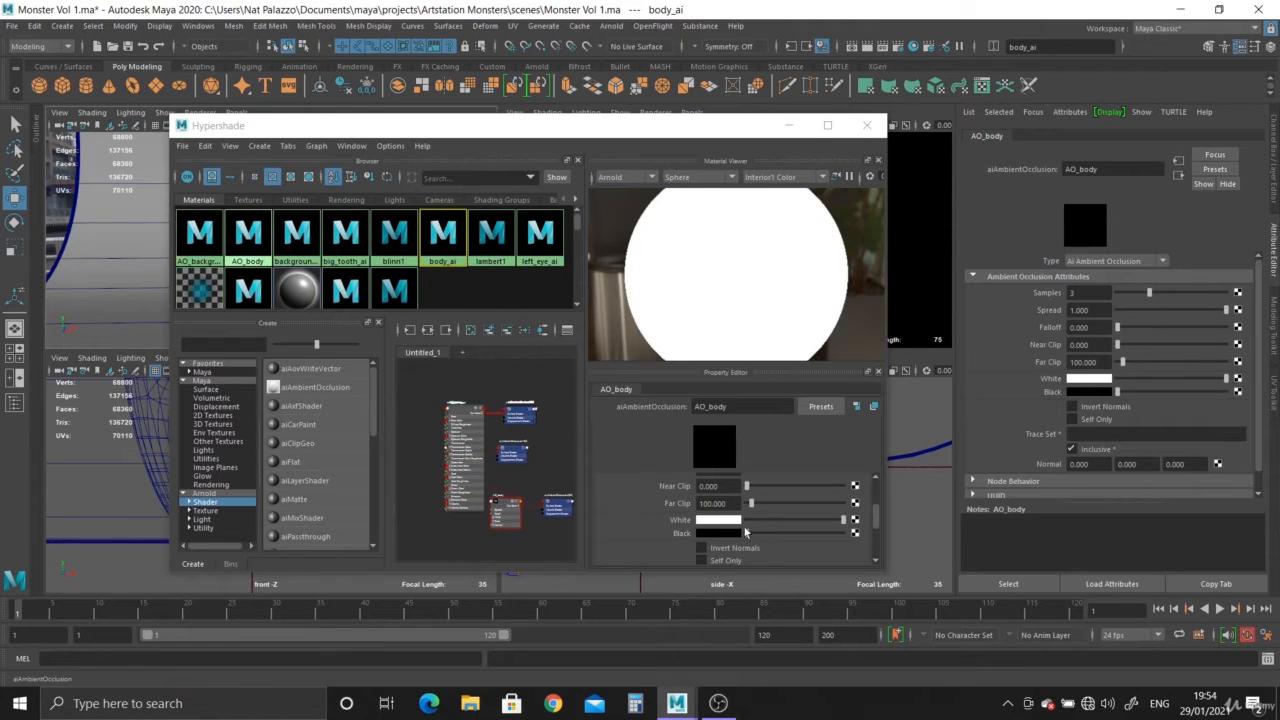
scroll(756, 535, "up", 2)
scroll(756, 535, "up", 2)
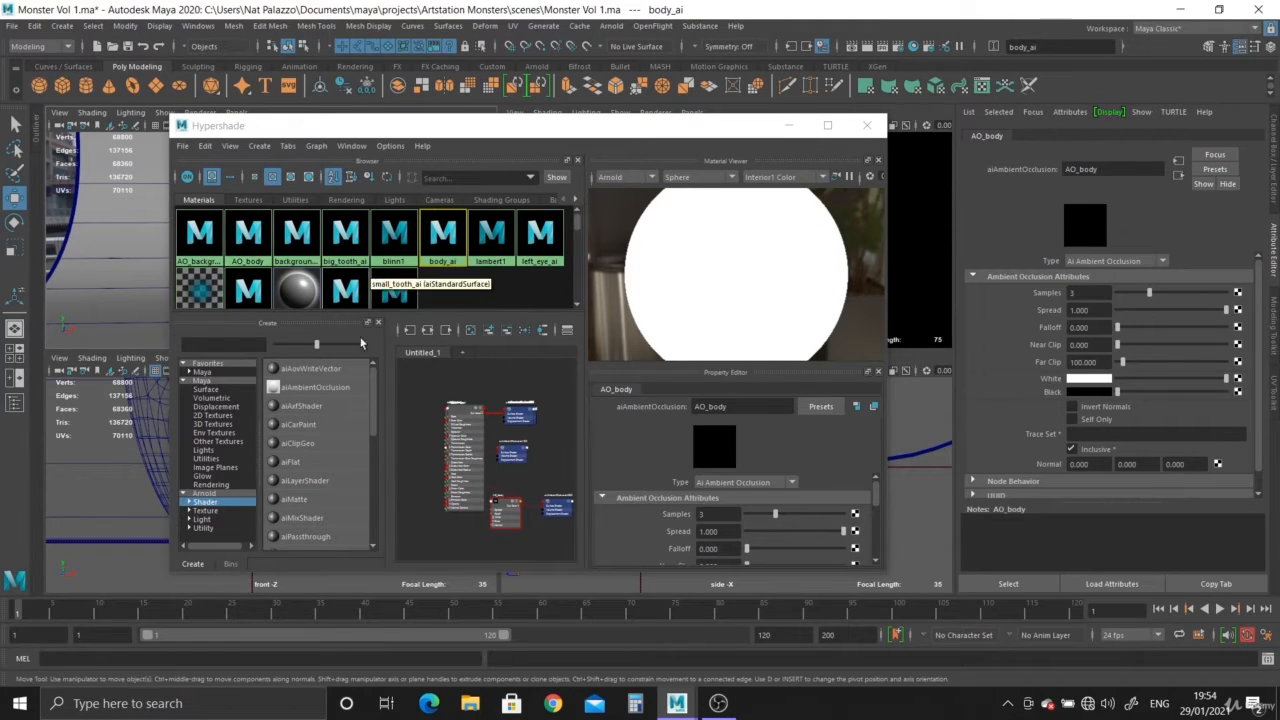
left_click(866, 125)
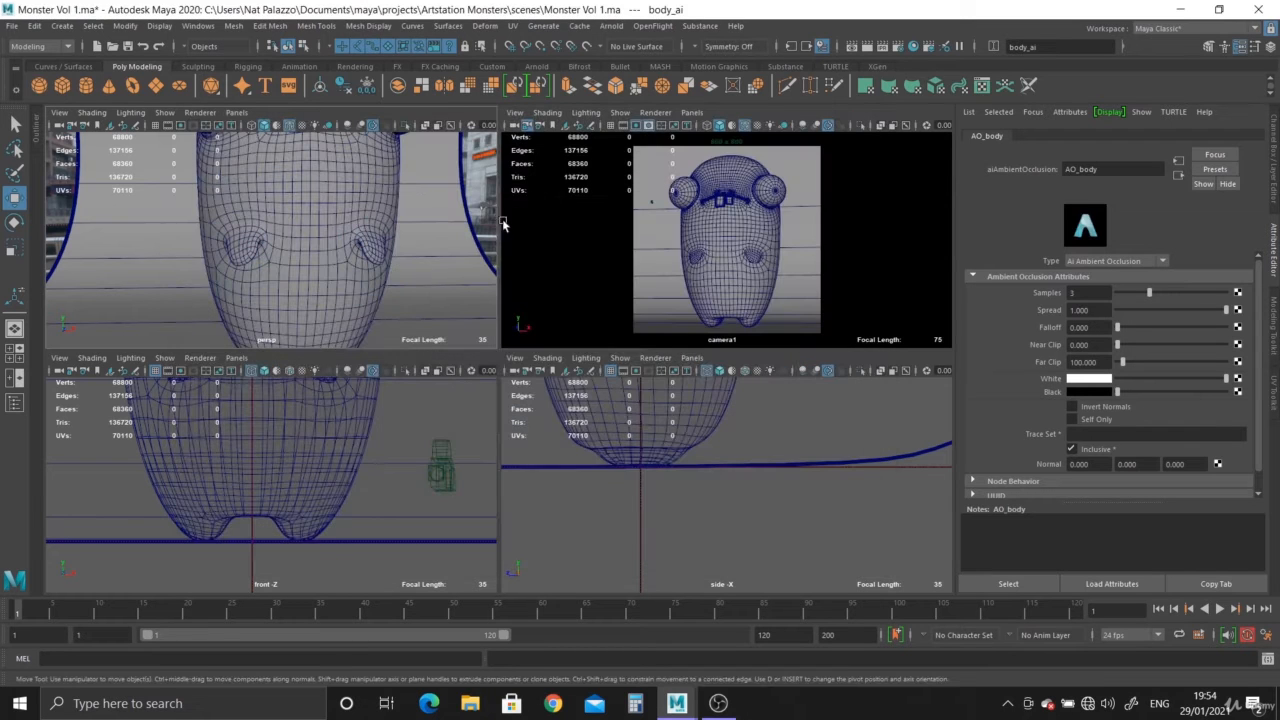
Step: Select the monster's body mesh and examine it from several angles in the enlarged perspective view
left_click(316, 218)
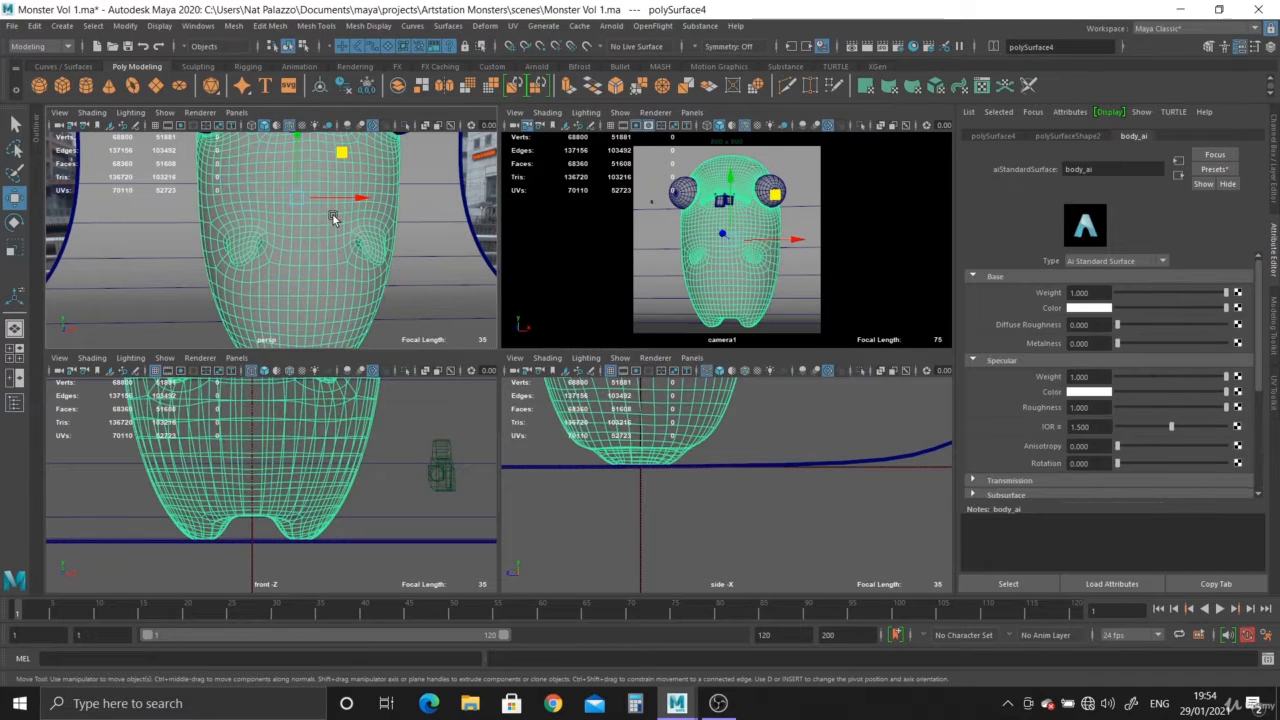
key("space")
scroll(496, 309, "down", 4)
left_click_drag(496, 309, 581, 377, "alt")
scroll(508, 395, "up", 4)
scroll(550, 344, "up", 3)
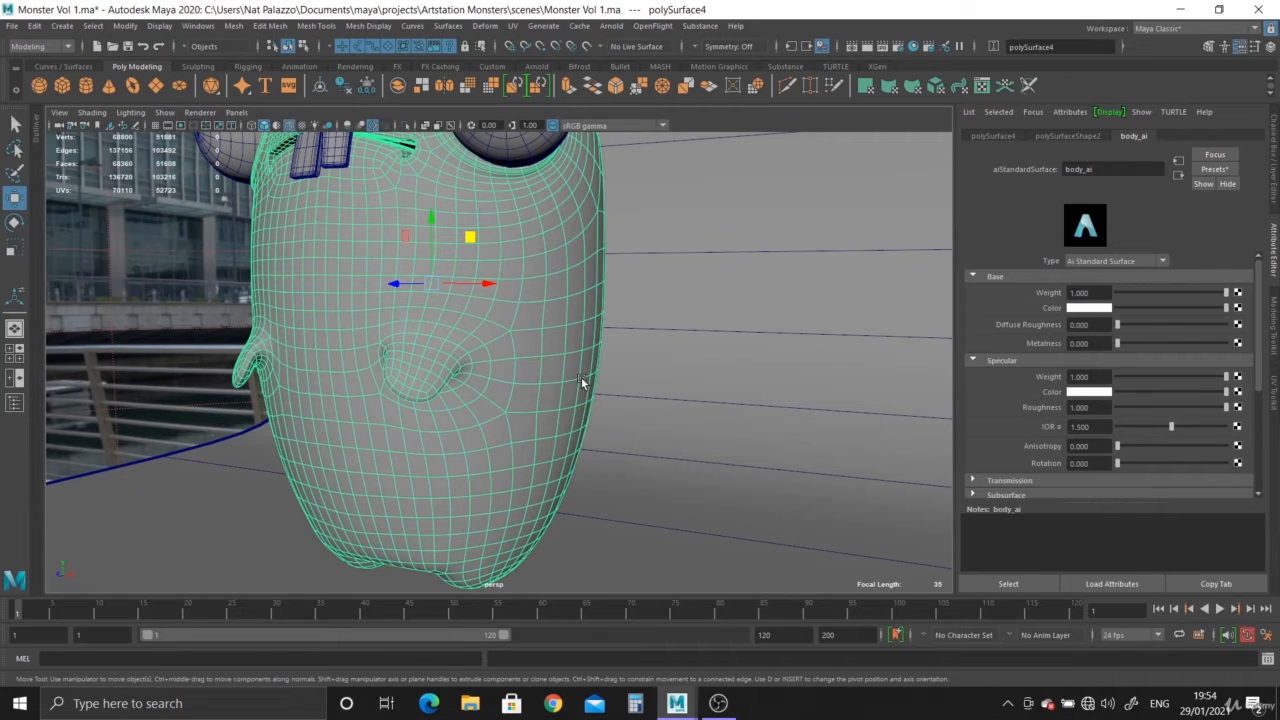
left_click_drag(577, 376, 440, 357, "alt")
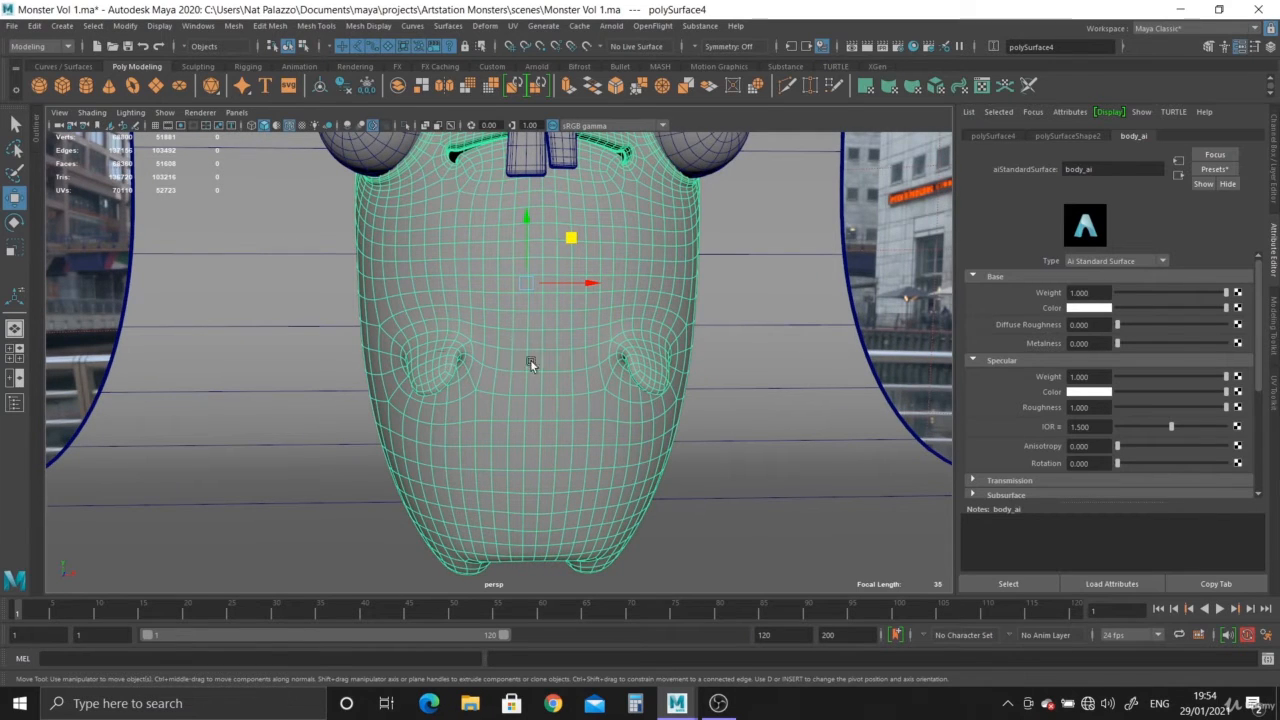
scroll(531, 362, "down", 2)
scroll(512, 429, "up", 3)
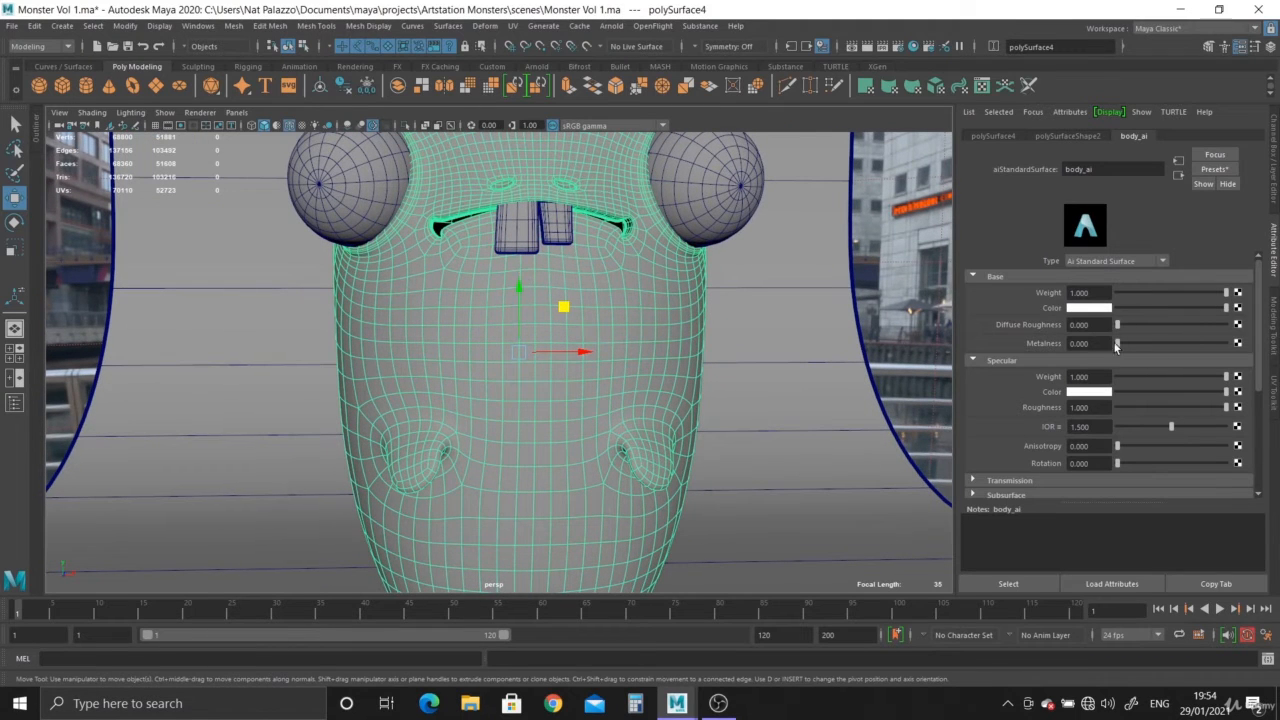
Step: Examine the body mesh's shape attributes, including Render Stats, Object Display and the Arnold visibility options
left_click(1273, 250)
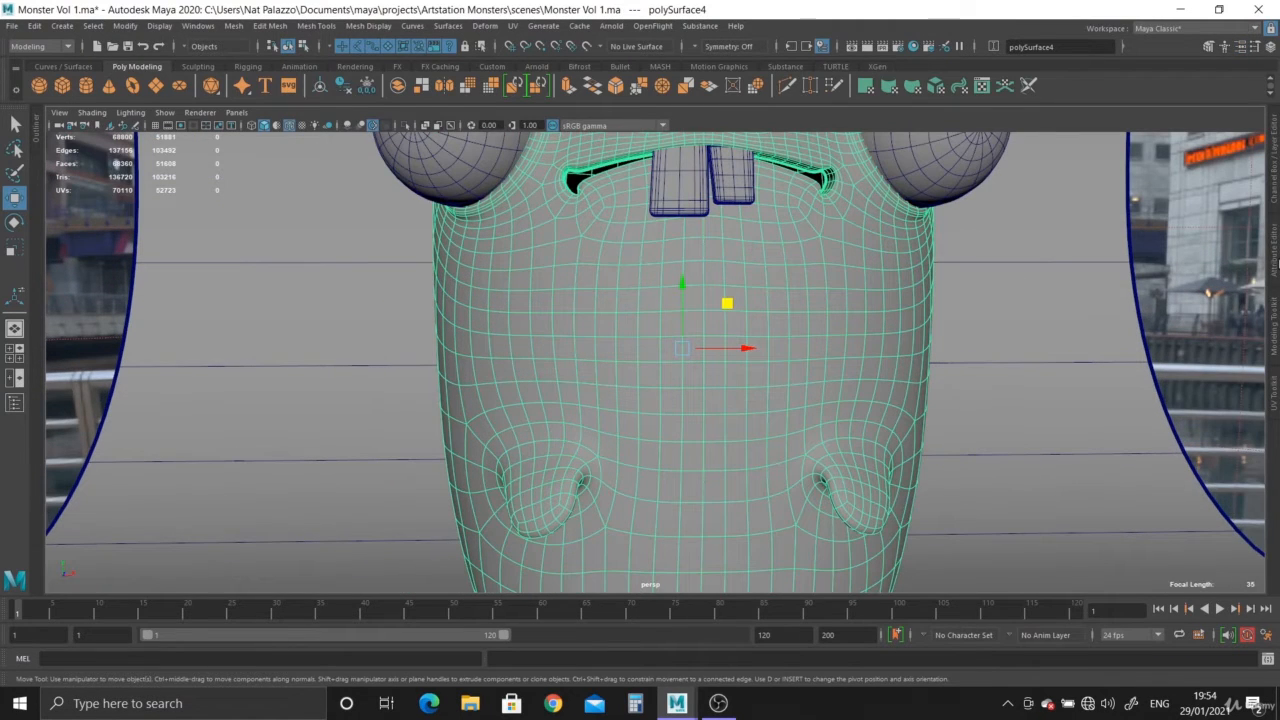
left_click(1275, 258)
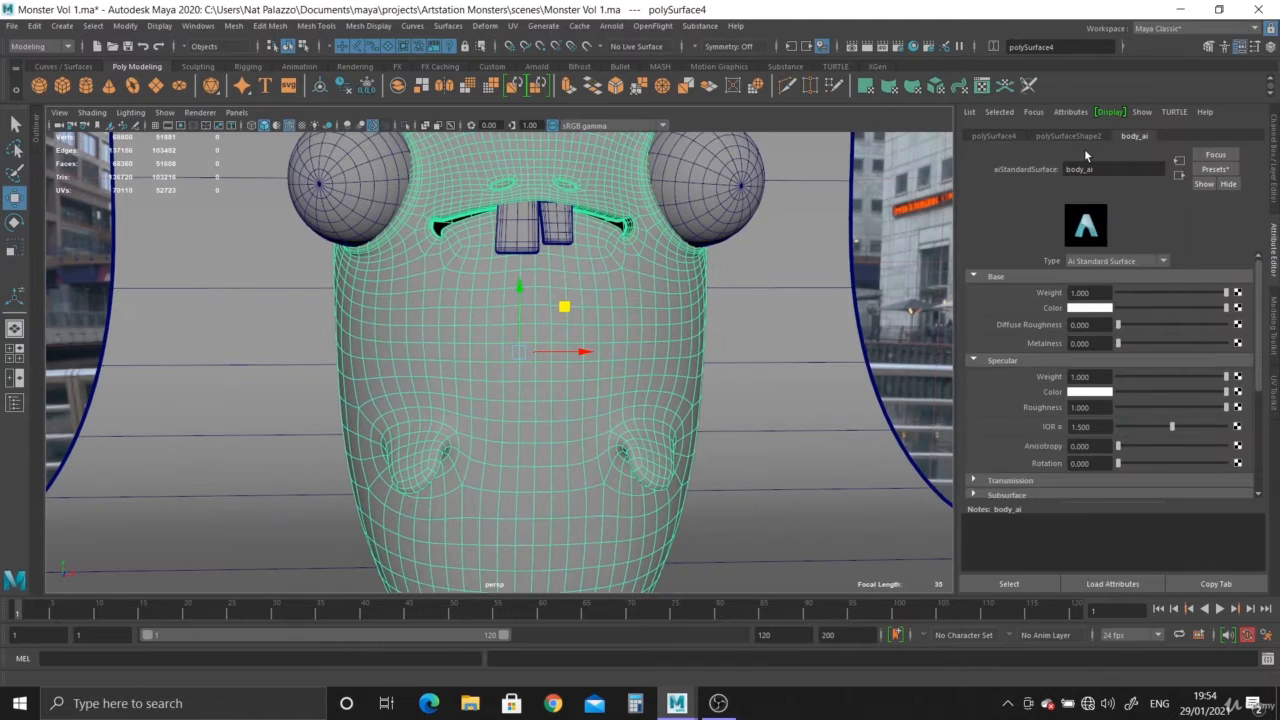
left_click(1055, 137)
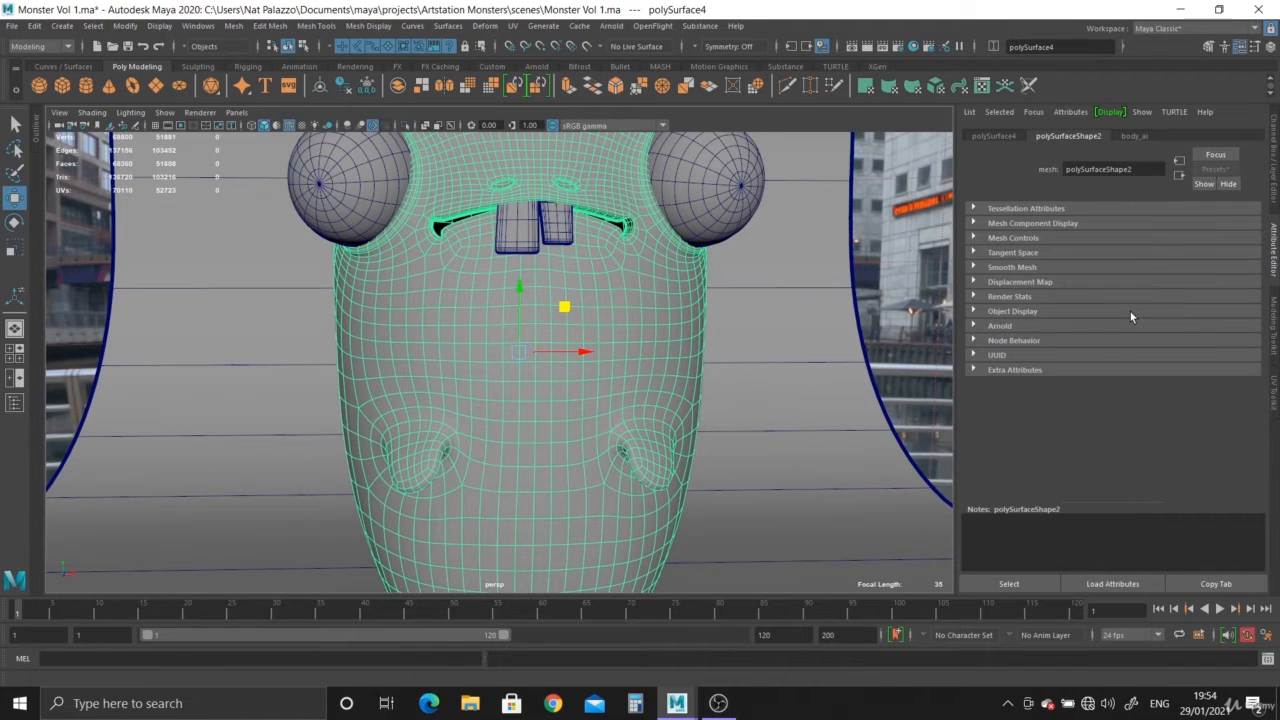
left_click(1054, 299)
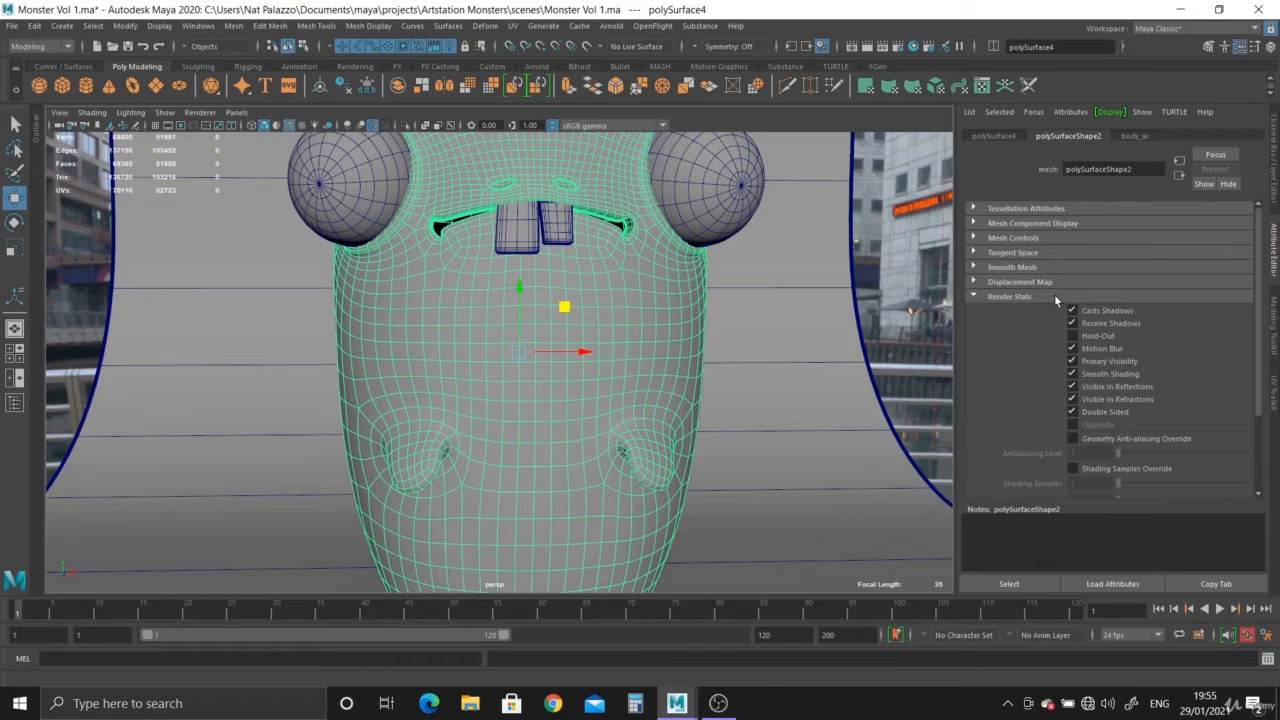
left_click(1054, 295)
left_click(1027, 310)
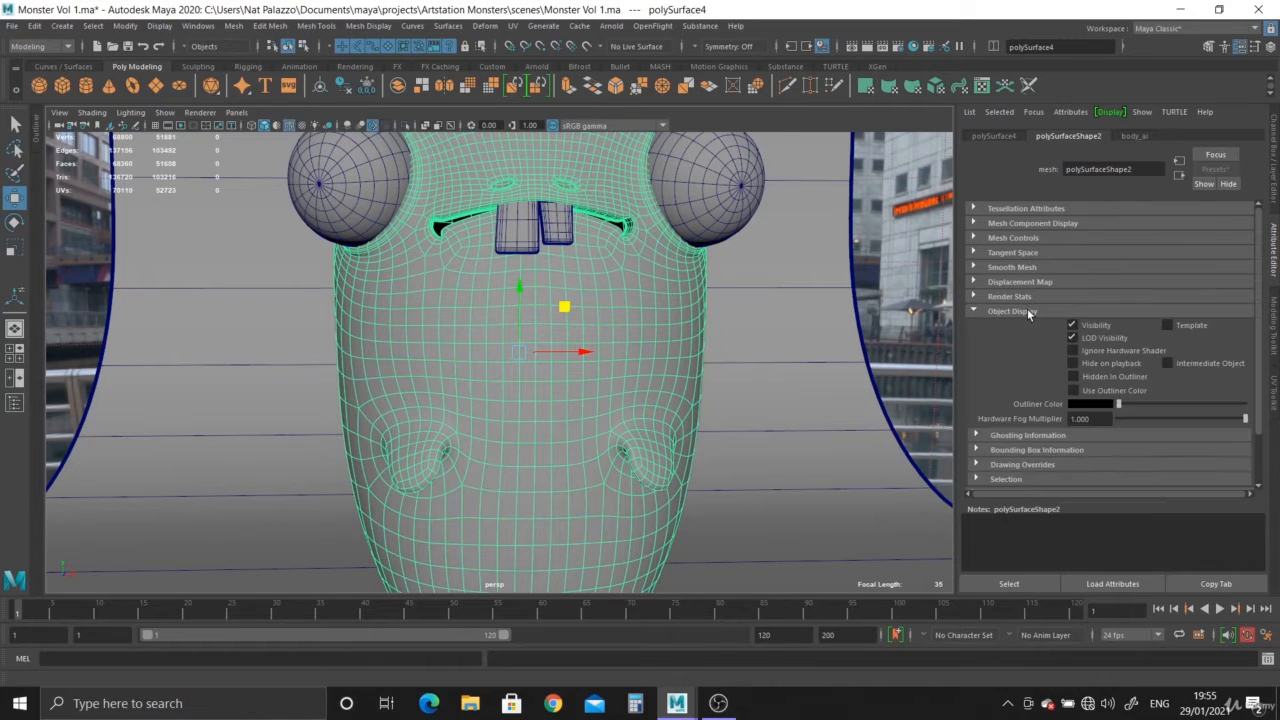
left_click(1027, 310)
left_click(1006, 326)
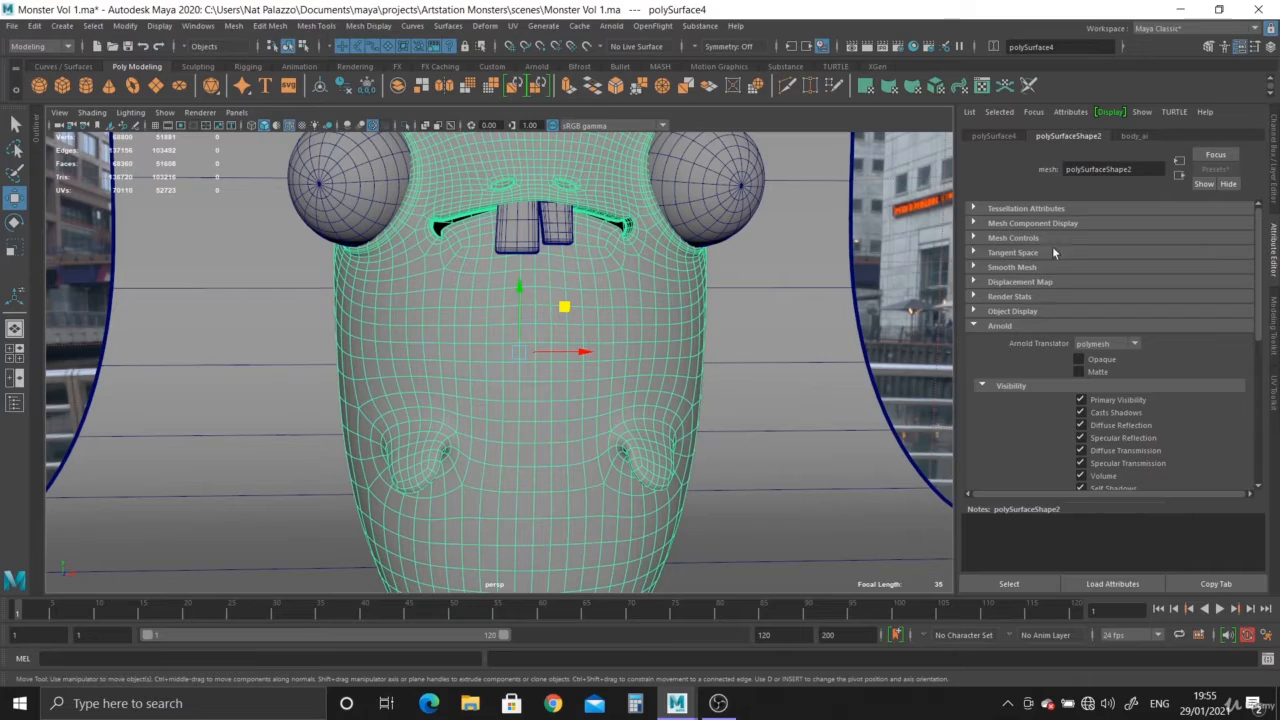
Step: Return to the four-view layout and render the monster in the Arnold RenderView
left_click(1274, 177)
scroll(794, 461, "down", 5)
left_click_drag(512, 346, 573, 346, "alt")
scroll(553, 331, "up", 1)
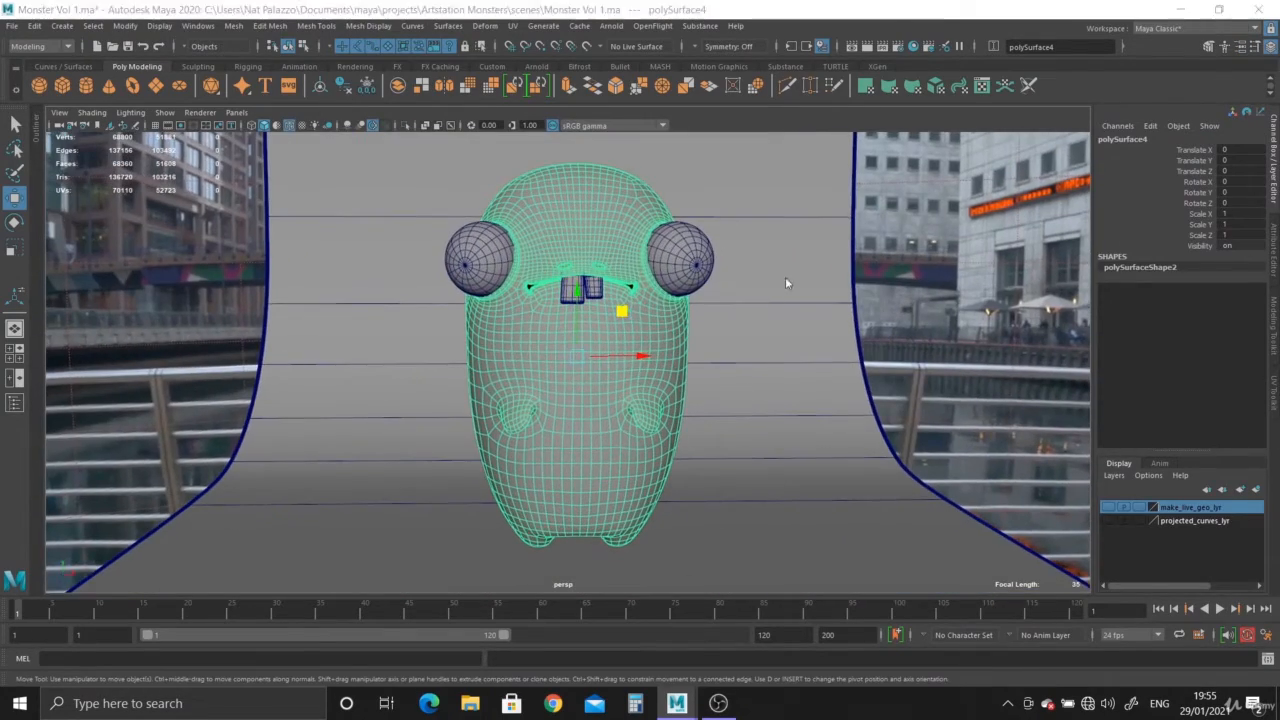
key("space")
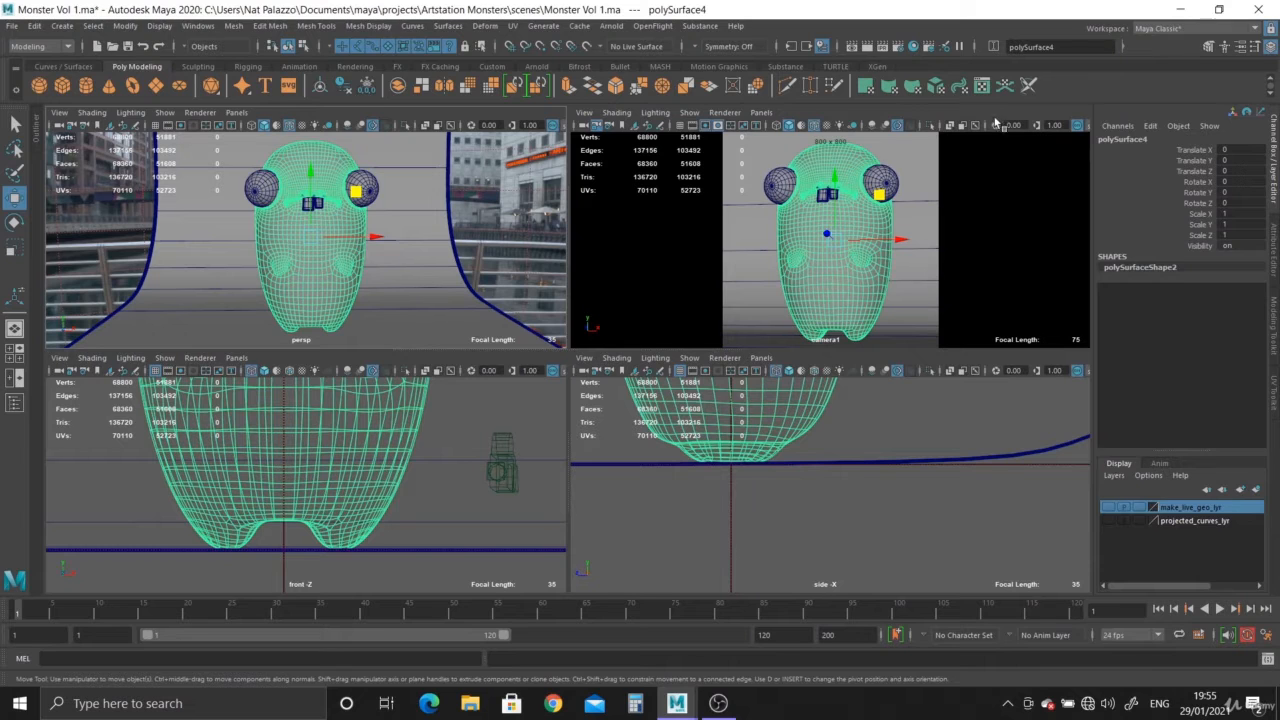
left_click(611, 26)
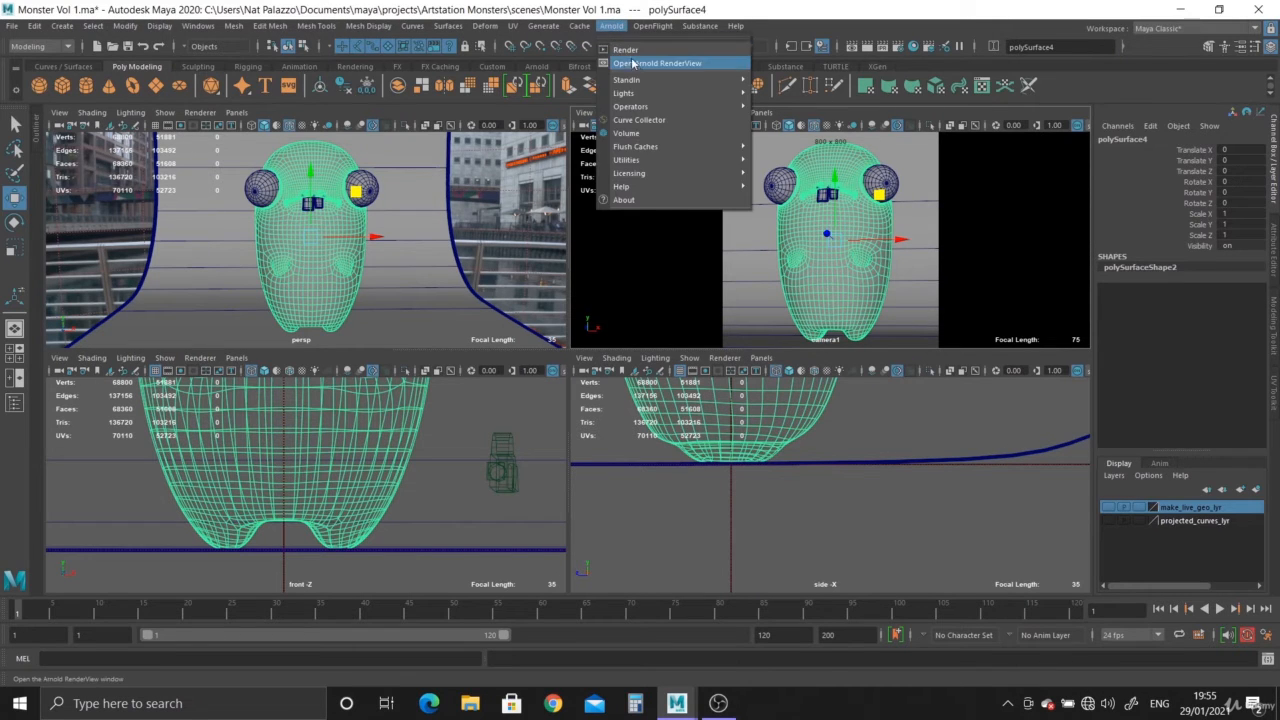
left_click(634, 63)
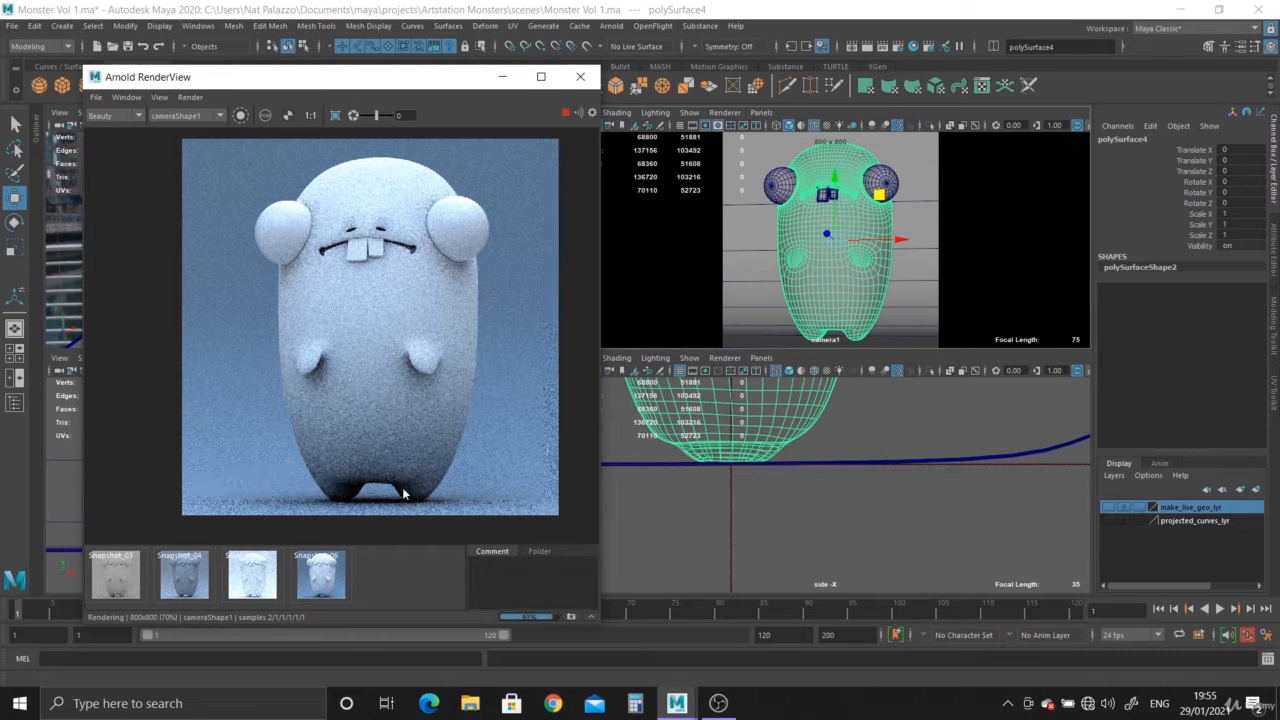
Step: Compare the new render with Snapshot_06, switching back and forth between them
left_click(314, 585)
left_click(312, 586)
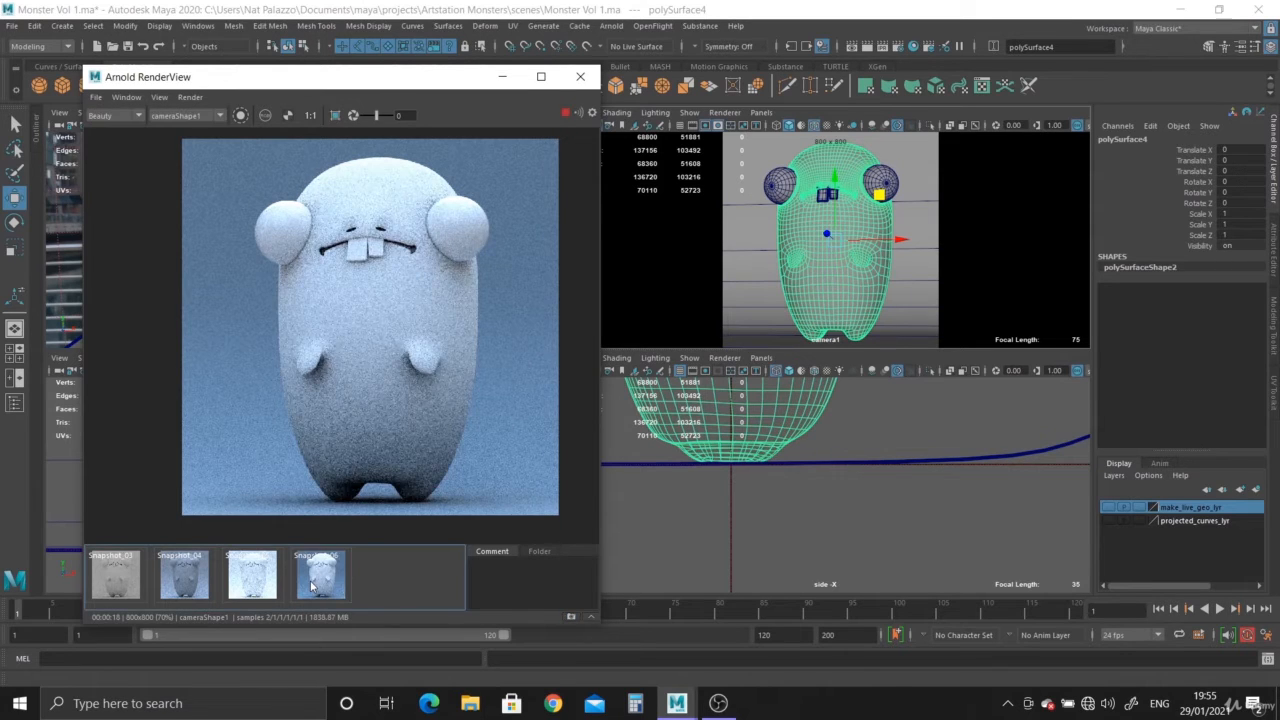
left_click(312, 586)
left_click(312, 586)
left_click(312, 586)
left_click(312, 586)
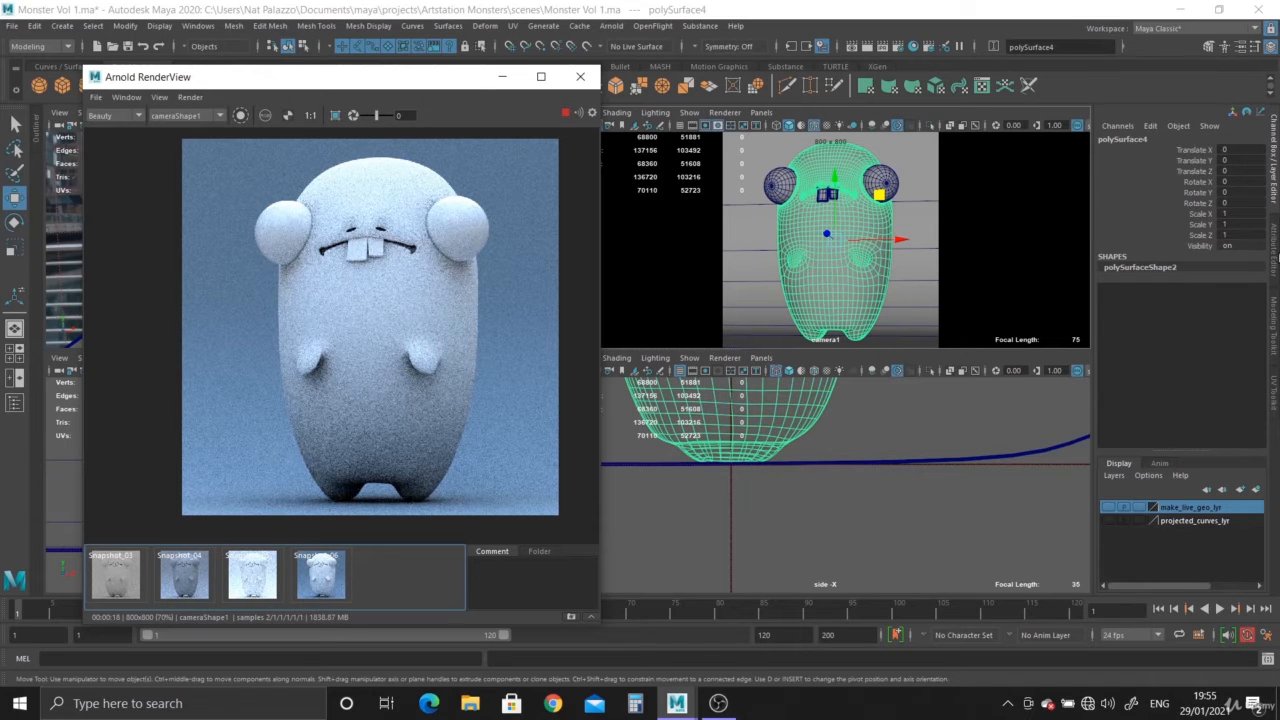
Step: Set the subsurface type of the body_ai material to randomwalk_v2
left_click(1275, 252)
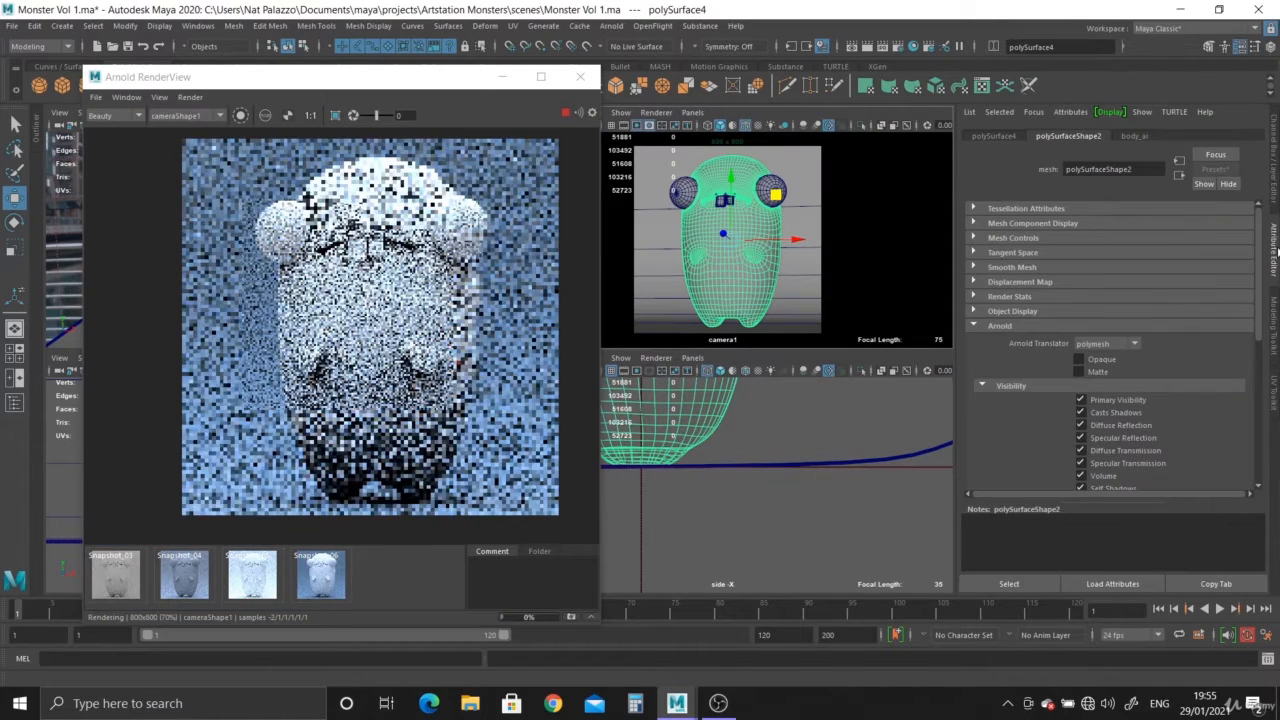
left_click(1134, 135)
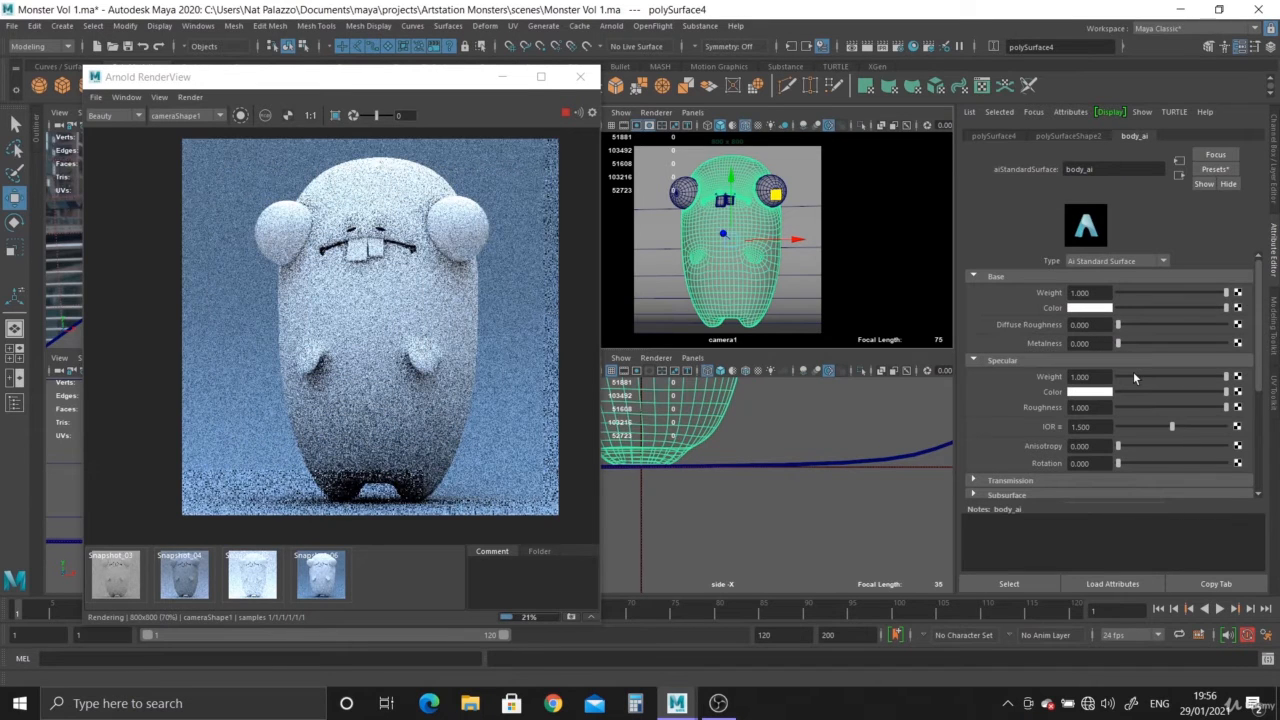
scroll(1133, 371, "down", 4)
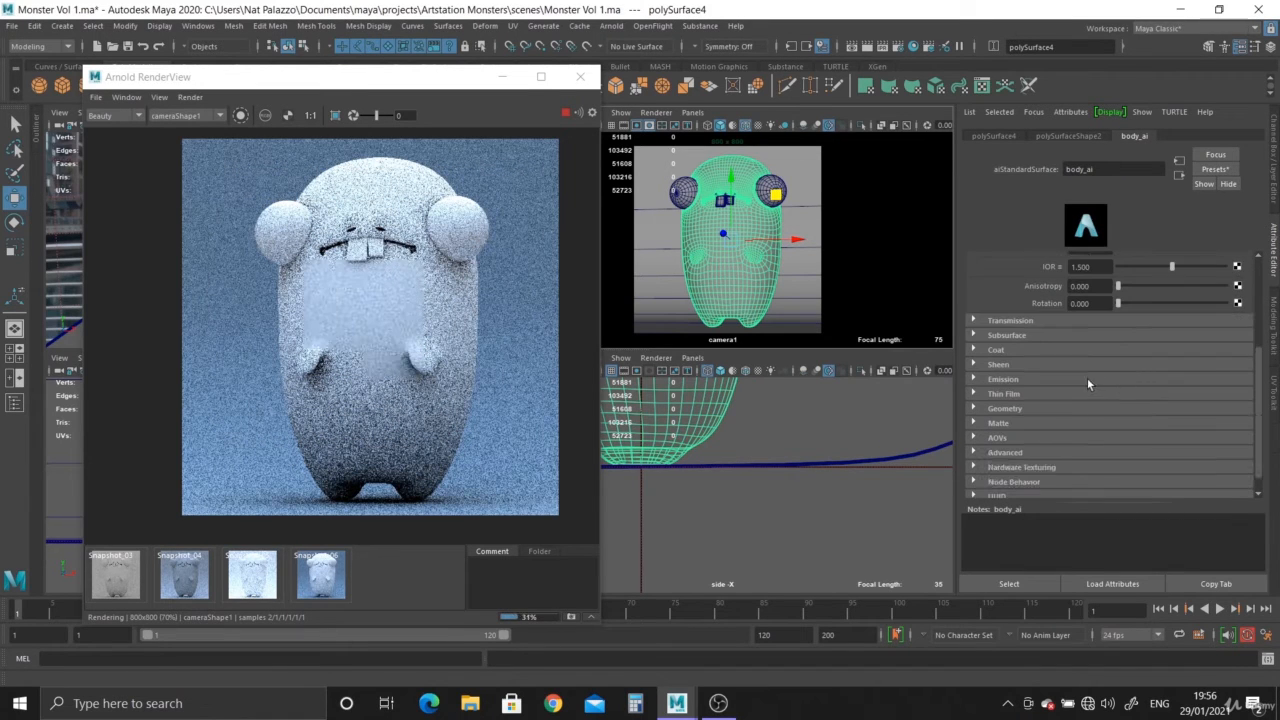
left_click(1037, 333)
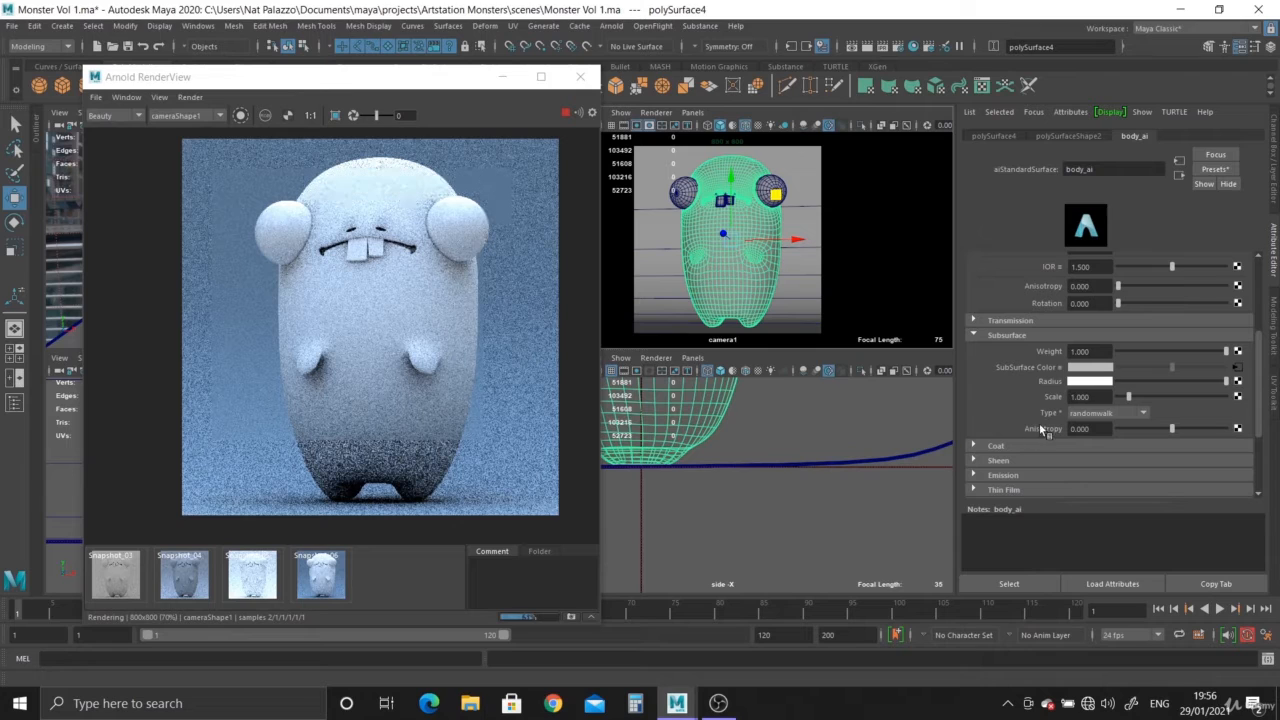
left_click(1142, 413)
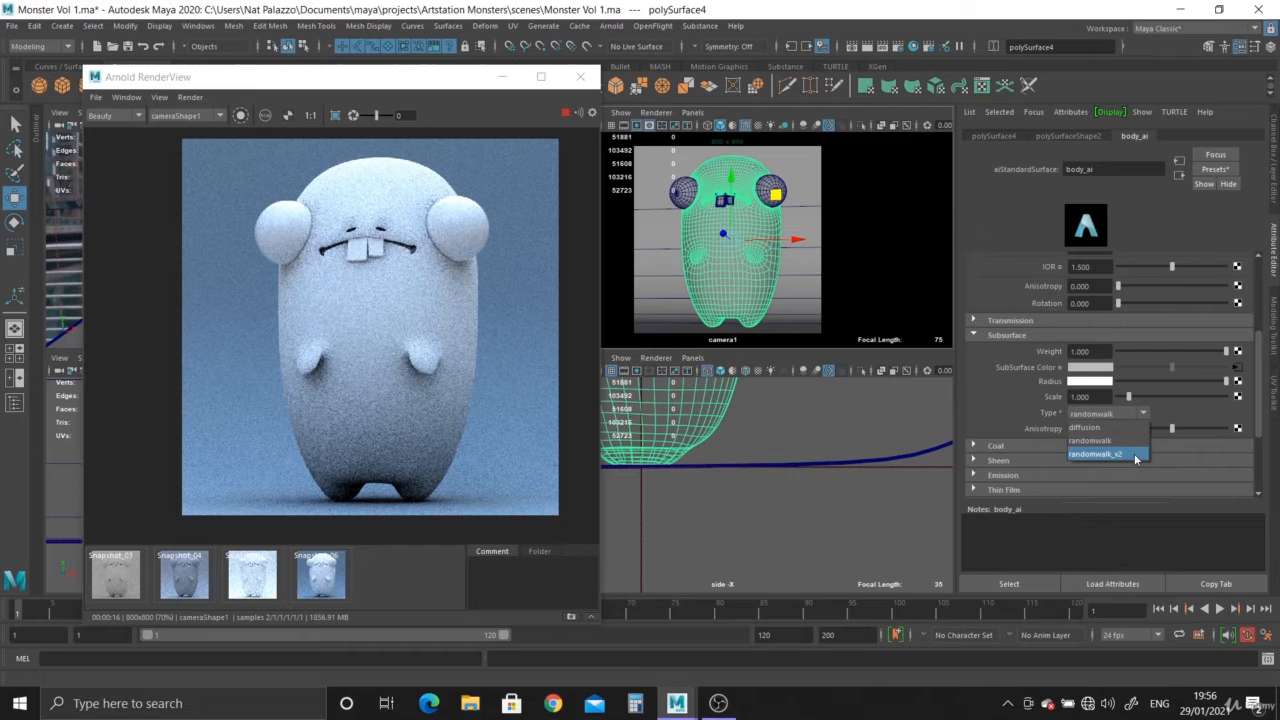
left_click(1135, 456)
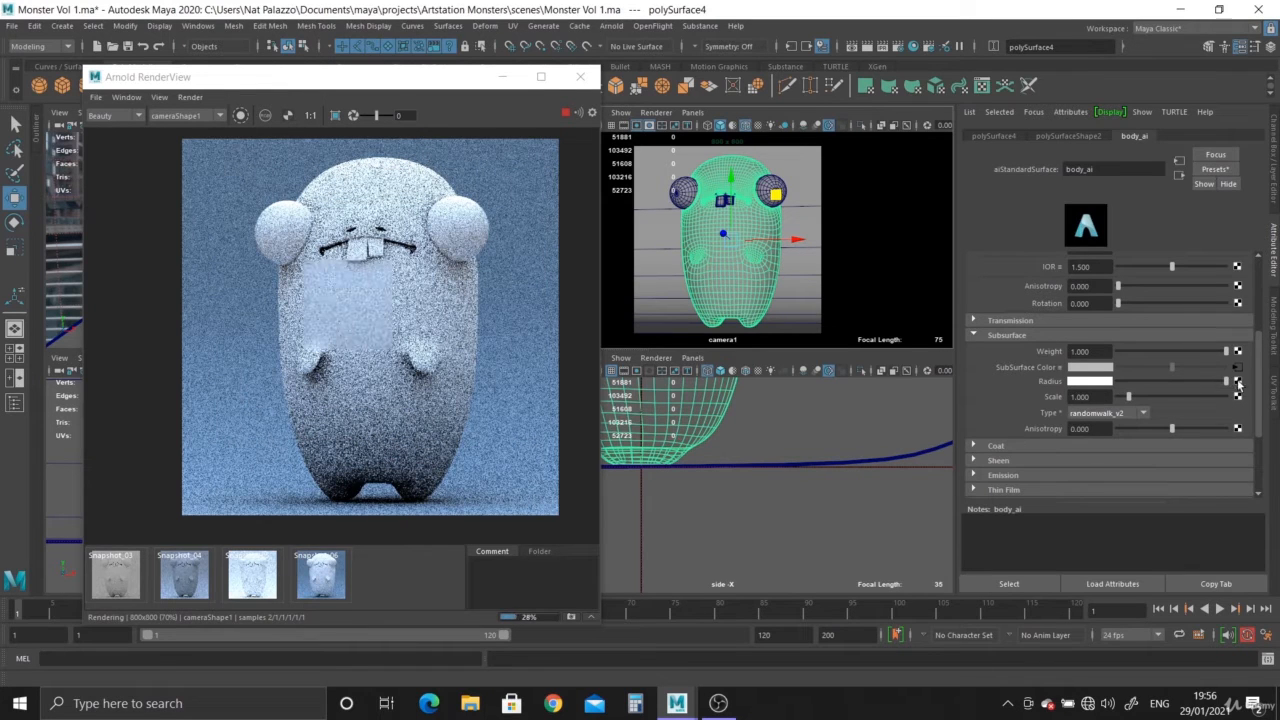
left_click_drag(1169, 391, 1238, 392)
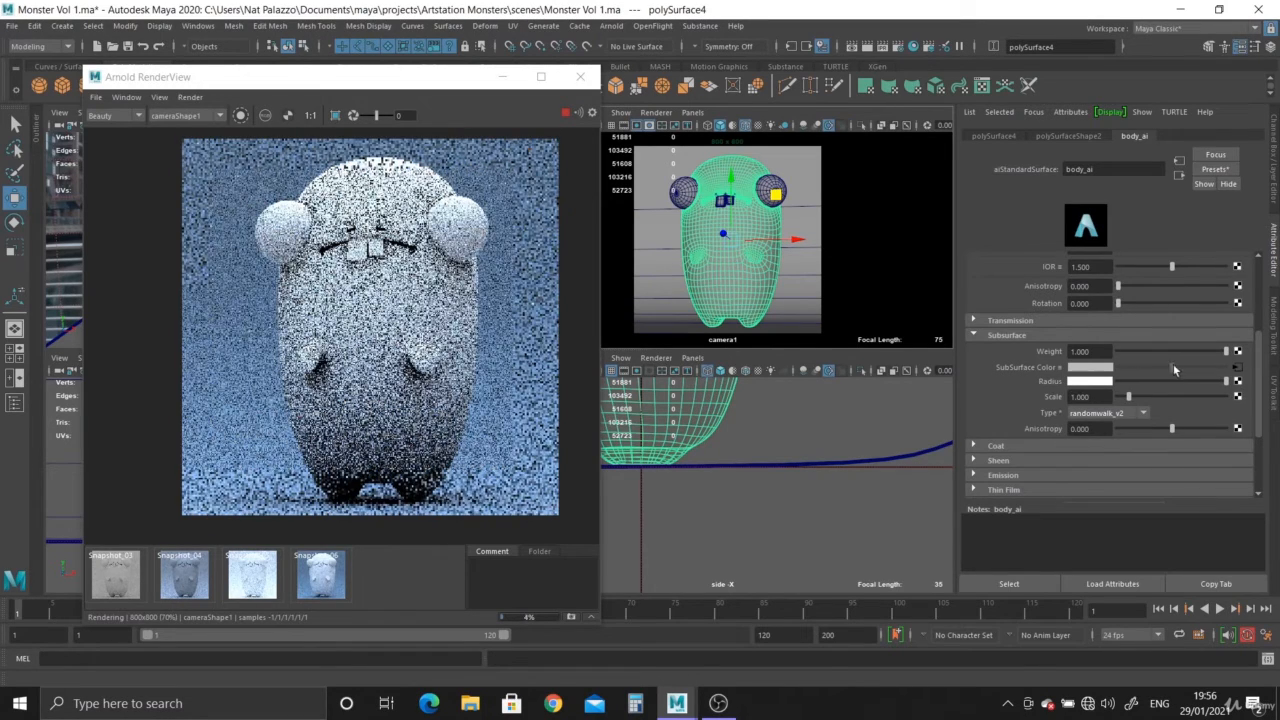
Step: Change the White color of the body's AO_body ambient occlusion shader to a dusty pink with hue 355.68 and value 0.515
left_click(1236, 369)
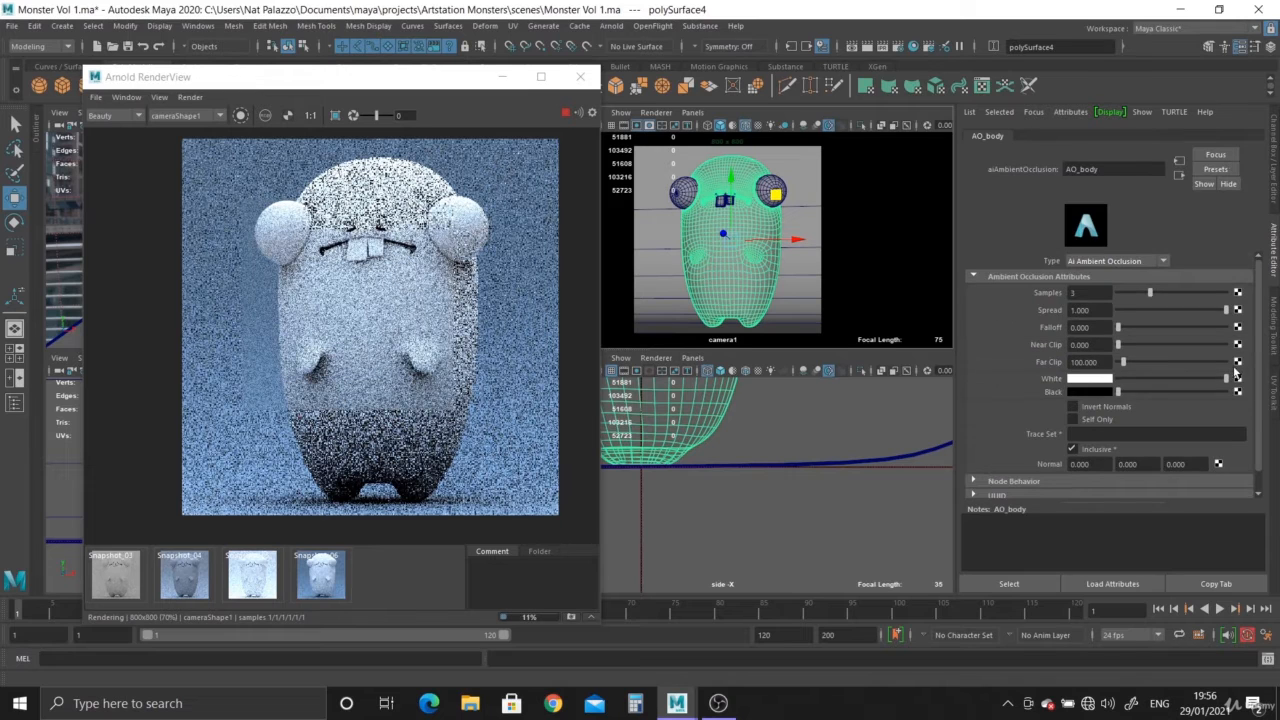
left_click(1088, 378)
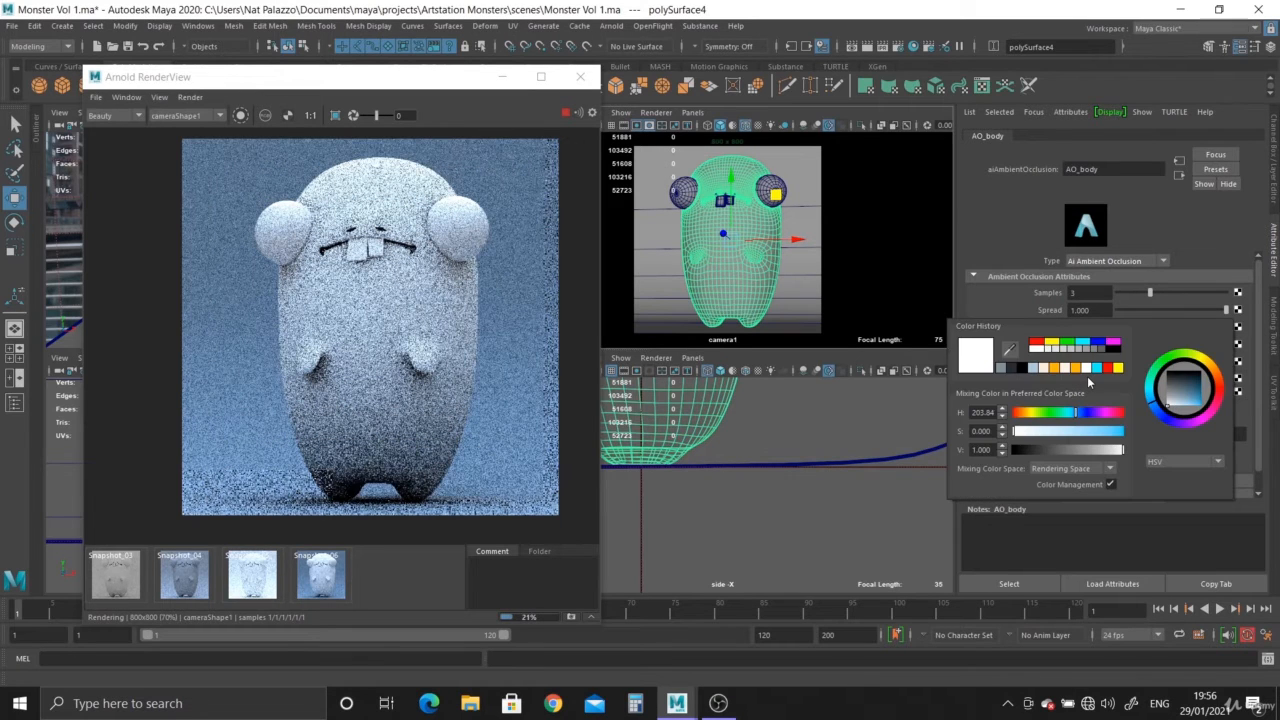
left_click(1113, 344)
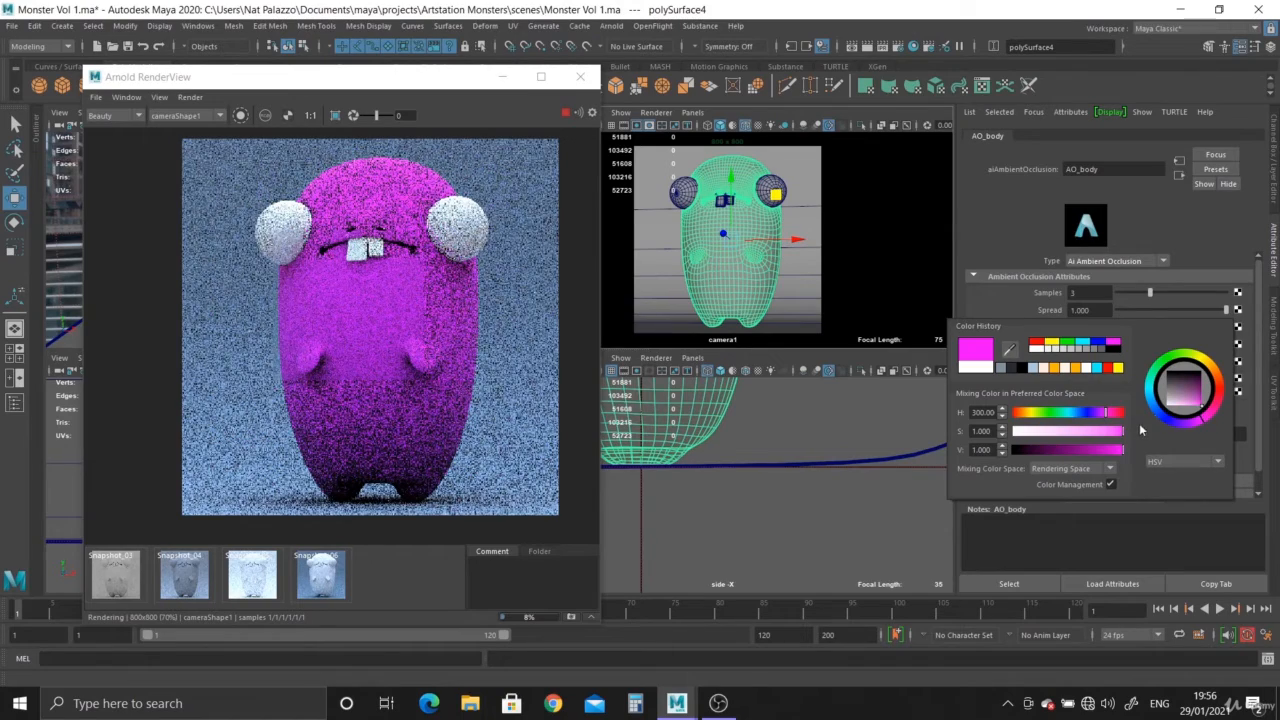
left_click(1186, 402)
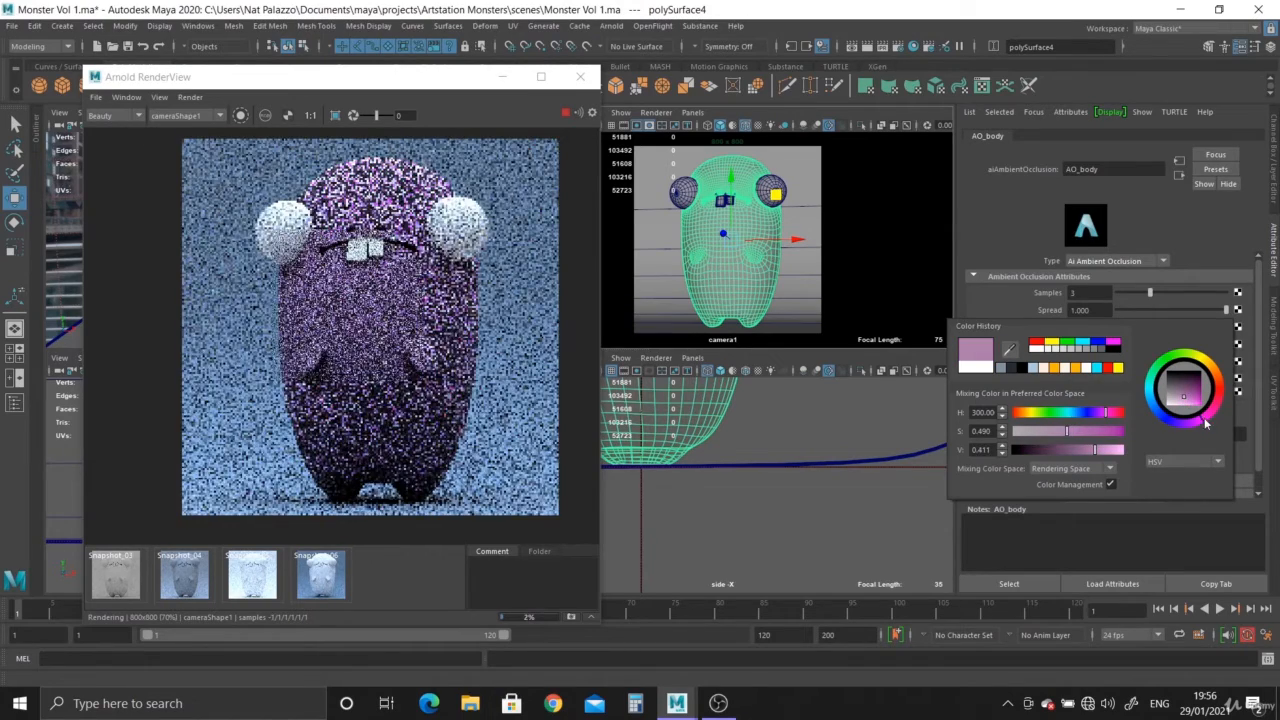
left_click(1218, 408)
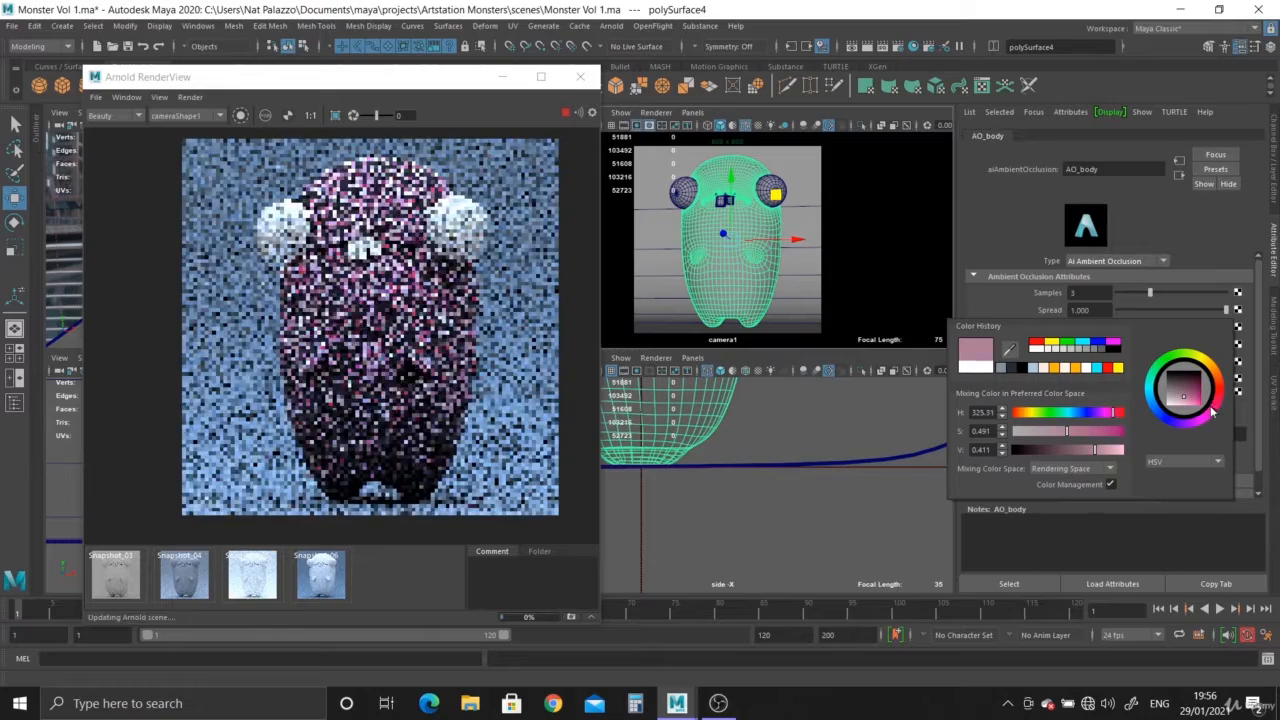
left_click(1221, 397)
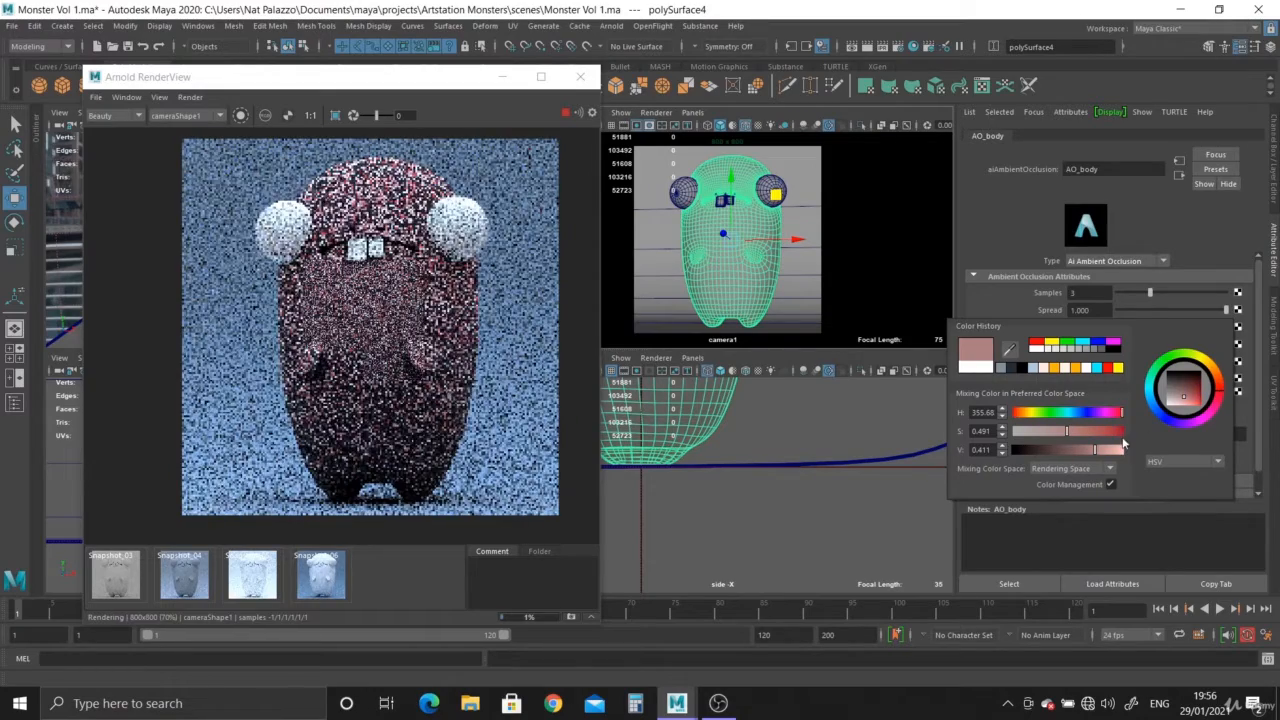
left_click(1102, 450)
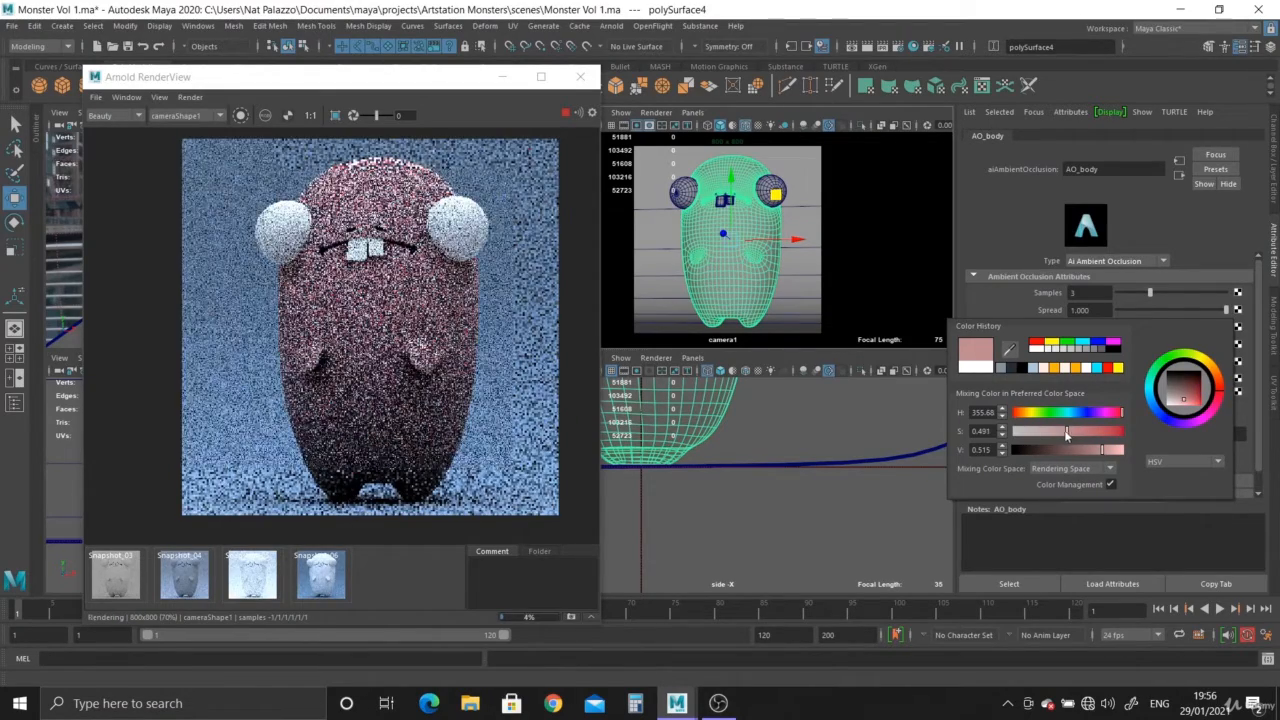
left_click(1058, 430)
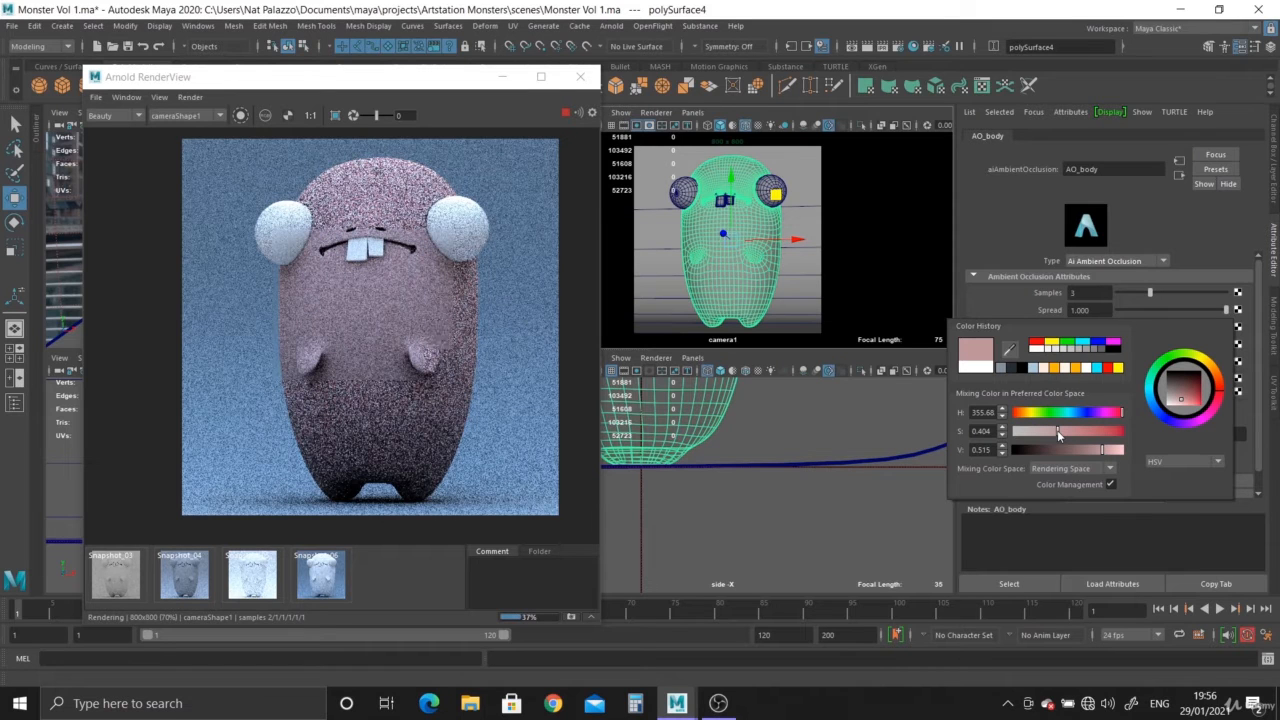
left_click(1064, 432)
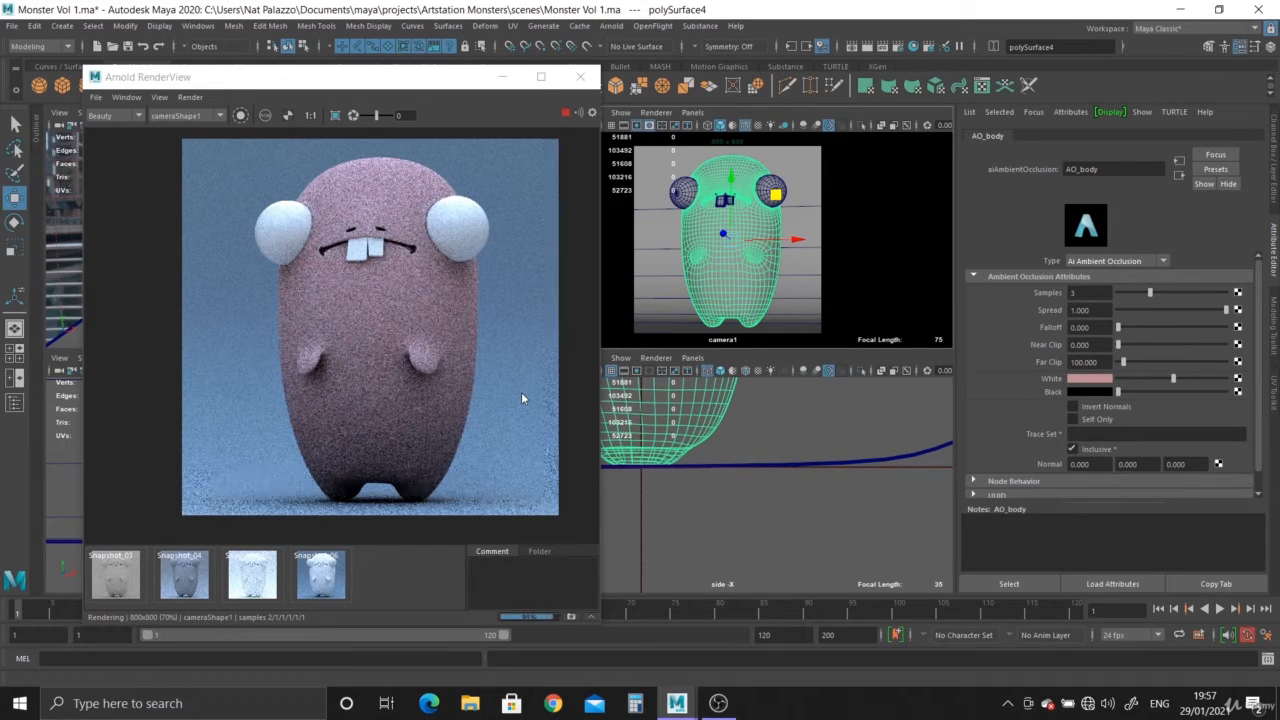
Step: Compare the pink body render with Snapshot_06, switching back and forth between them
left_click(322, 589)
left_click(322, 589)
left_click(320, 589)
left_click(320, 589)
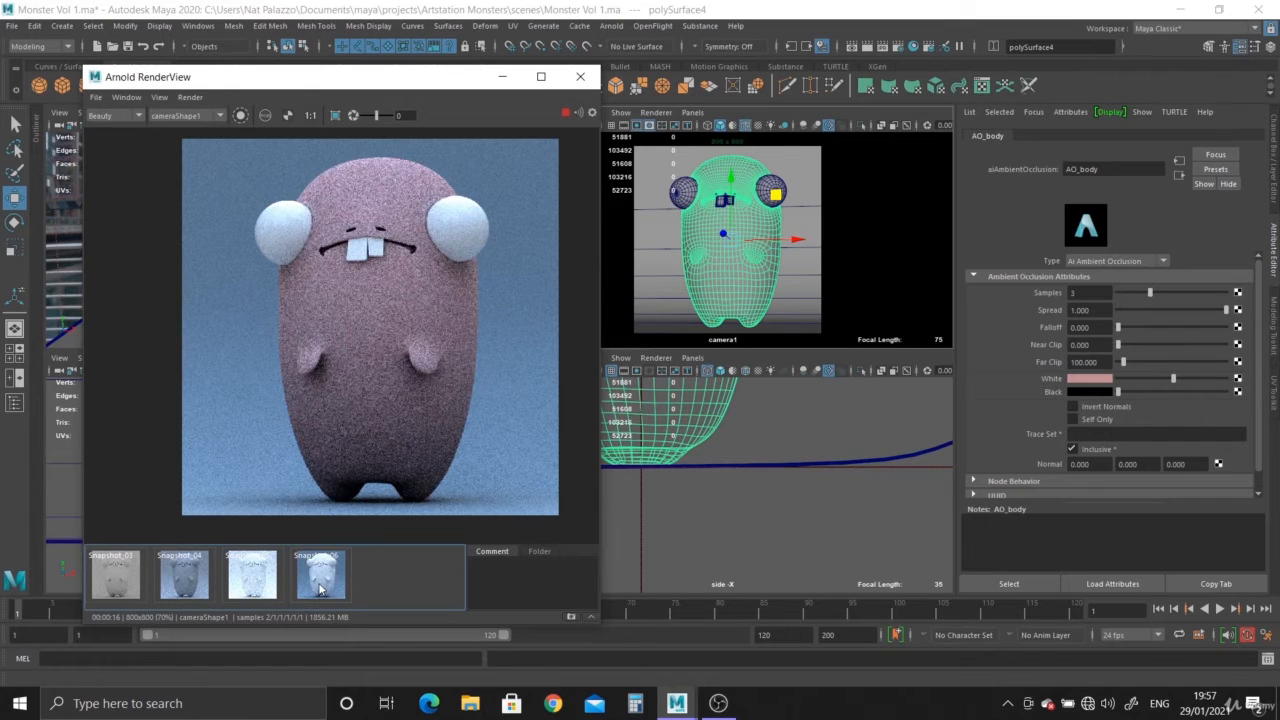
Step: Store the pink body render as a new snapshot and delete the four older snapshots
left_click(571, 617)
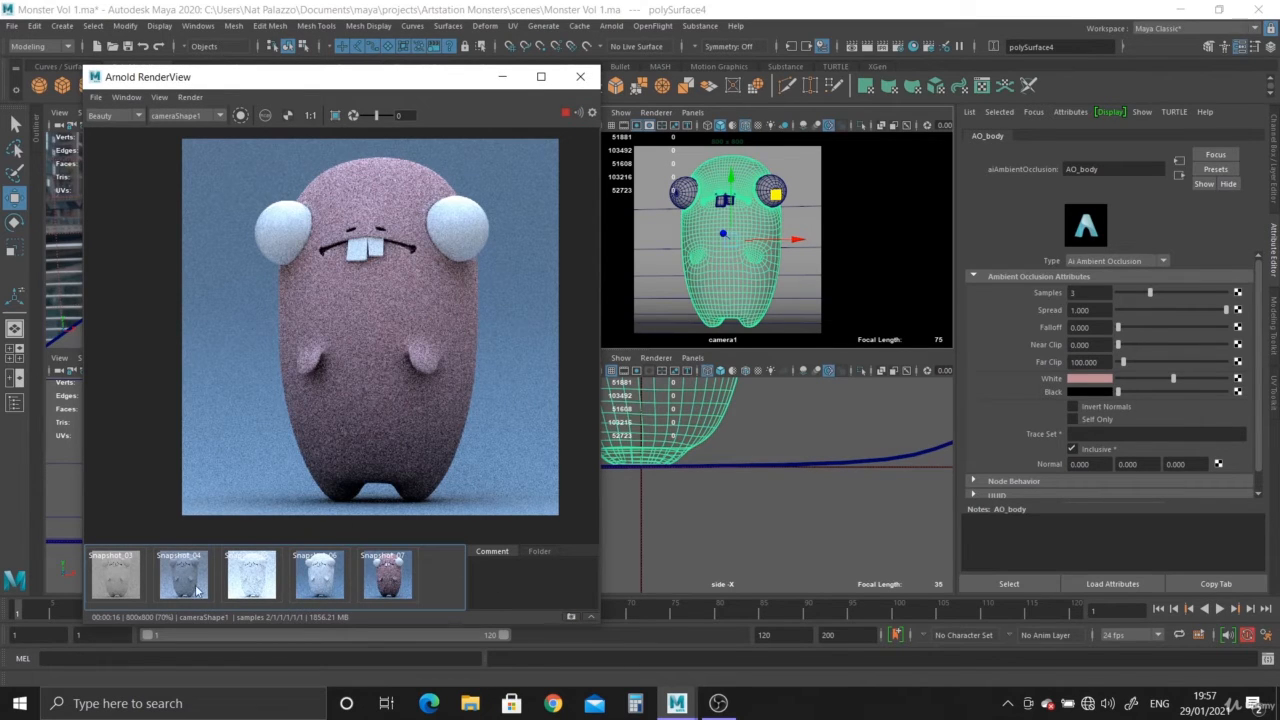
right_click(112, 585)
left_click(150, 597)
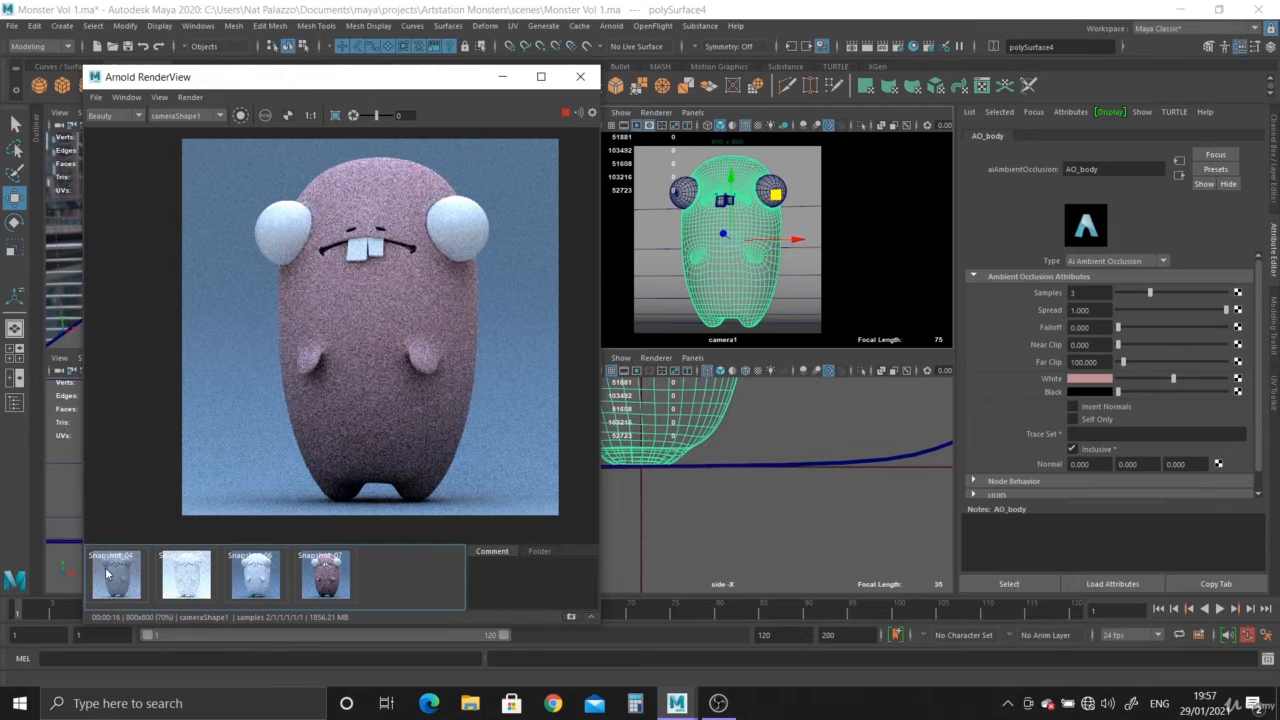
right_click(112, 575)
left_click(150, 587)
right_click(118, 578)
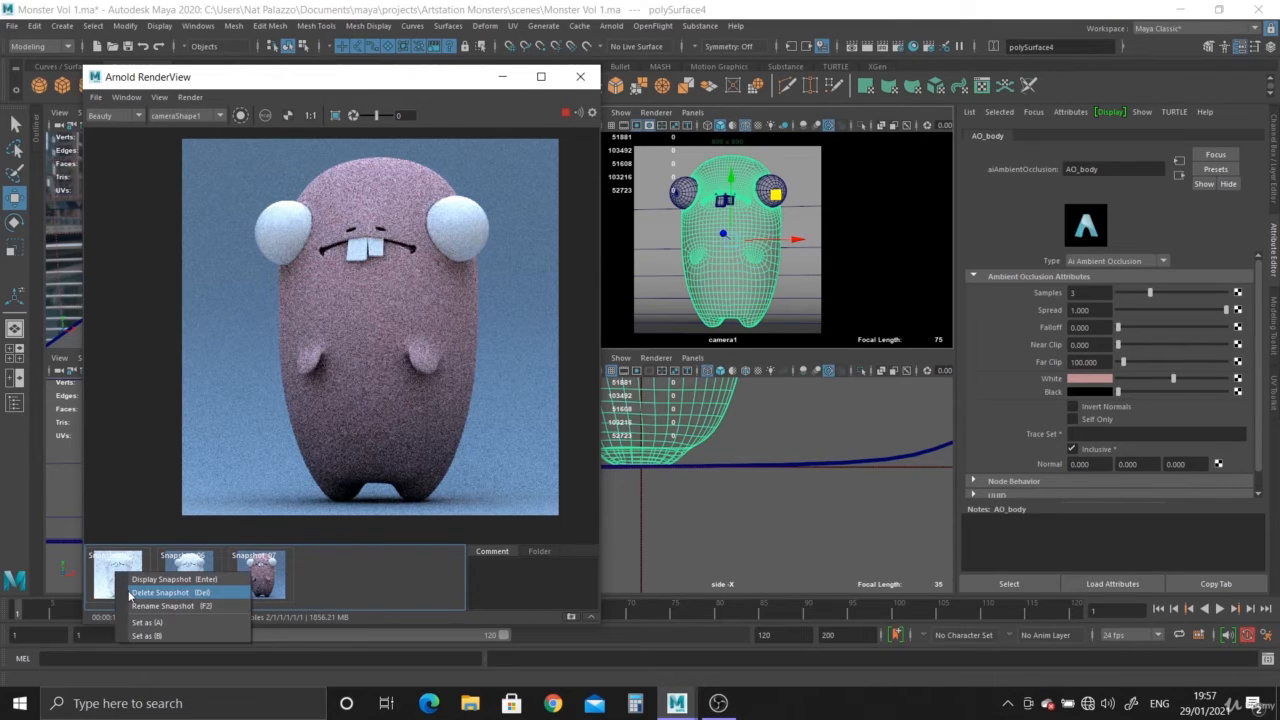
left_click(150, 587)
right_click(122, 574)
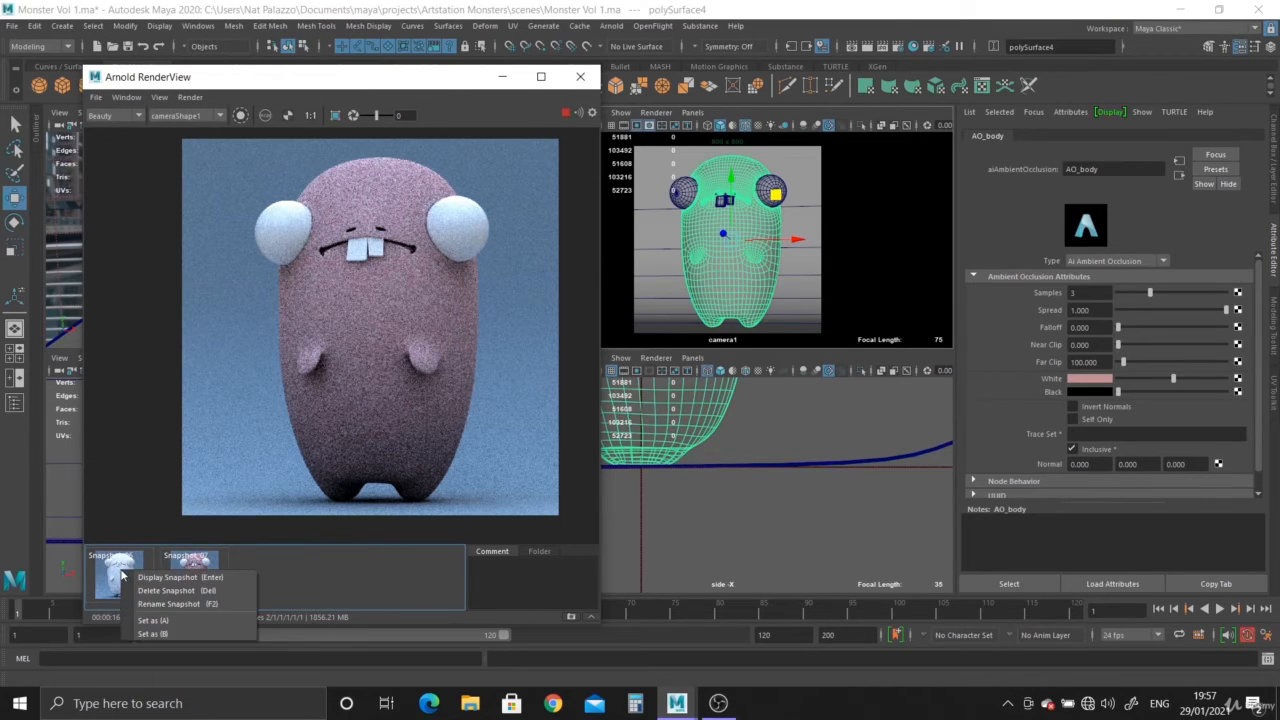
left_click(150, 587)
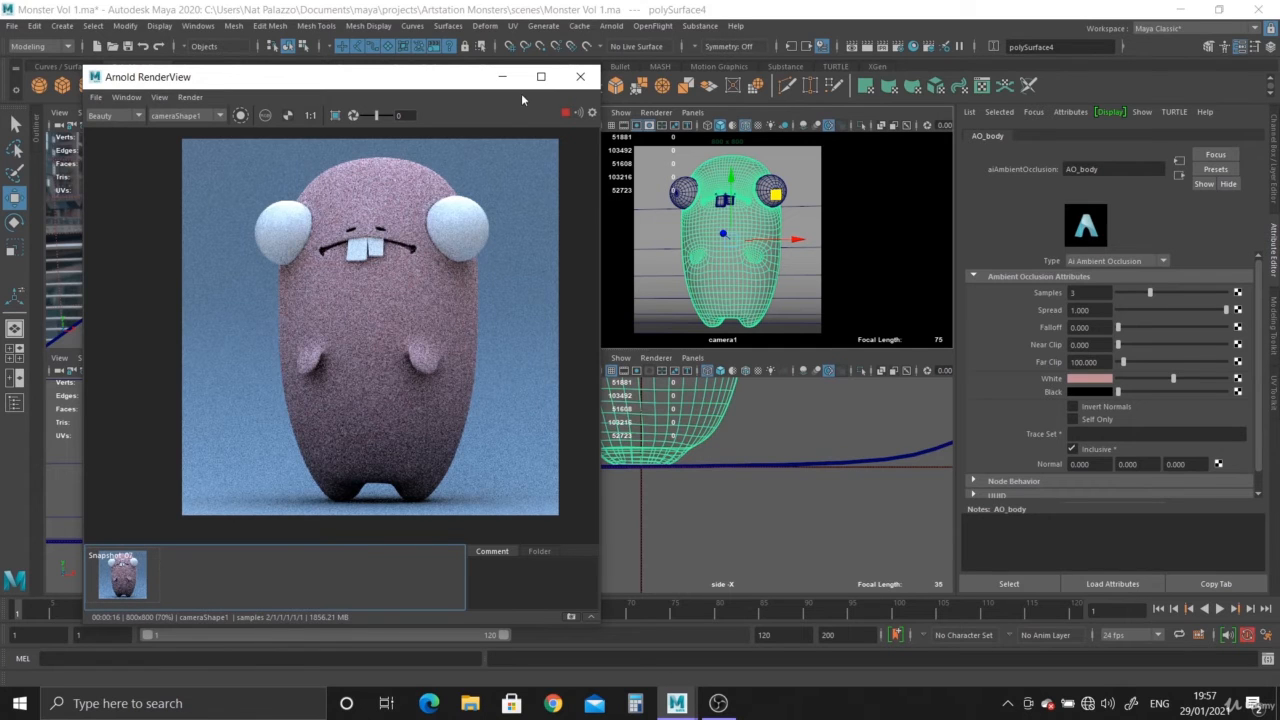
Step: Close the Arnold RenderView and examine the monster's face and eye up close in the enlarged perspective view
left_click(580, 76)
key("space")
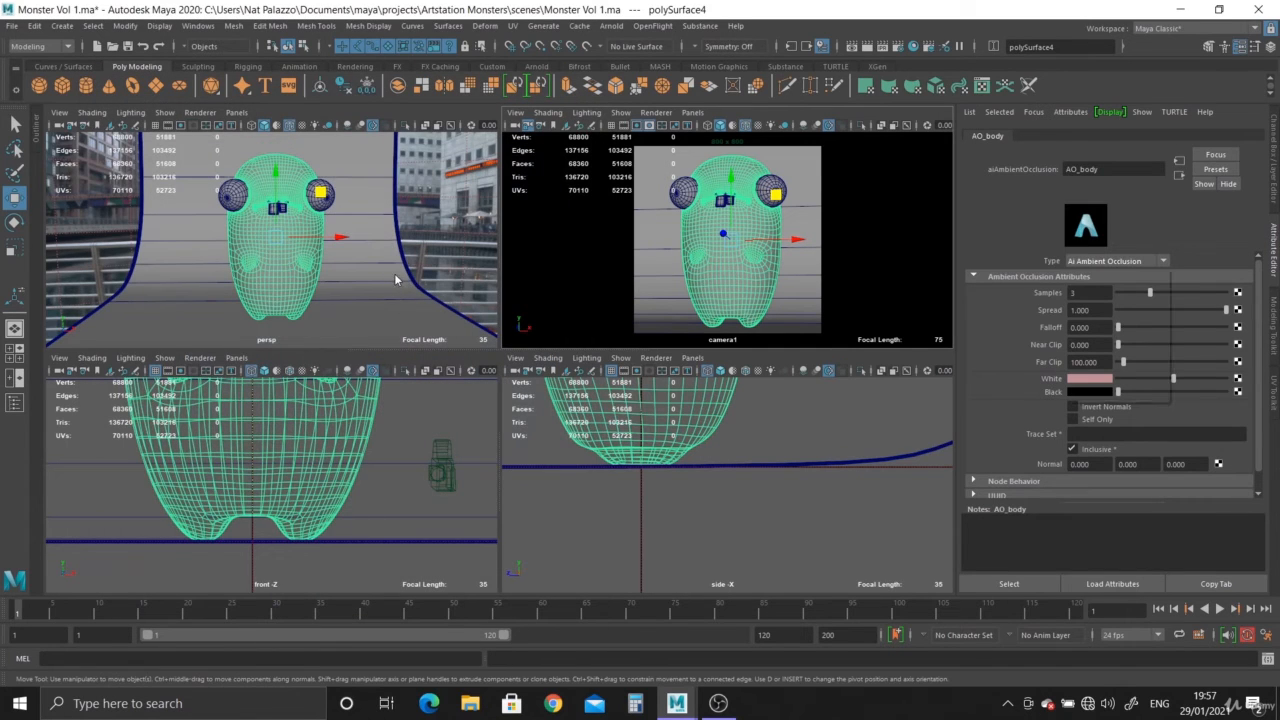
key("Escape")
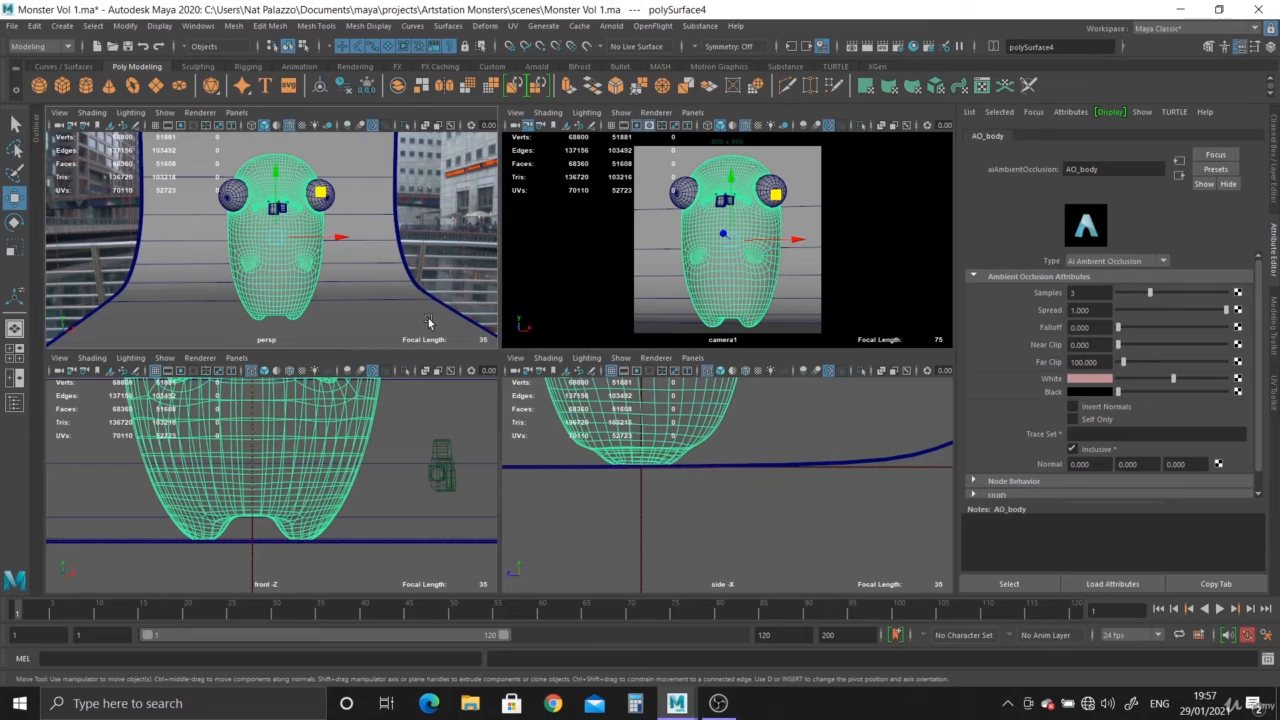
key("space")
right_click_drag(446, 301, 529, 355, "alt")
left_click_drag(529, 355, 470, 393, "alt")
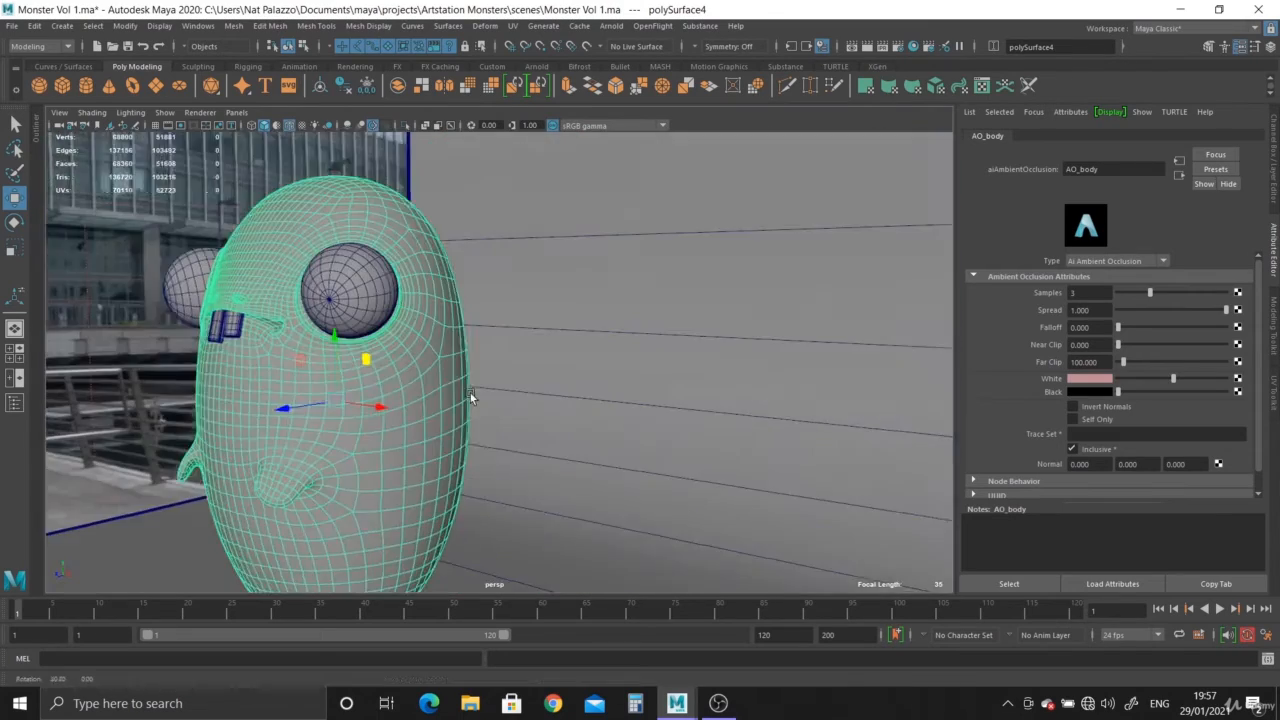
right_click_drag(470, 393, 508, 414, "alt")
left_click_drag(508, 414, 566, 413, "alt")
middle_click_drag(566, 413, 389, 414, "alt")
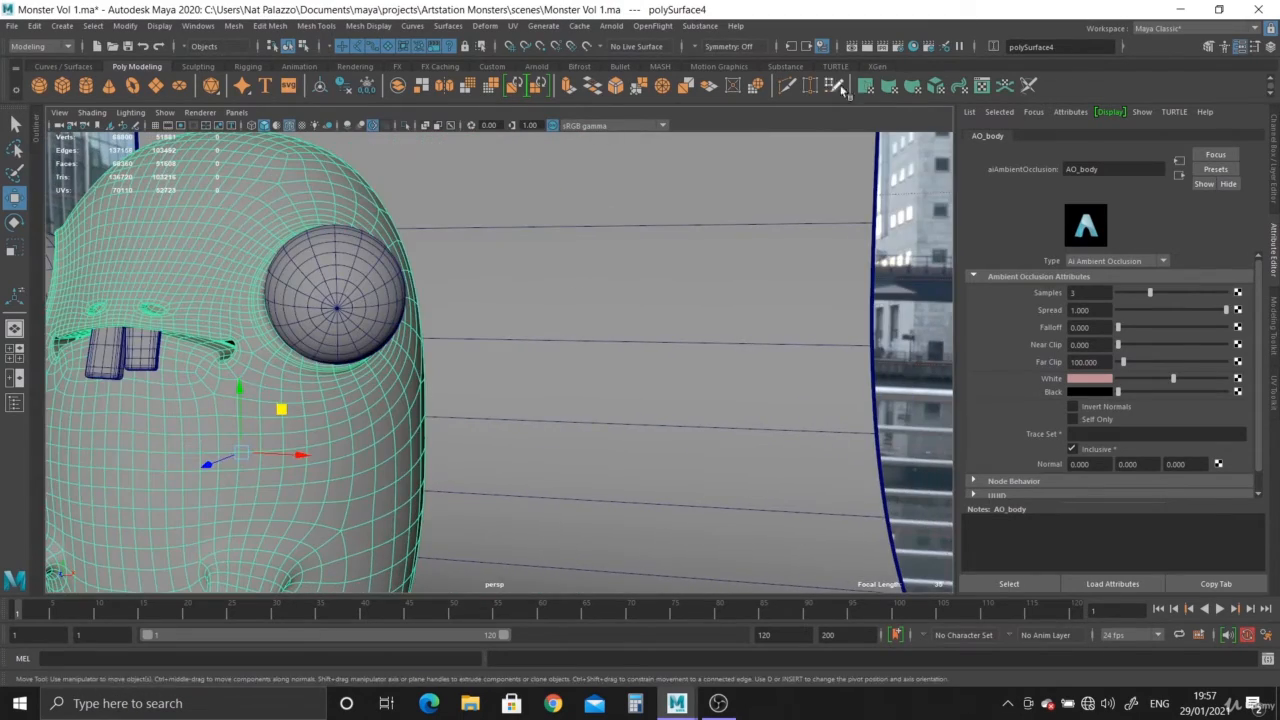
Step: Create an aiAmbientOcclusion shader in the Hypershade and rename it AO_right_eye
left_click(913, 47)
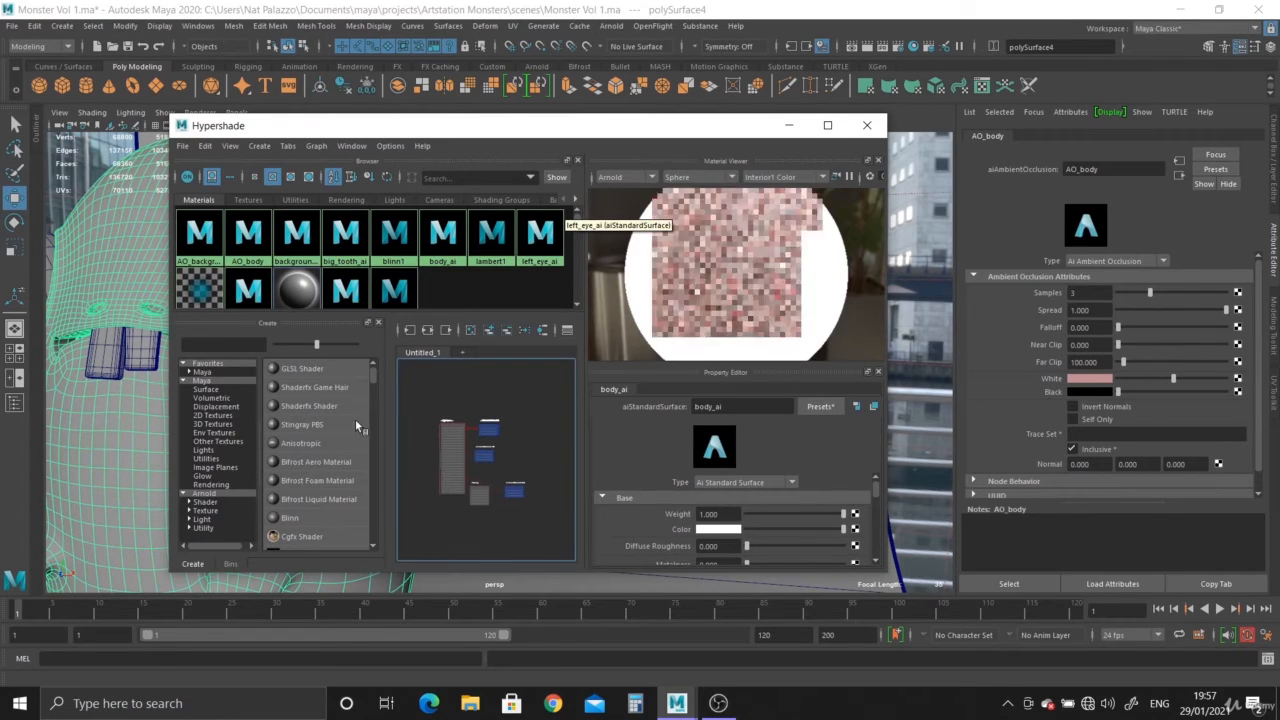
left_click(208, 502)
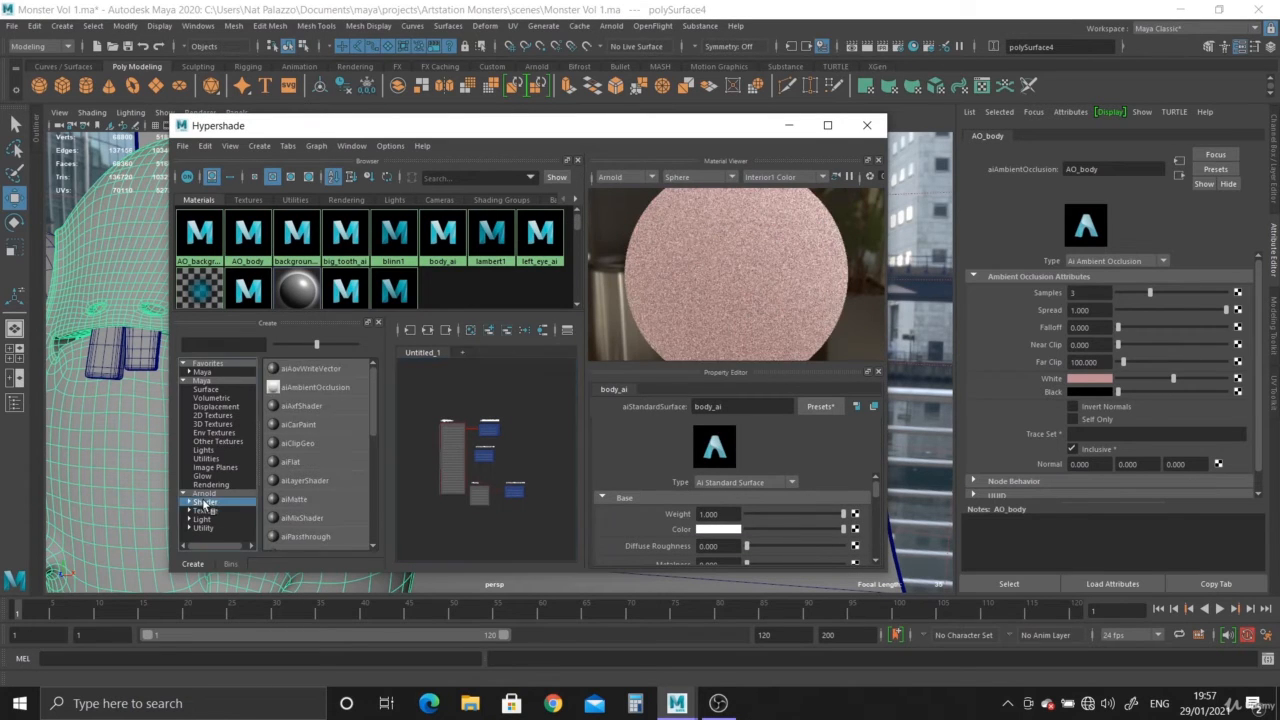
left_click(304, 388)
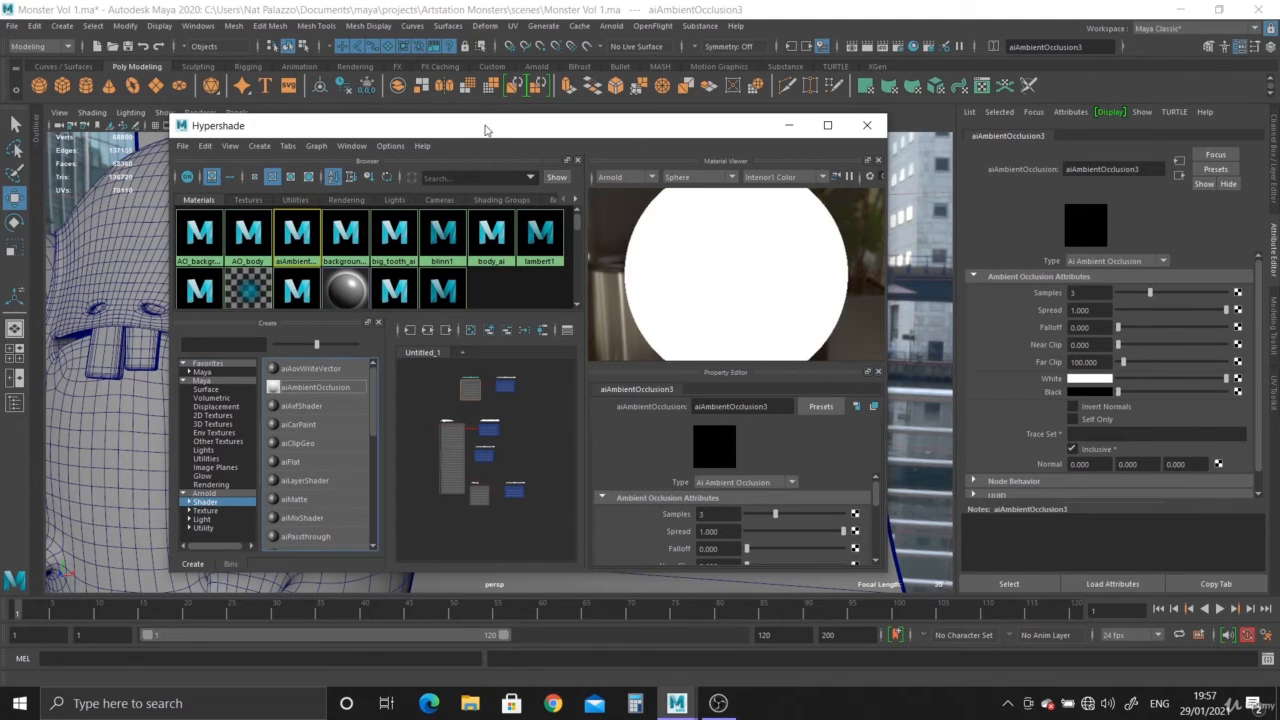
left_click_drag(488, 127, 611, 75)
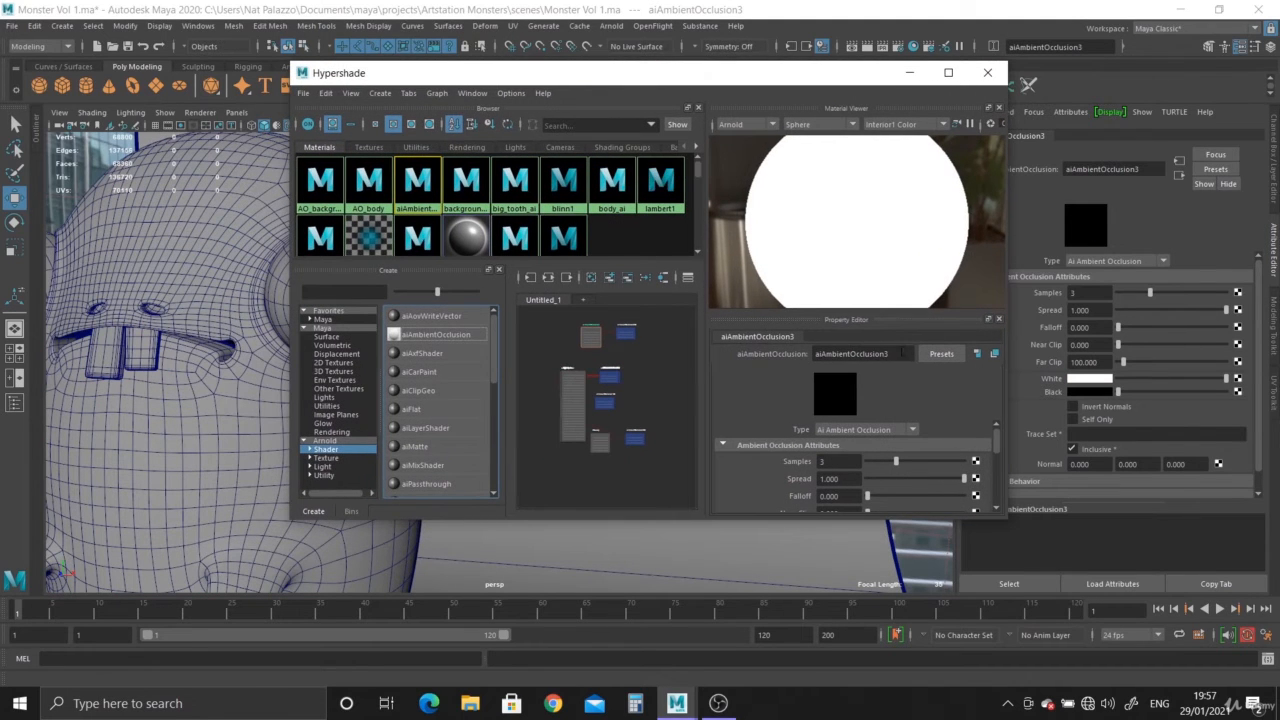
left_click(900, 353)
left_click_drag(897, 358, 801, 358)
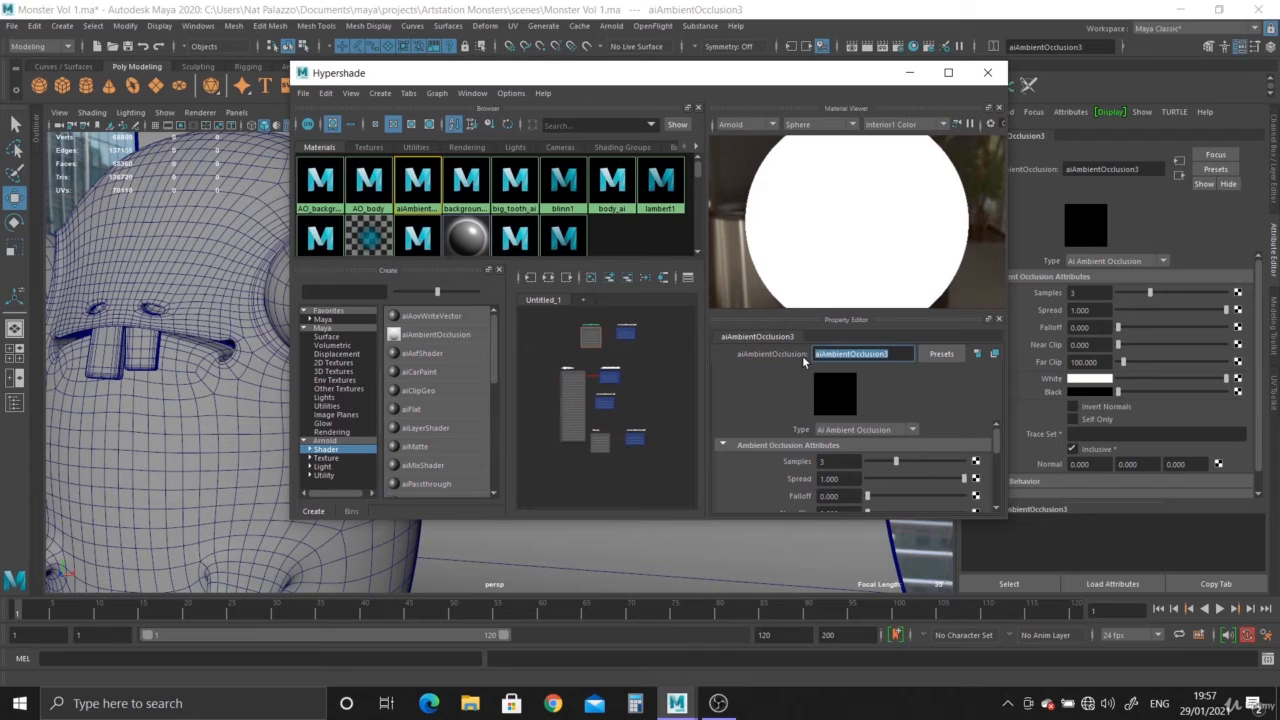
type("AO_right_eye")
key("Return")
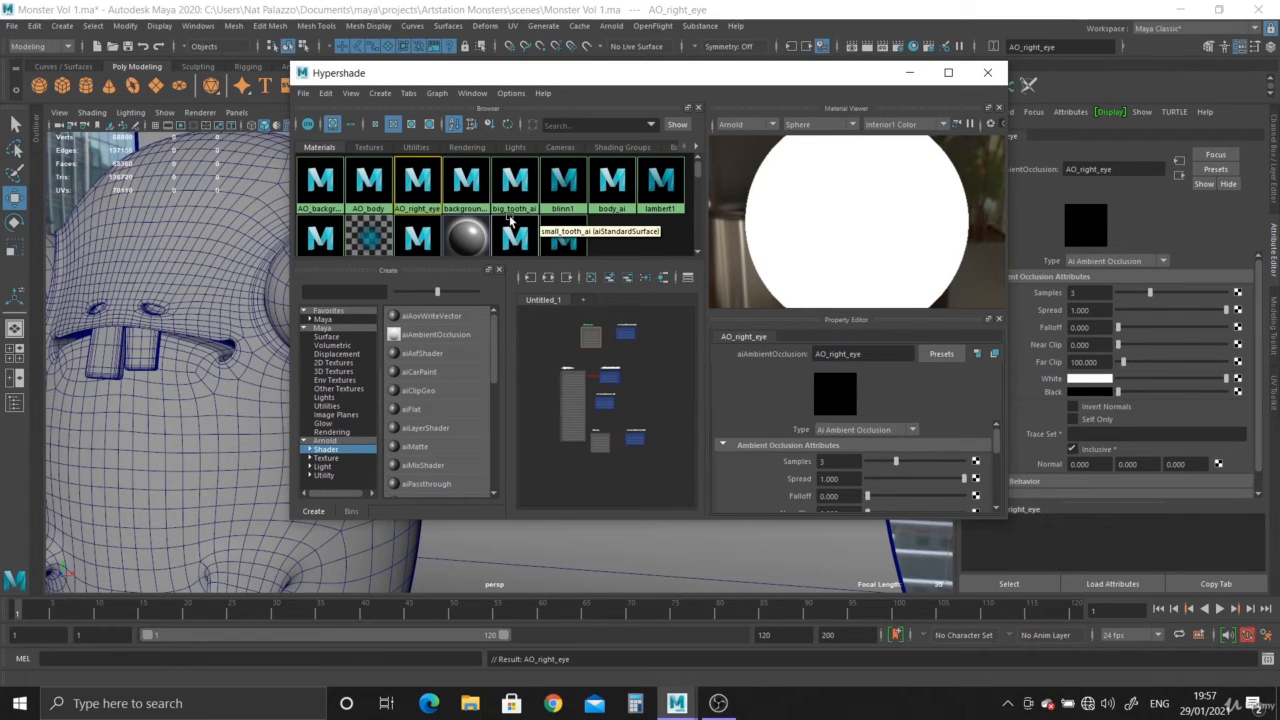
Step: Select the right_eye_ai material in the Hypershade and examine its Base and Specular attributes
scroll(617, 211, "down", 1)
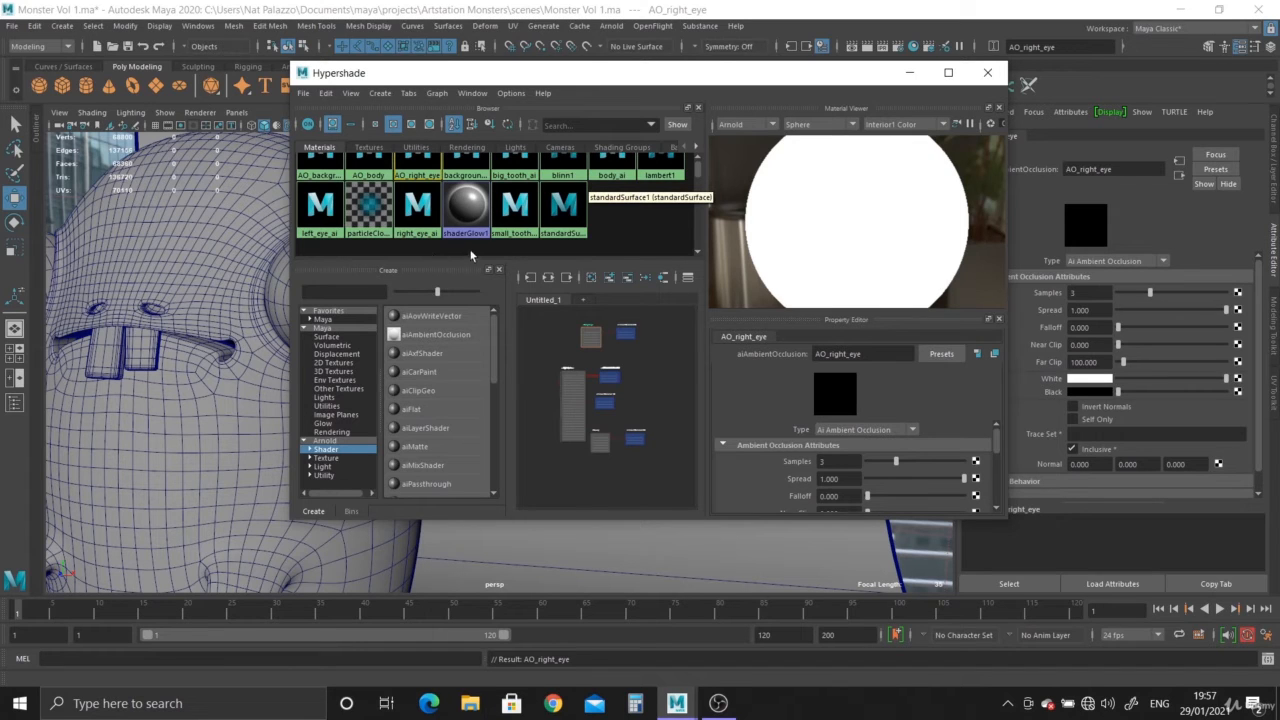
left_click(422, 228)
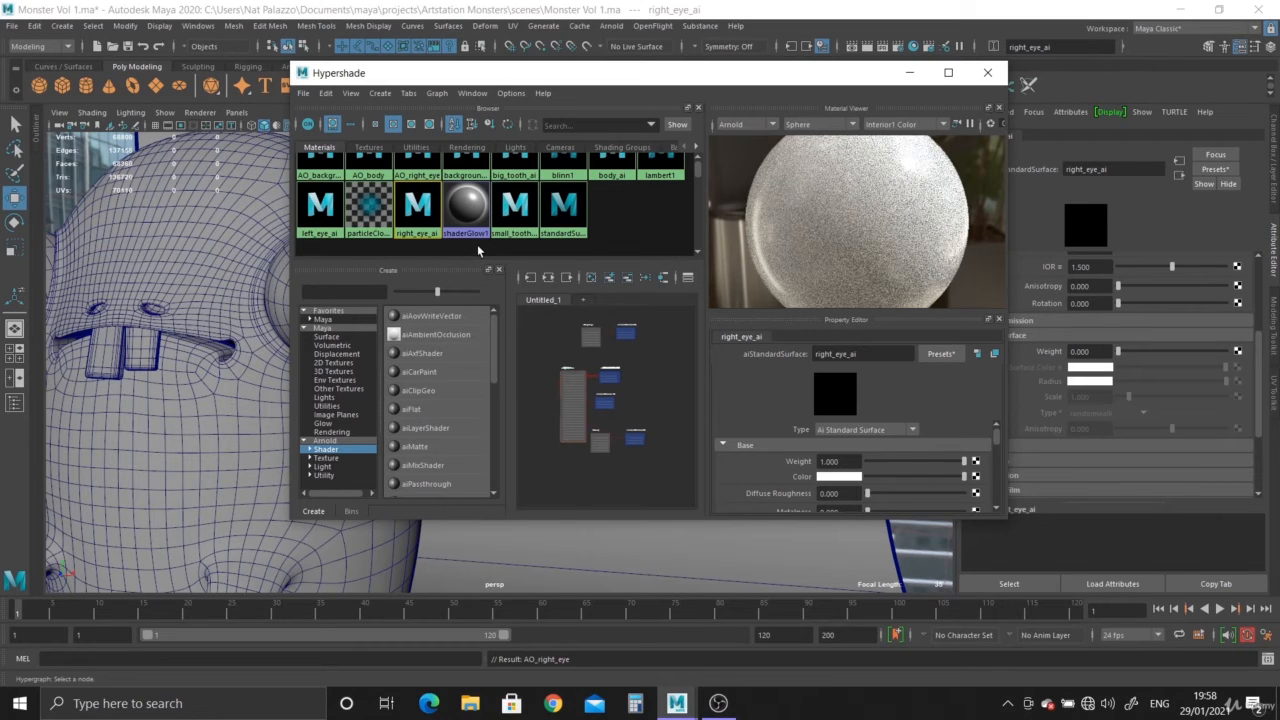
scroll(477, 250, "up", 1)
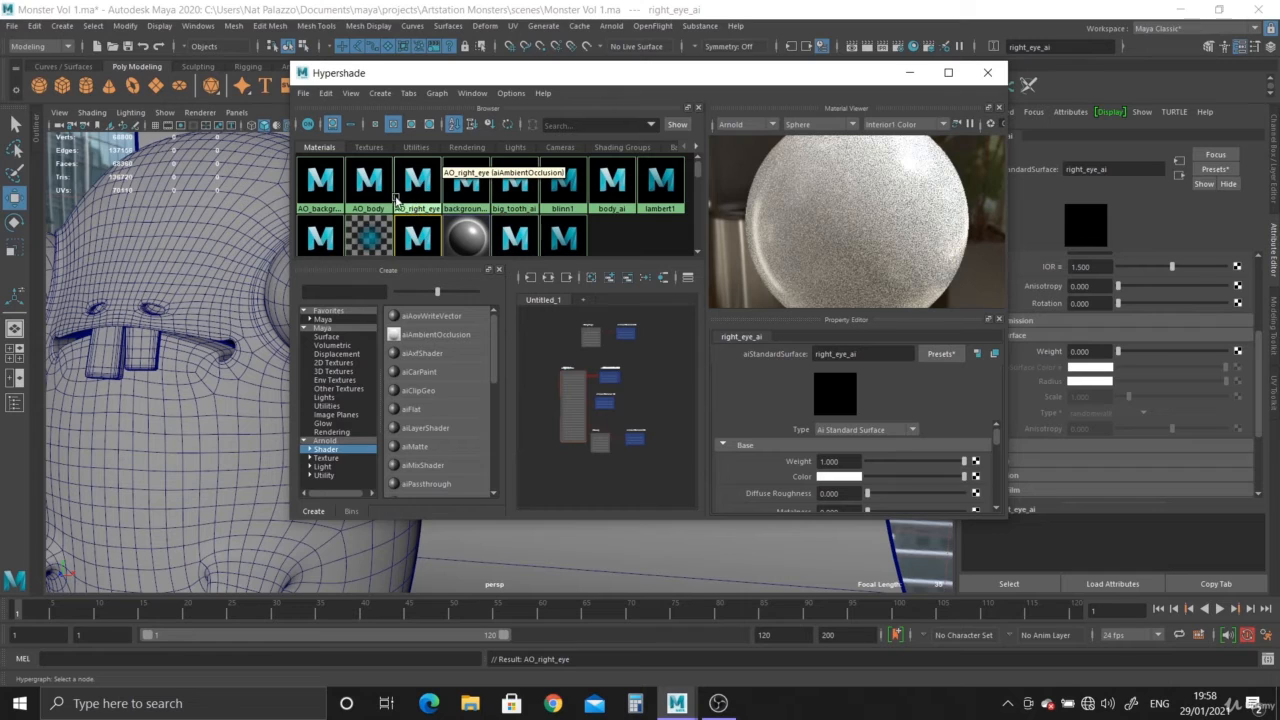
scroll(843, 481, "down", 2)
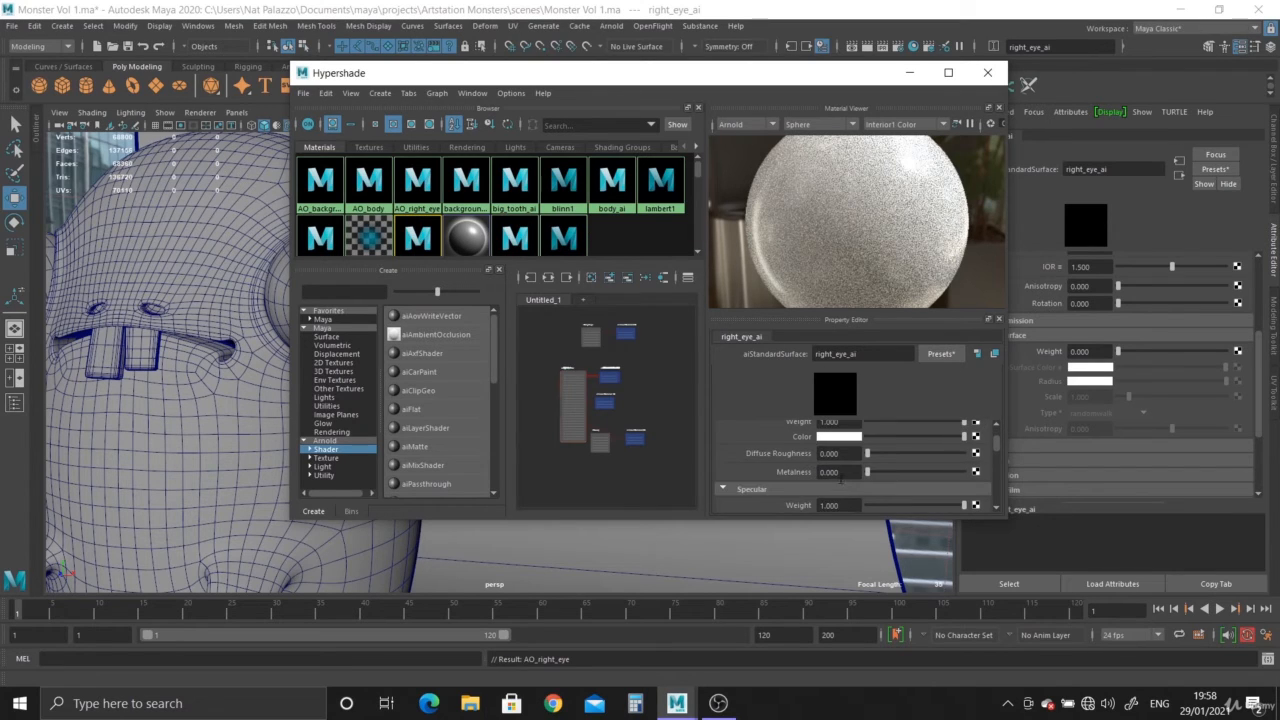
scroll(841, 481, "up", 2)
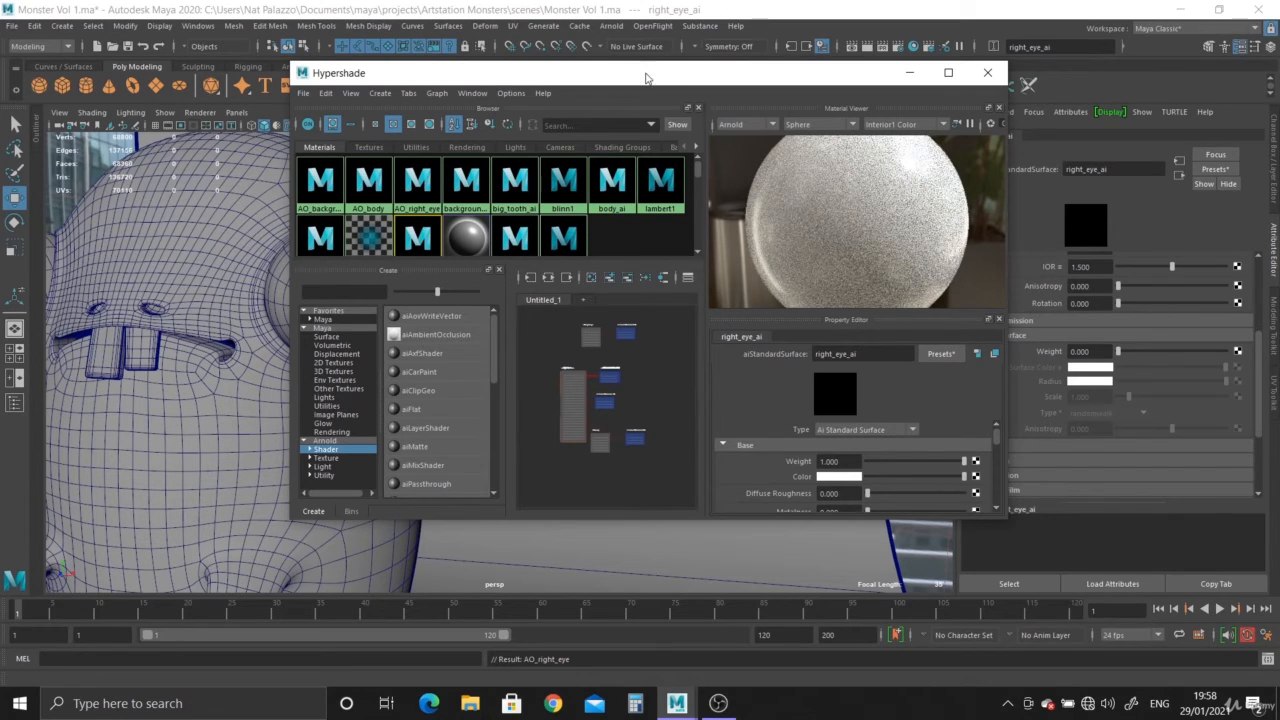
Step: Close the Hypershade and bring the whole monster into view from the front in the perspective view
left_click_drag(645, 78, 806, 71)
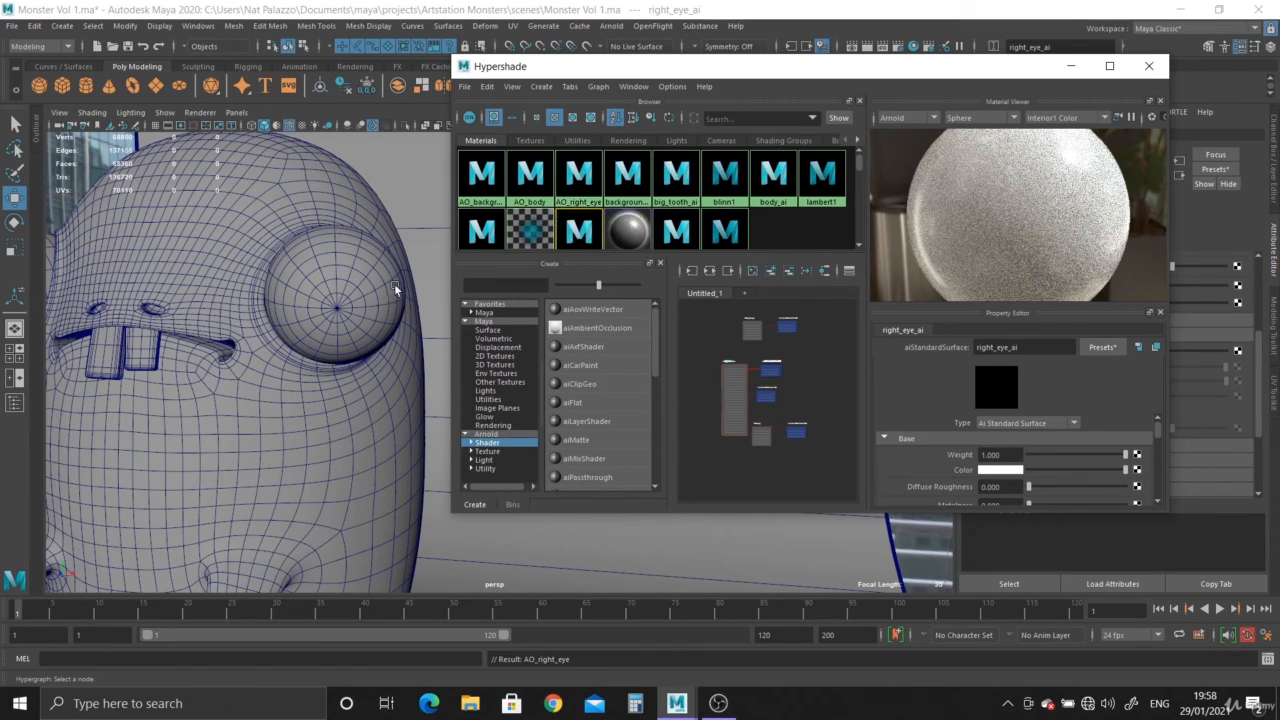
left_click_drag(365, 425, 317, 397, "alt")
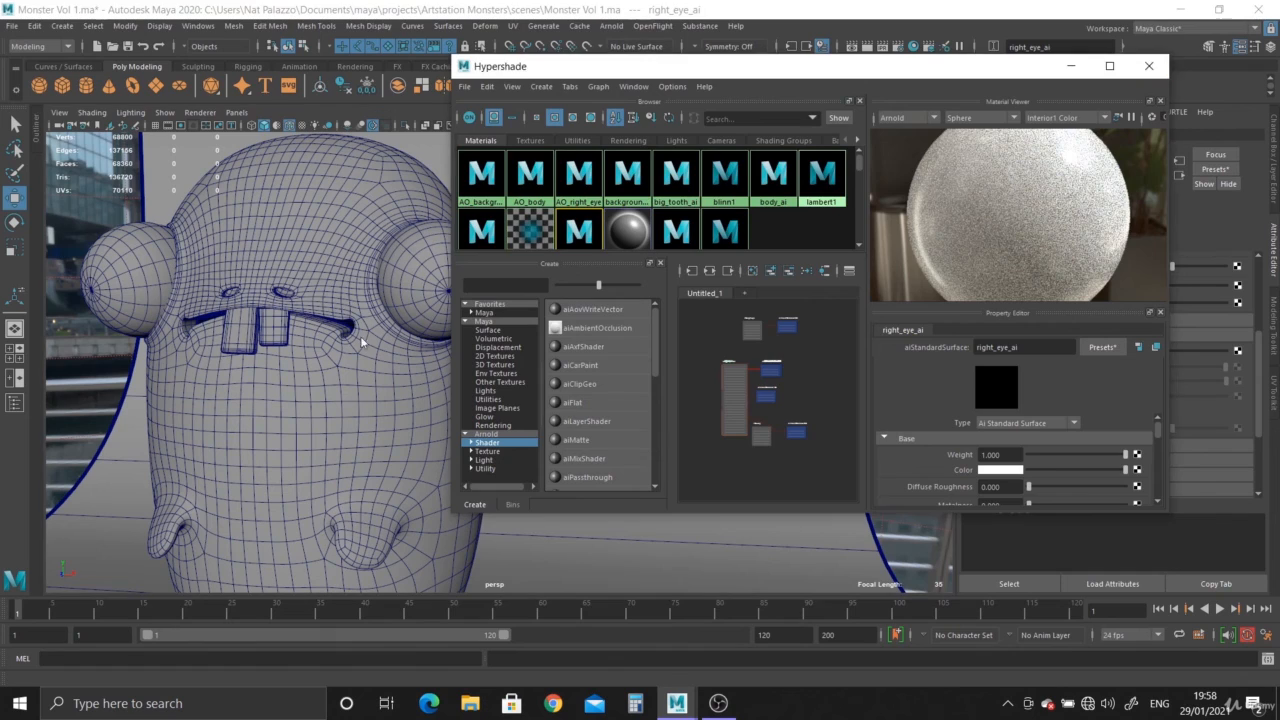
left_click(1149, 66)
scroll(470, 423, "down", 3)
middle_click_drag(420, 443, 390, 411, "alt")
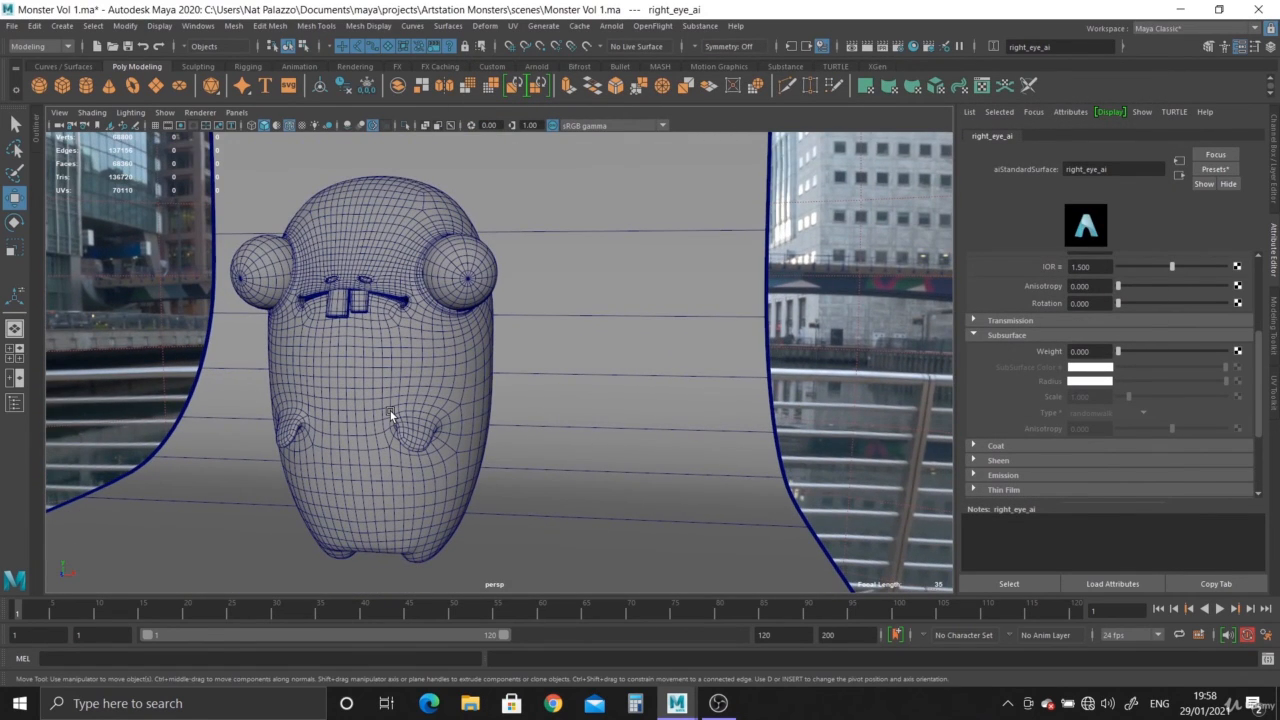